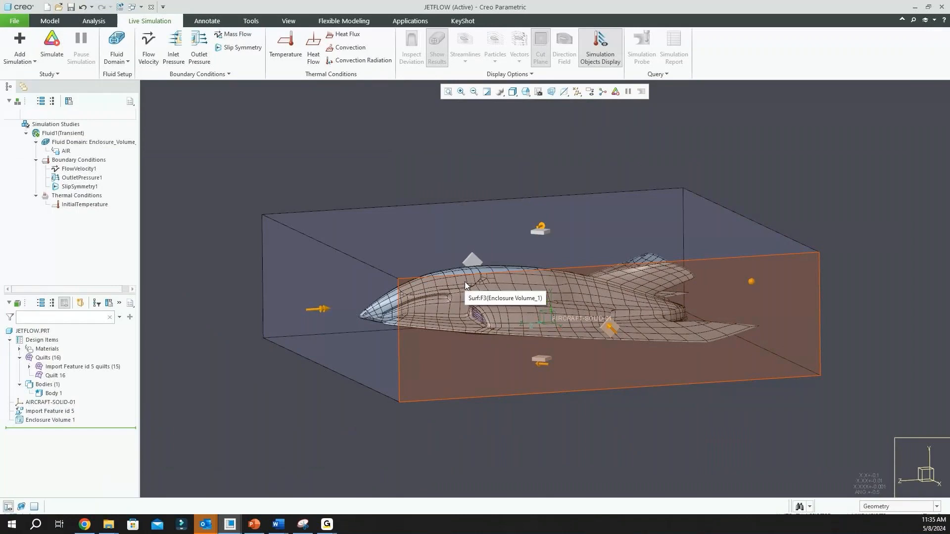
Inspect the enclosure around the aircraft and highlight the study's fluid domain
mouse_move(428, 185)
middle_down()
mouse_move(426, 172)
mouse_move(432, 177)
middle_up()
scroll(385, 197, up, 2)
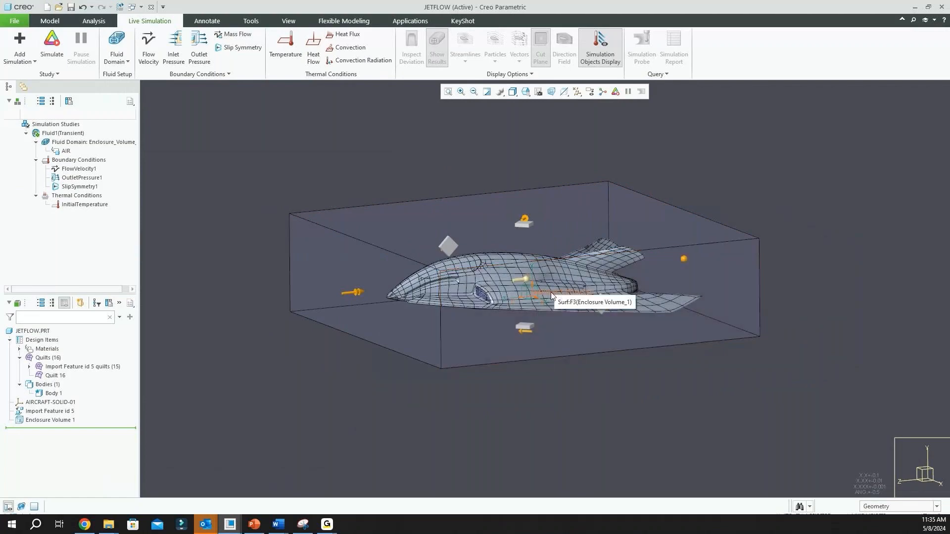
scroll(550, 293, down, 2)
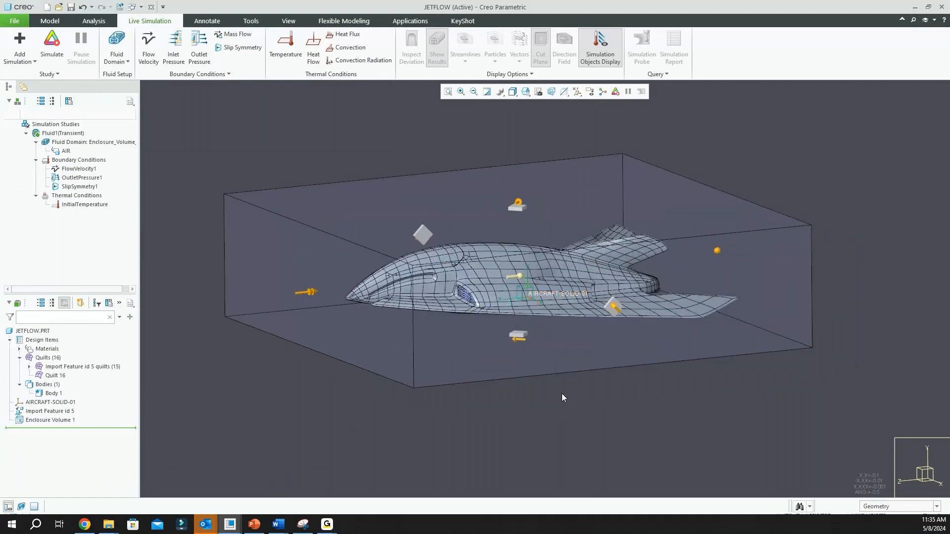
middle_drag(570, 402, 569, 403)
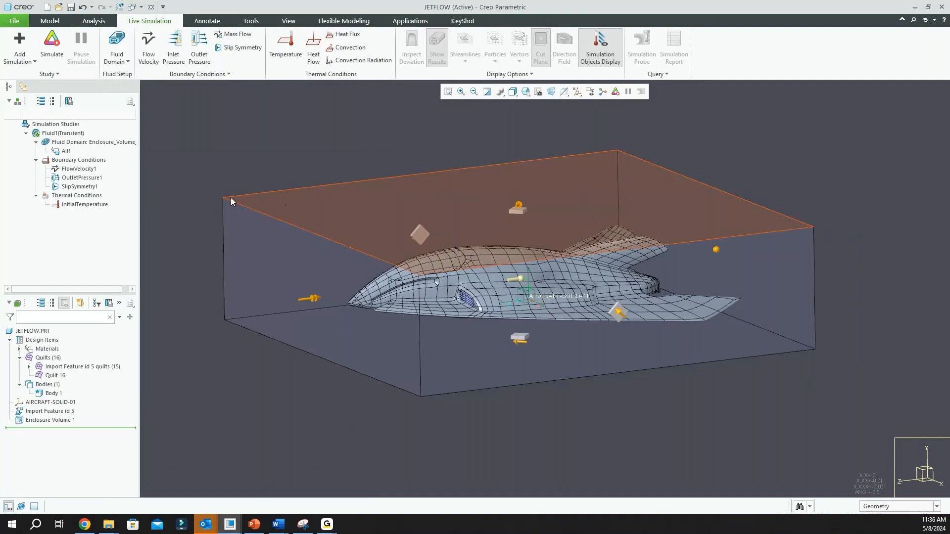
click(89, 143)
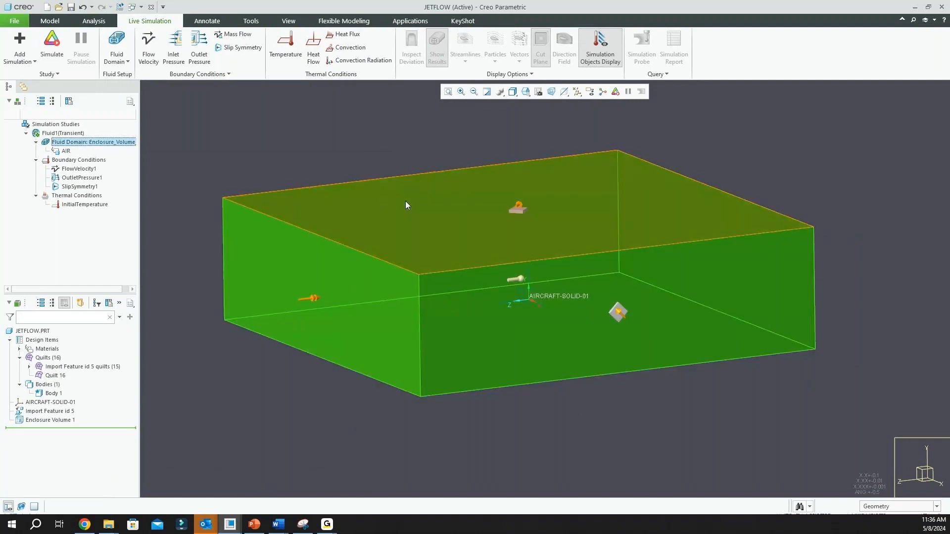
click(128, 61)
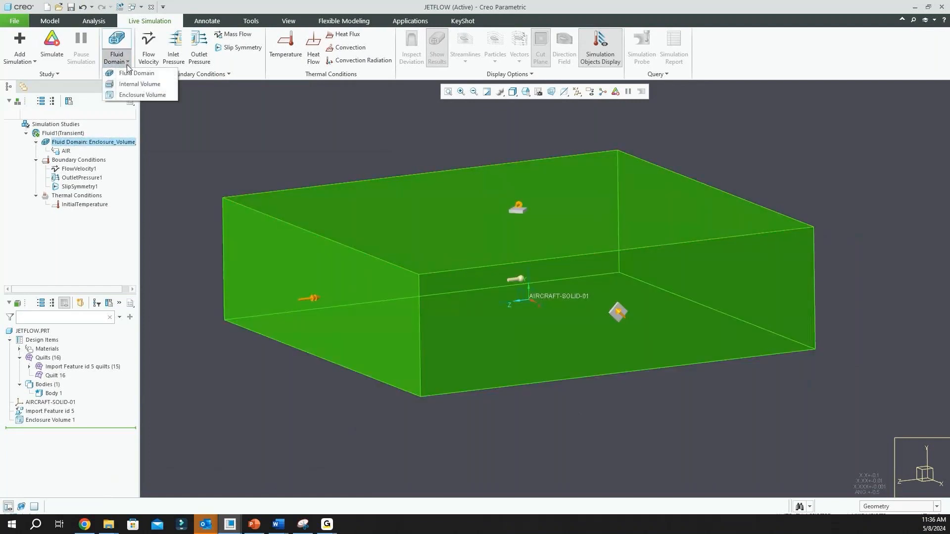
click(141, 94)
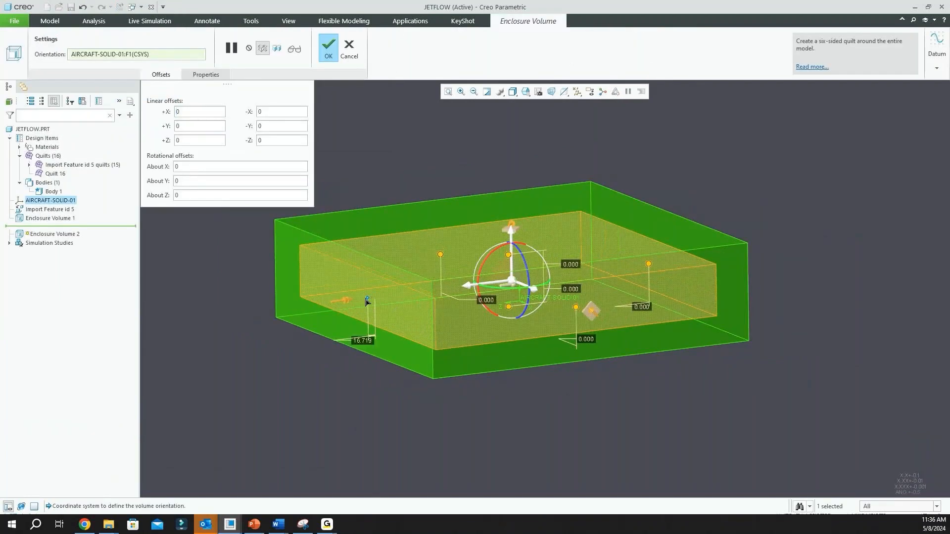
drag(366, 300, 357, 300)
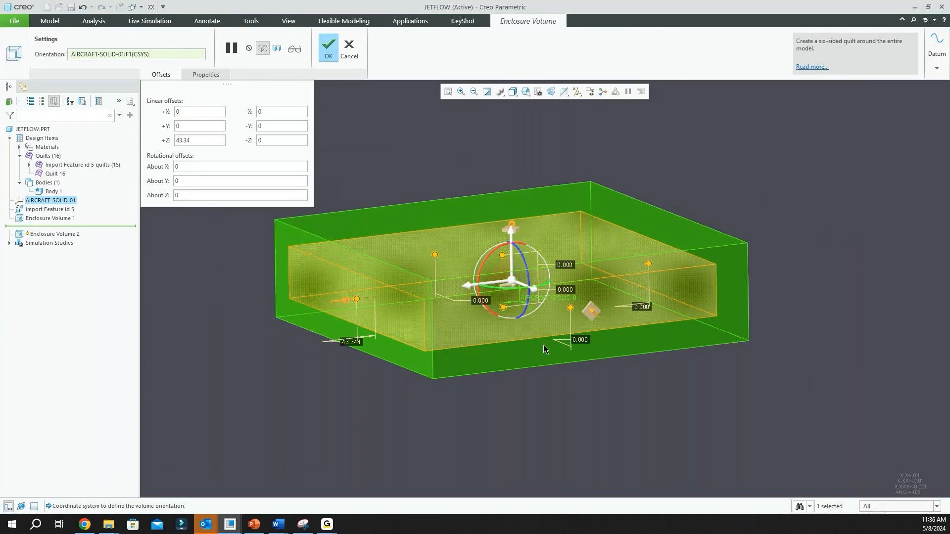
click(349, 49)
click(475, 280)
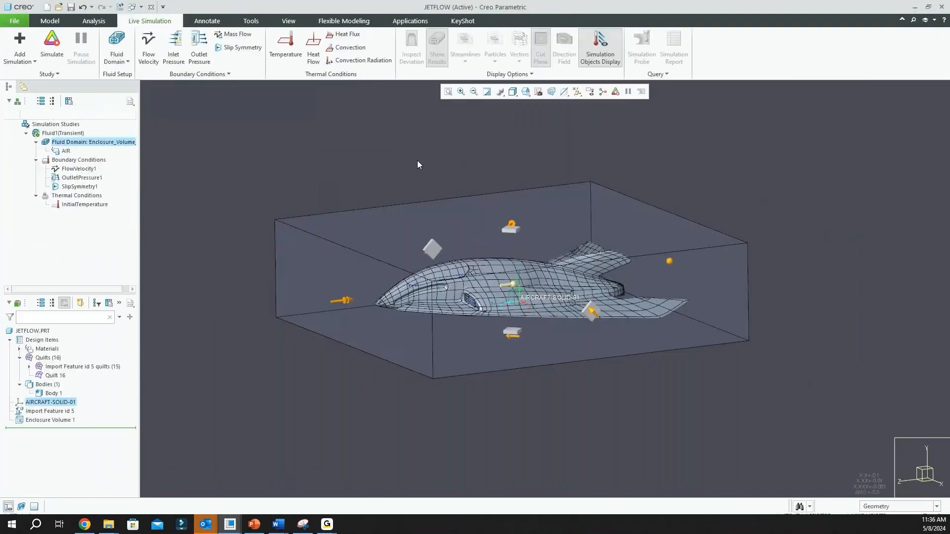
Review the AIR material entry and the surface, direction and magnitude settings of the FlowVelocity1 boundary condition
click(67, 151)
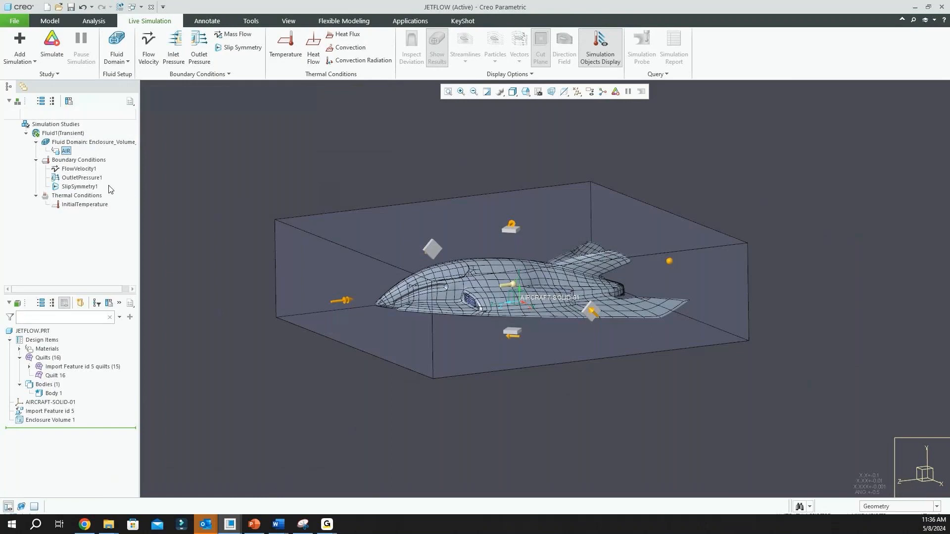
click(89, 170)
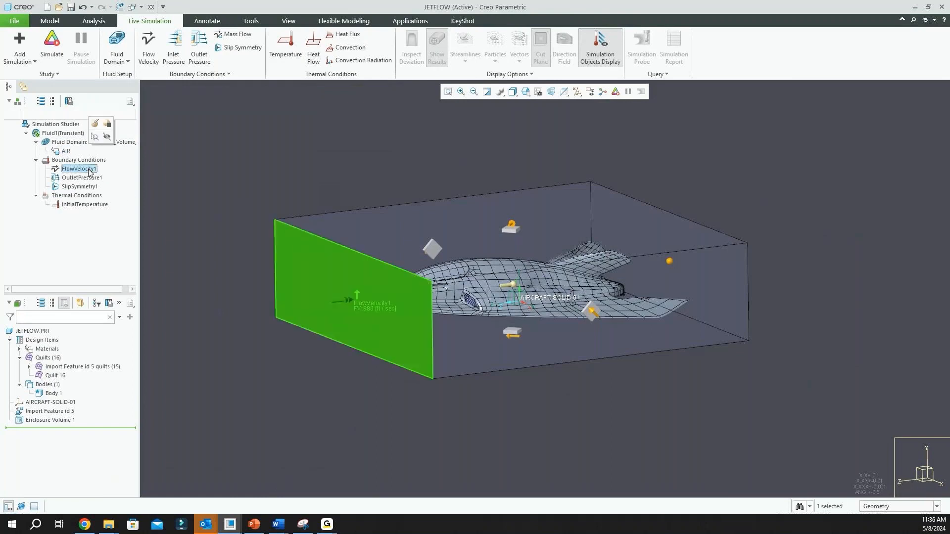
click(95, 124)
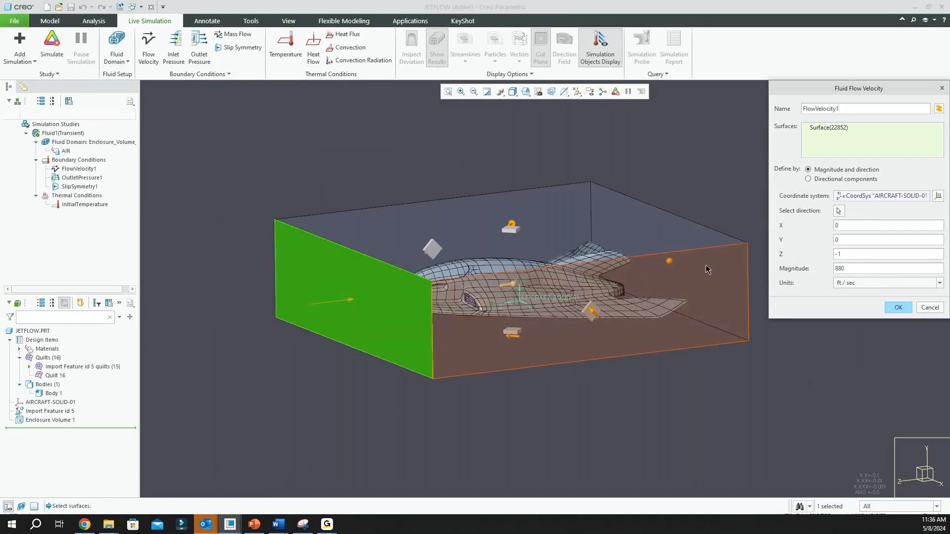
scroll(451, 299, down, 3)
mouse_move(449, 297)
middle_down()
mouse_move(445, 284)
mouse_move(431, 293)
middle_up()
scroll(369, 322, up, 3)
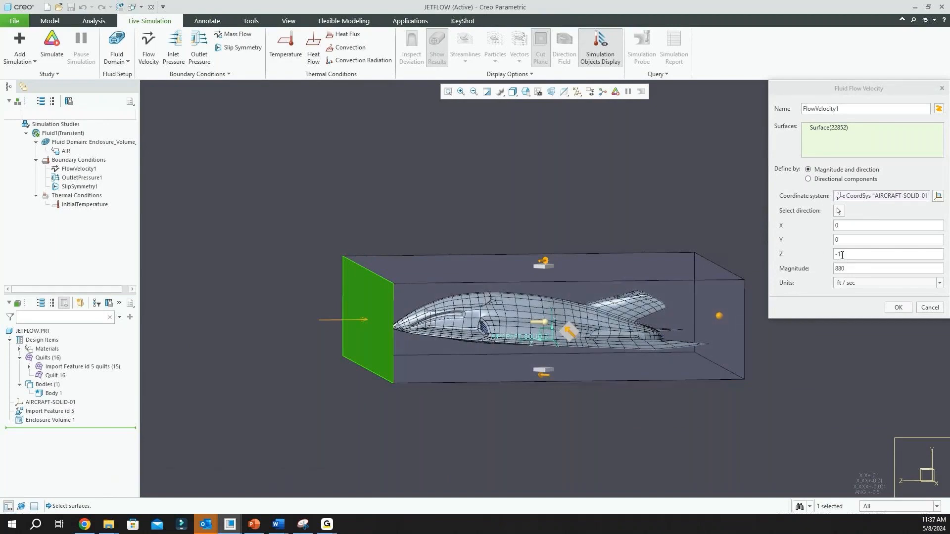
click(898, 308)
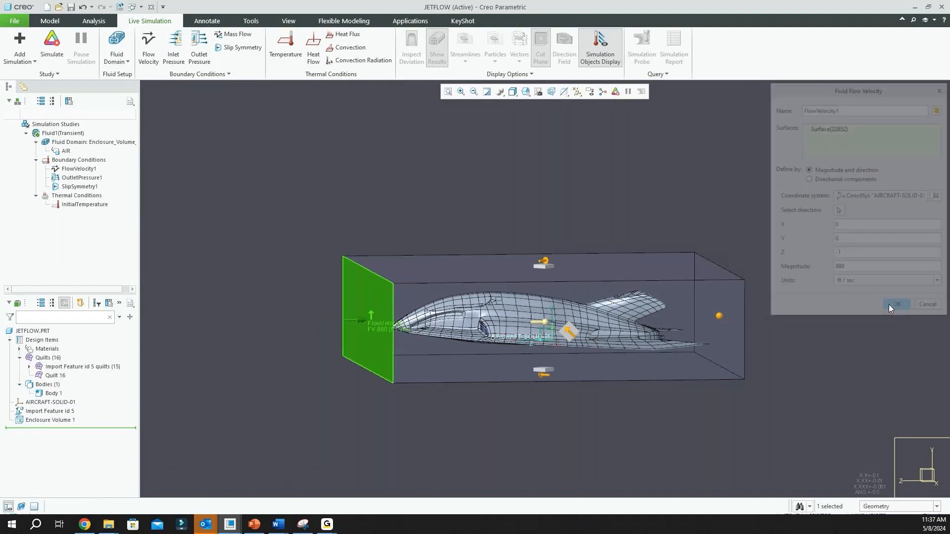
Review the surface and pressure settings of the OutletPressure1 boundary condition behind the aircraft
double_click(92, 179)
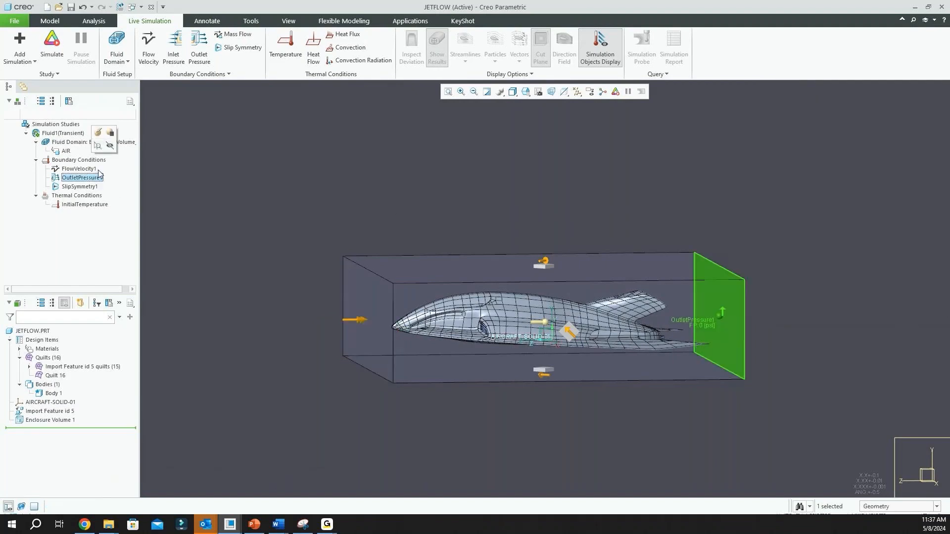
scroll(814, 309, down, 2)
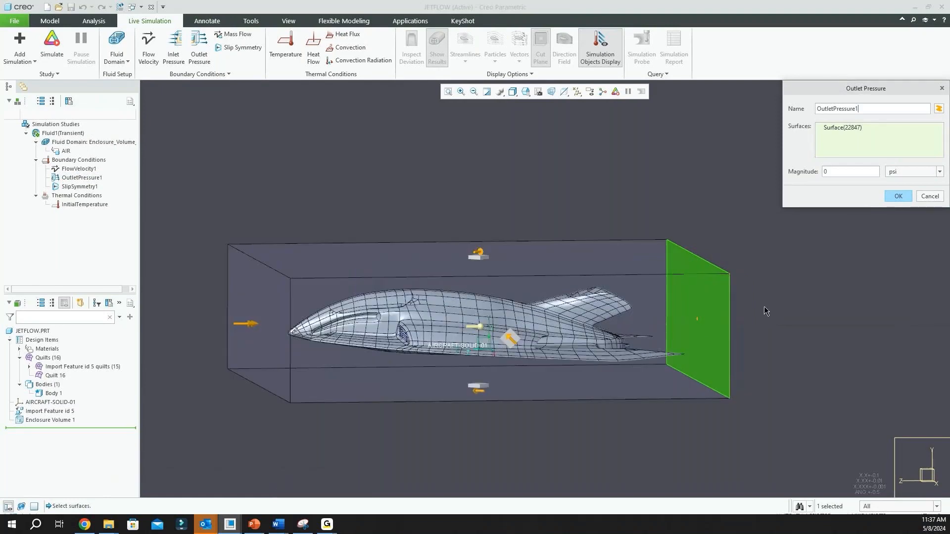
middle_drag(765, 312, 751, 309)
scroll(569, 324, up, 2)
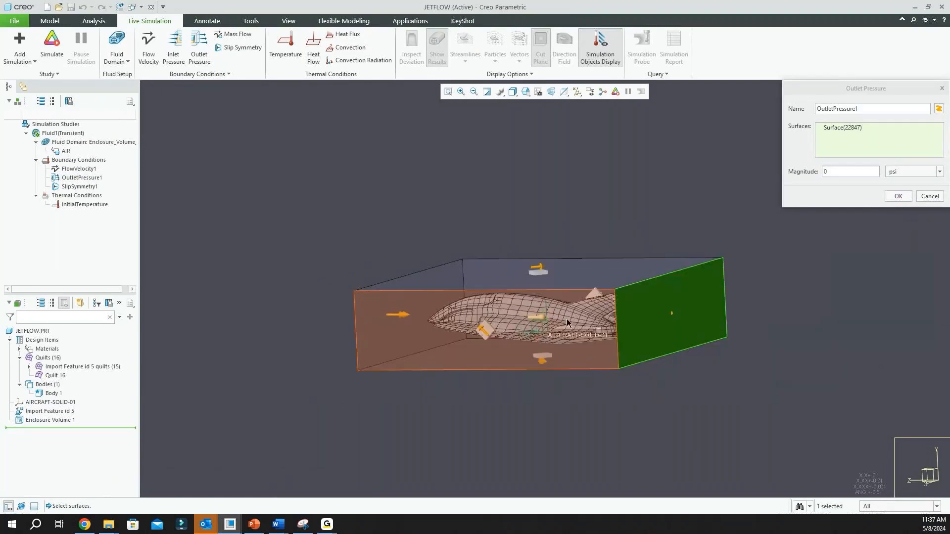
middle_drag(593, 325, 620, 322)
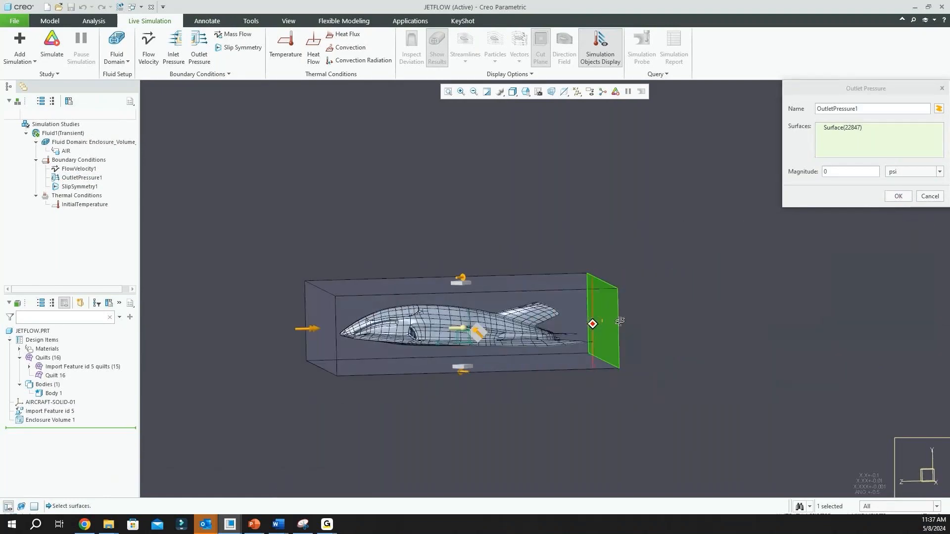
click(898, 196)
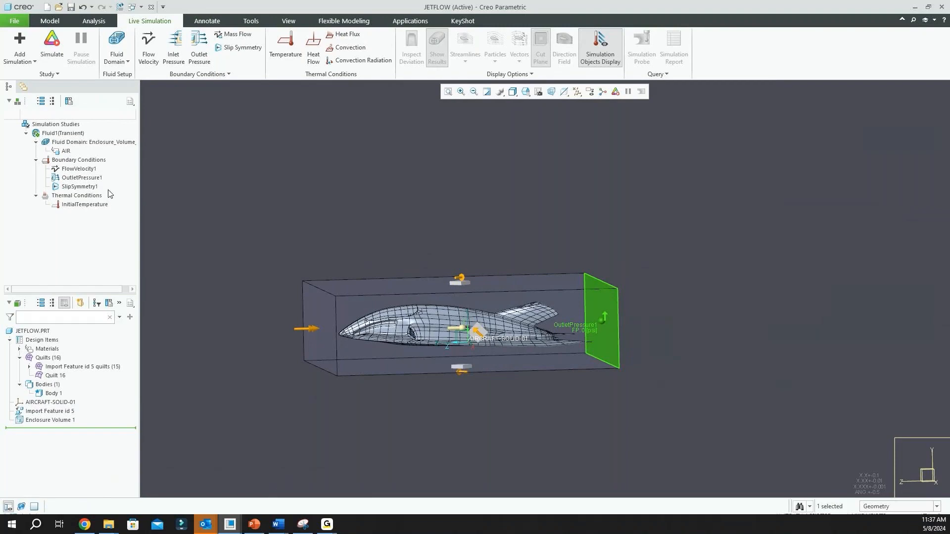
click(490, 256)
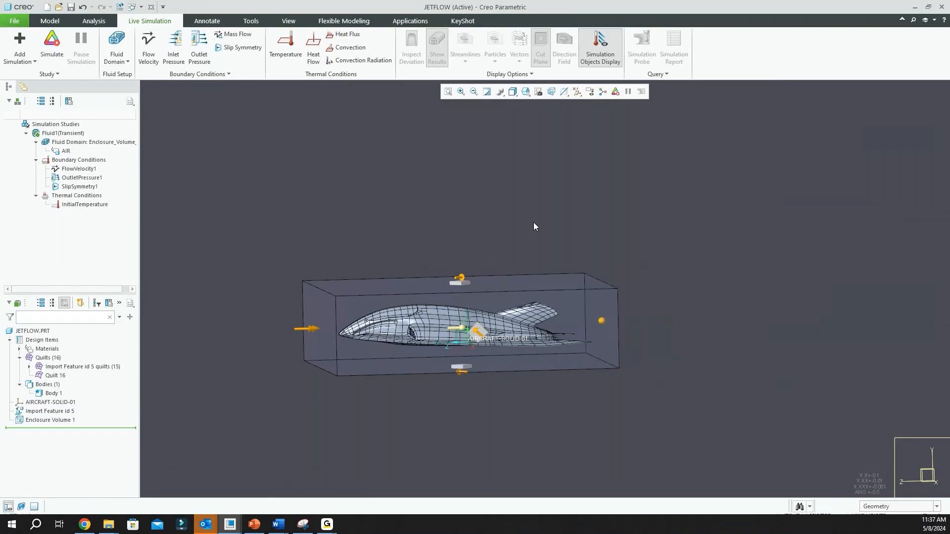
scroll(533, 227, down, 2)
scroll(463, 242, up, 1)
scroll(451, 247, up, 1)
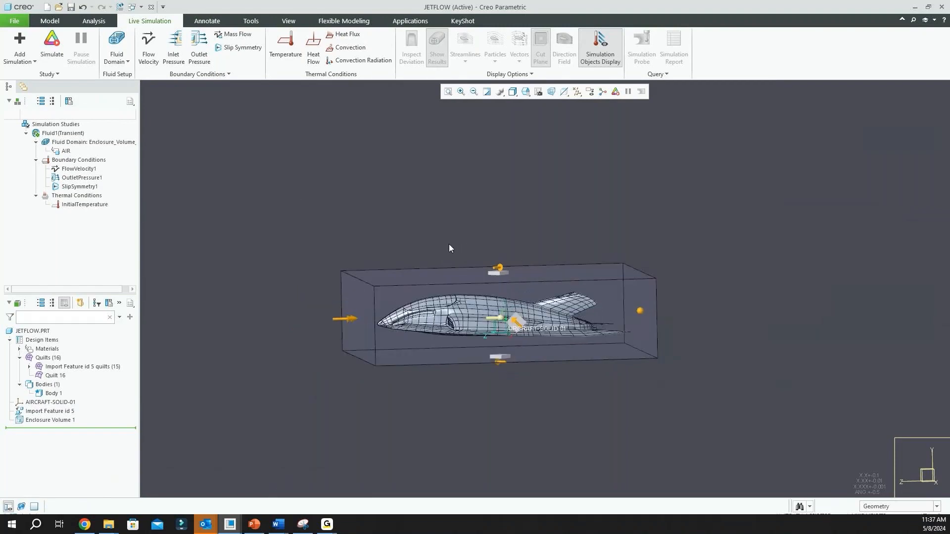
middle_drag(449, 248, 503, 277)
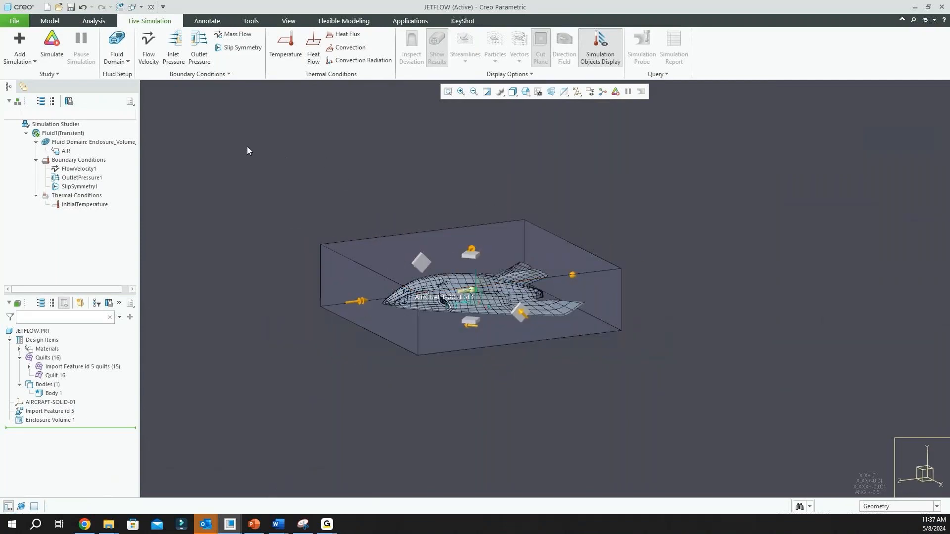
click(55, 75)
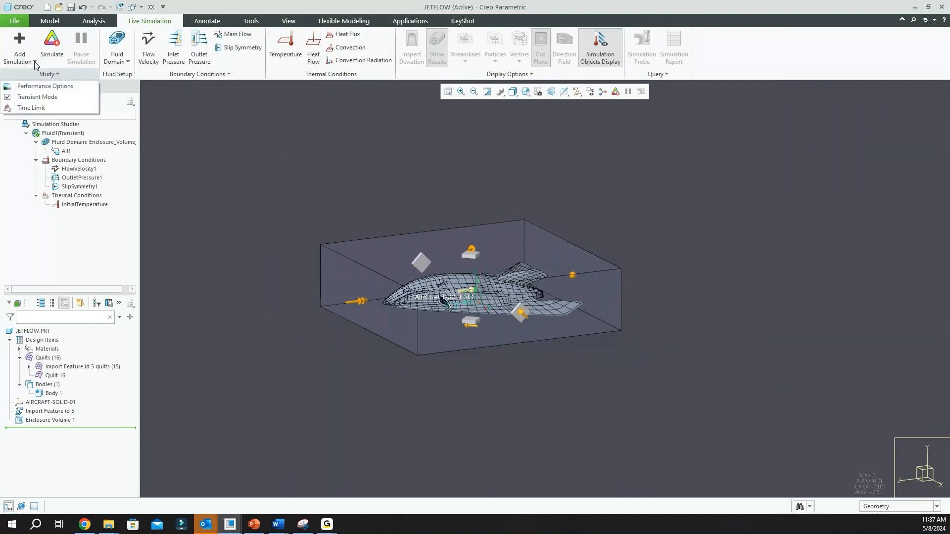
click(35, 64)
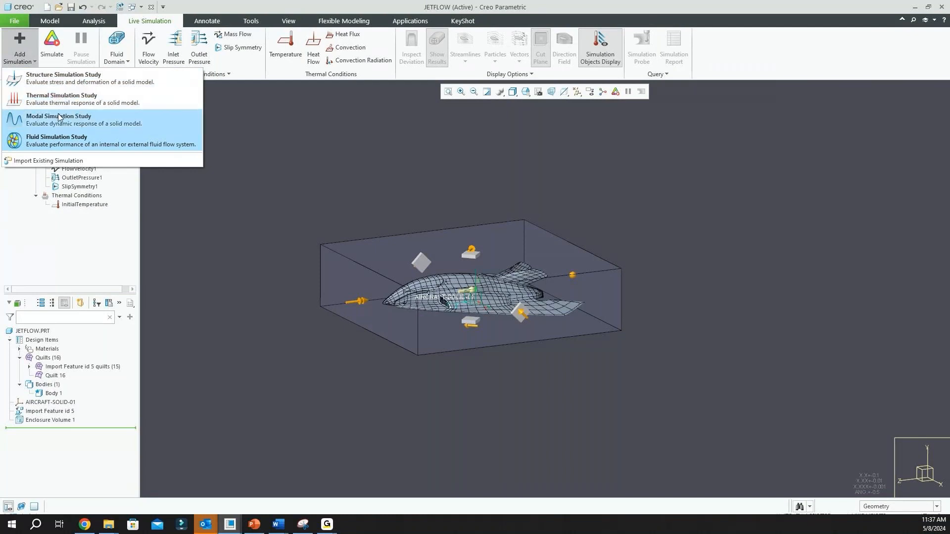
click(265, 121)
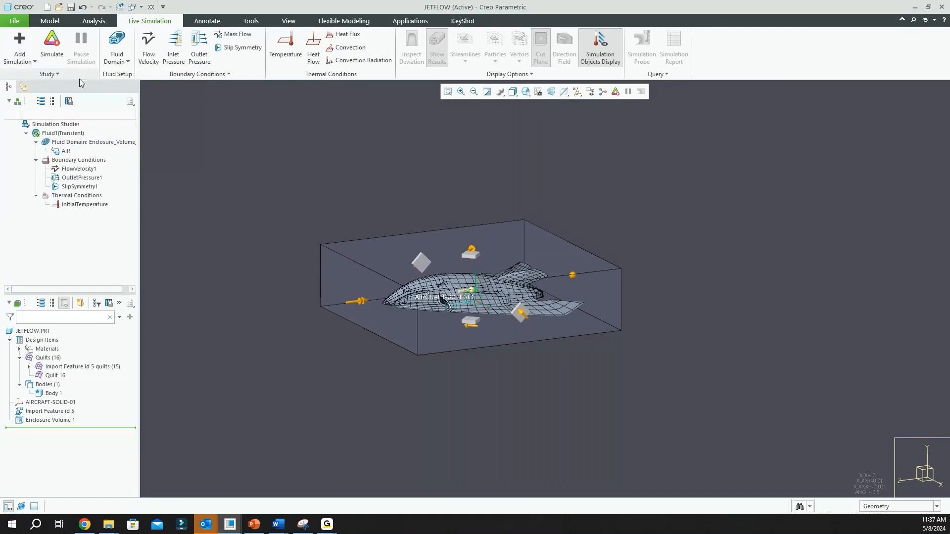
Check the study's simulation quality balance between speed and accuracy in the performance options
click(57, 75)
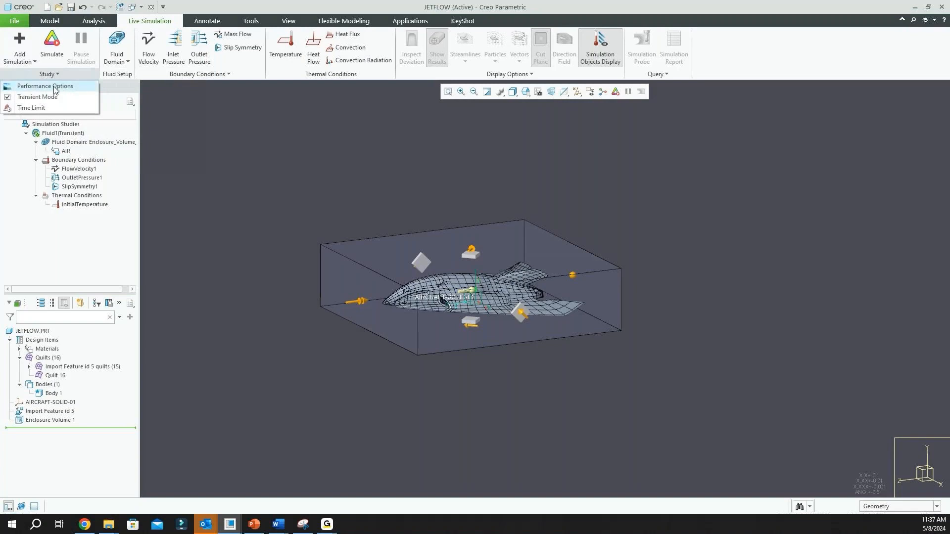
click(61, 87)
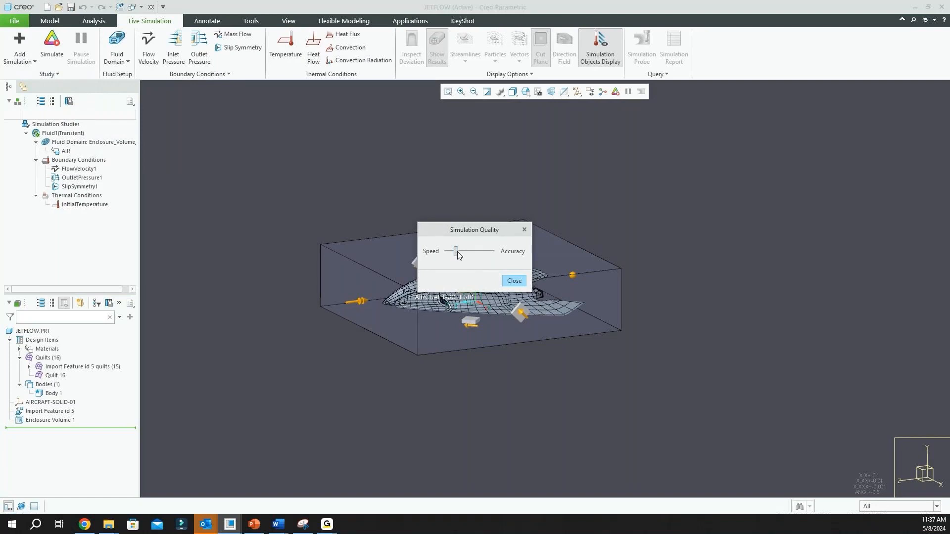
mouse_move(455, 252)
mouse_down()
mouse_move(474, 251)
mouse_move(456, 256)
mouse_up()
click(514, 281)
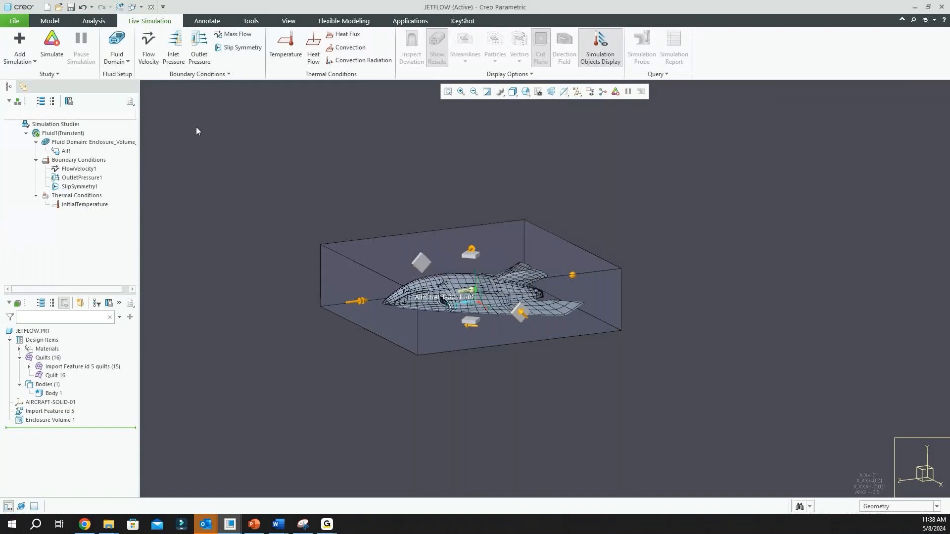
click(56, 77)
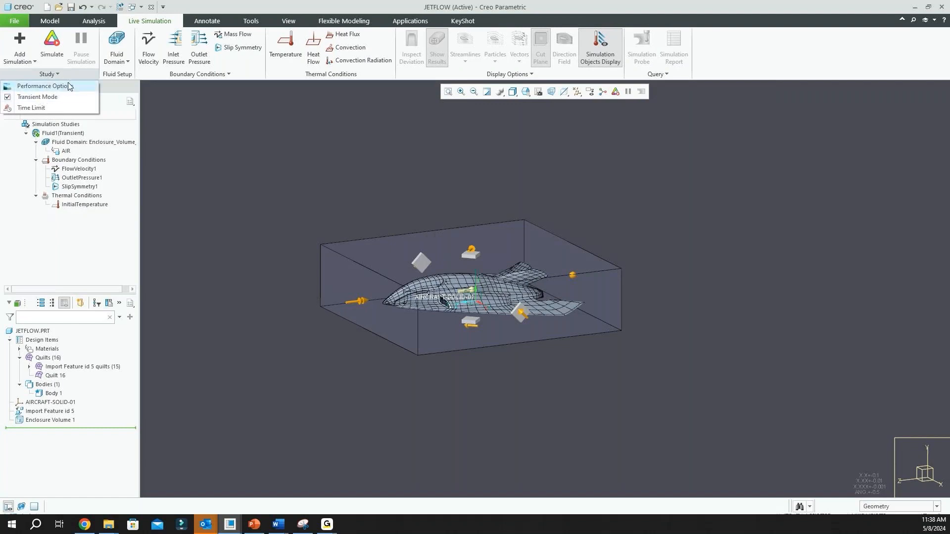
click(174, 105)
Start the live fluid simulation of the airflow around the aircraft
scroll(355, 205, down, 2)
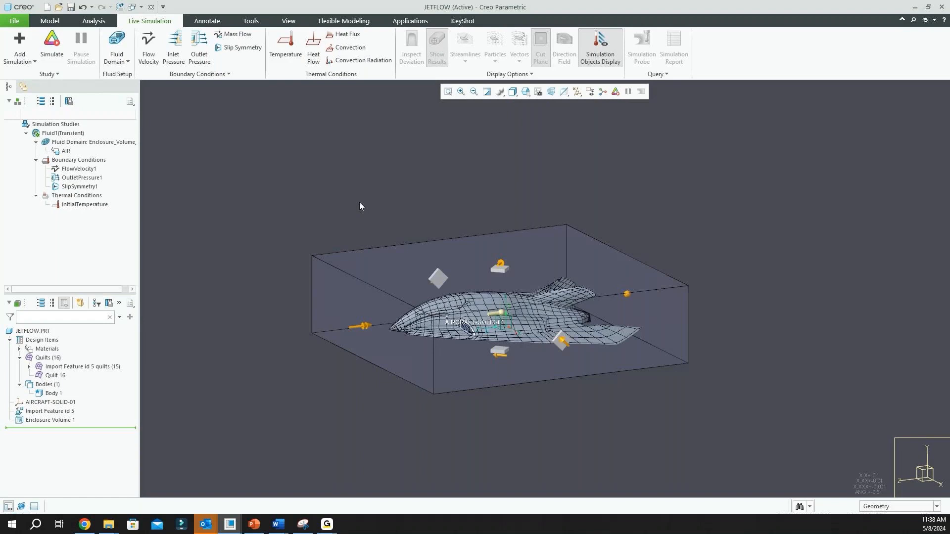
scroll(358, 207, up, 2)
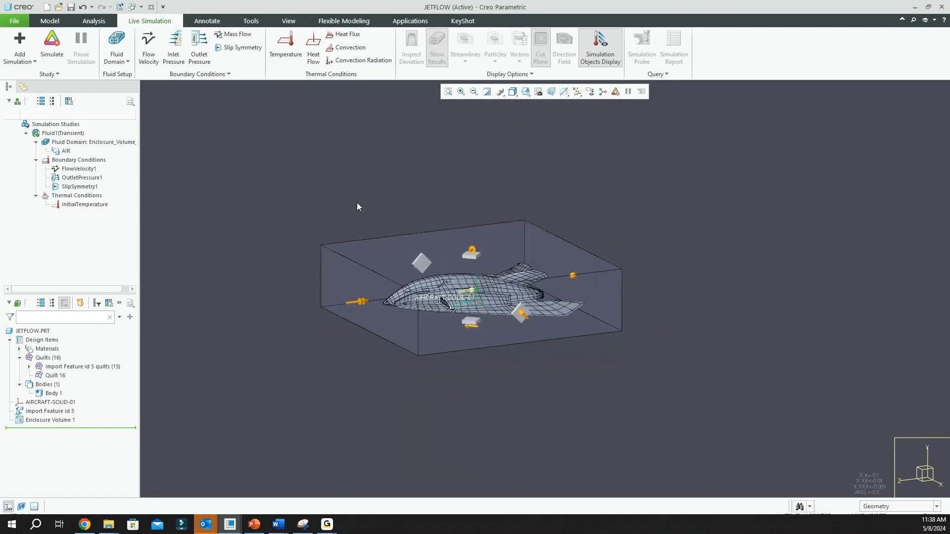
middle_drag(407, 210, 402, 201)
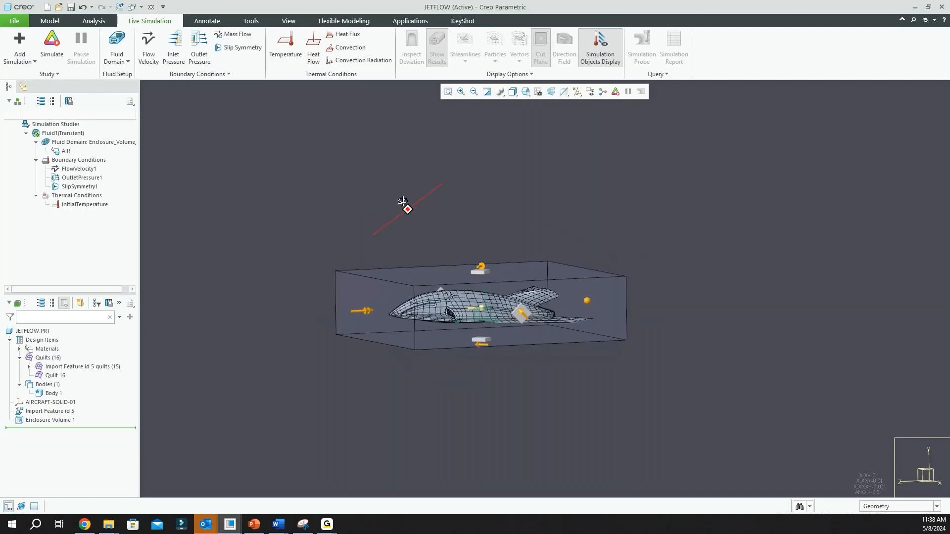
scroll(438, 285, down, 3)
mouse_move(415, 266)
middle_down()
mouse_move(414, 297)
mouse_move(418, 268)
middle_up()
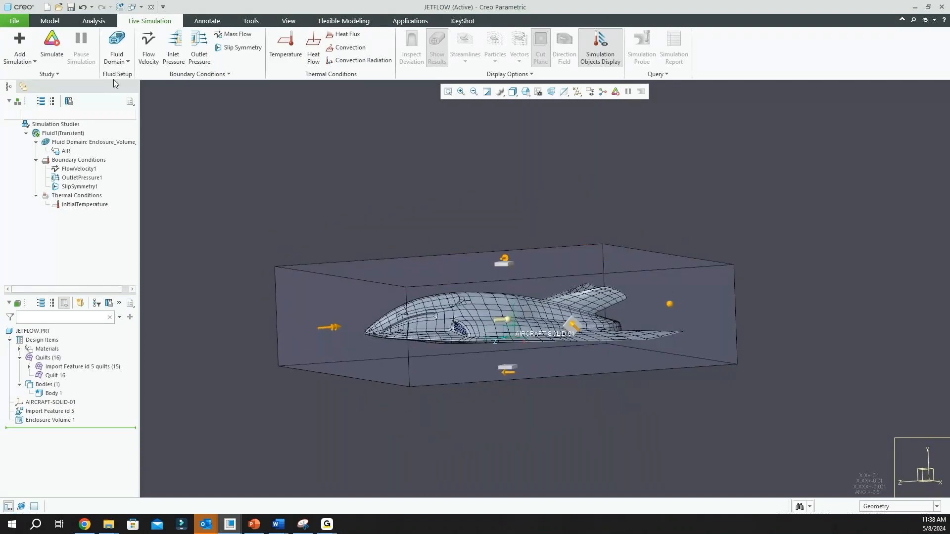
click(56, 45)
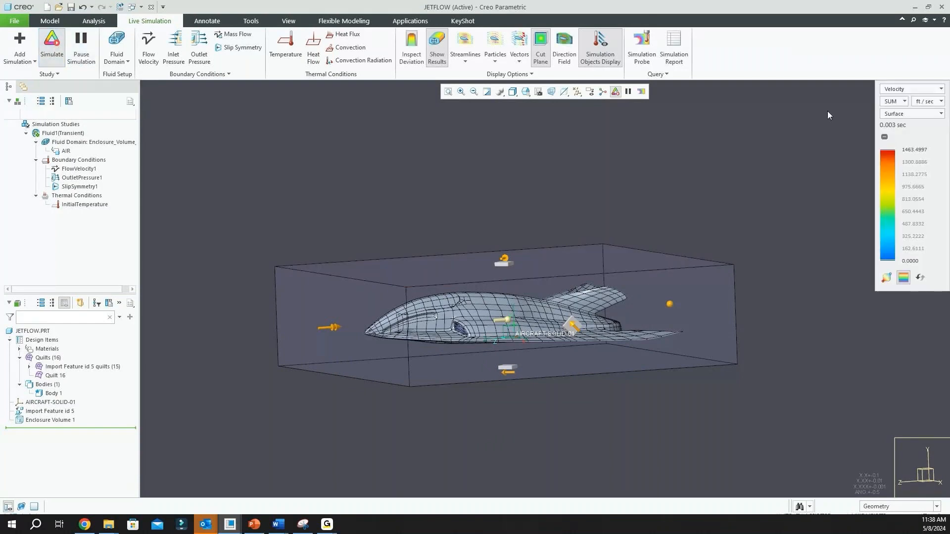
Move the velocity results legend closer to the model and examine the cut plane through the aircraft
drag(925, 133, 869, 189)
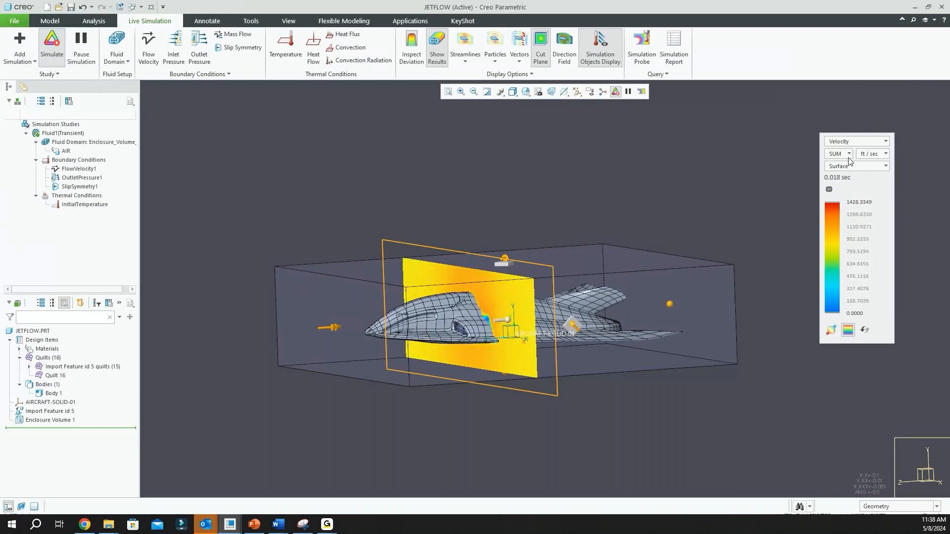
mouse_move(584, 225)
middle_down()
mouse_move(606, 194)
mouse_move(586, 233)
middle_up()
scroll(586, 232, up, 2)
scroll(534, 307, down, 5)
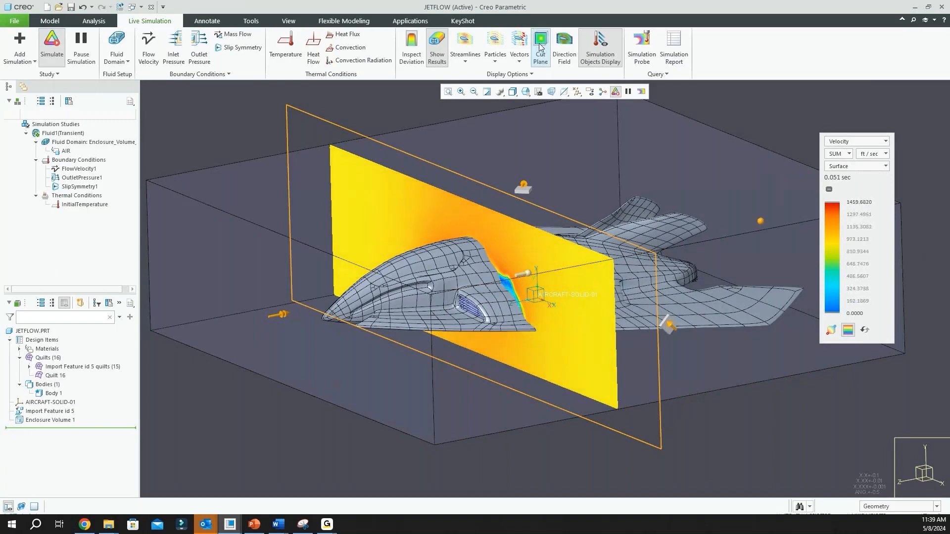
Restrict selection to fluid objects, select the velocity cut plane and move it along the aircraft's length
click(936, 507)
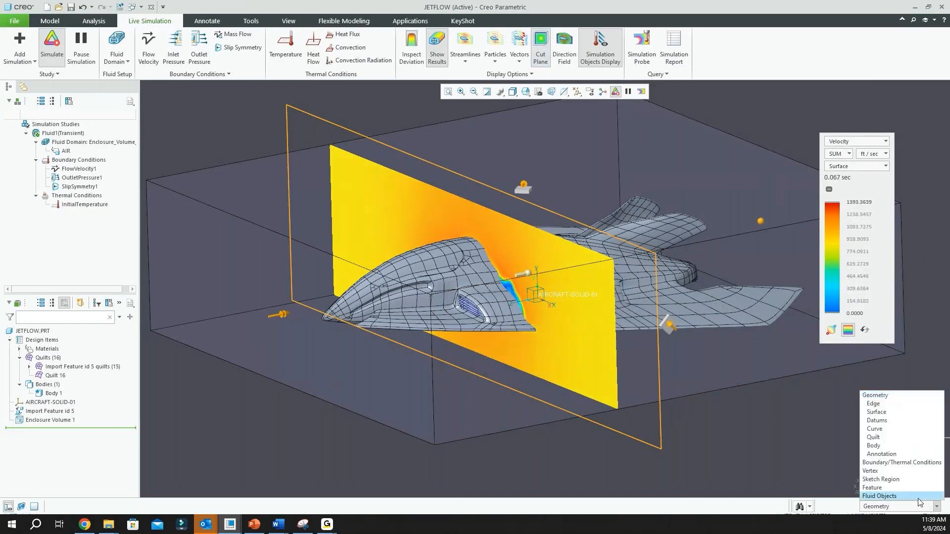
click(915, 497)
click(661, 447)
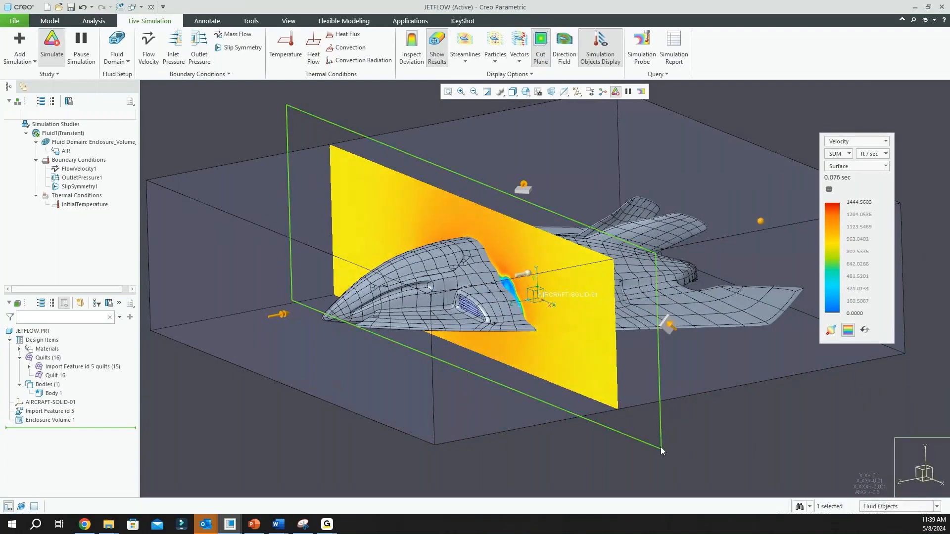
scroll(512, 357, down, 2)
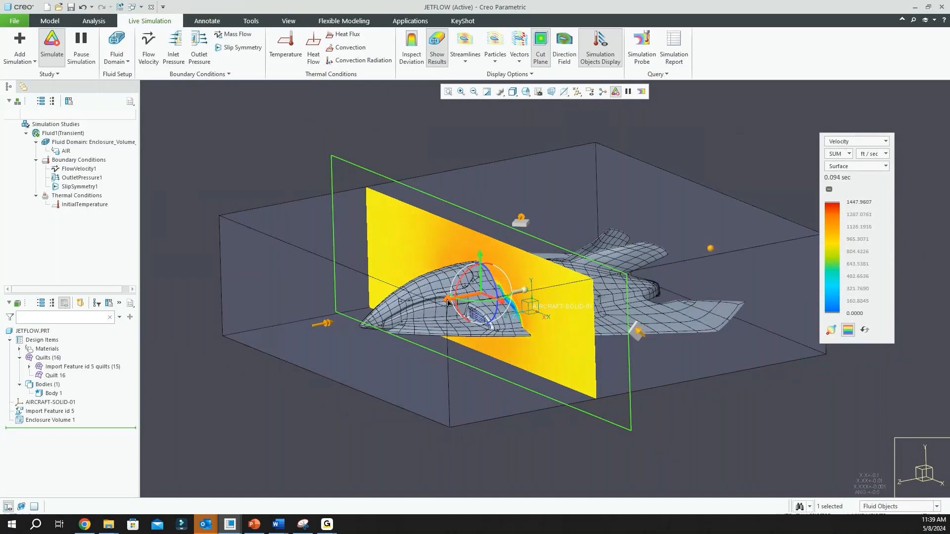
drag(448, 302, 430, 311)
scroll(429, 309, up, 2)
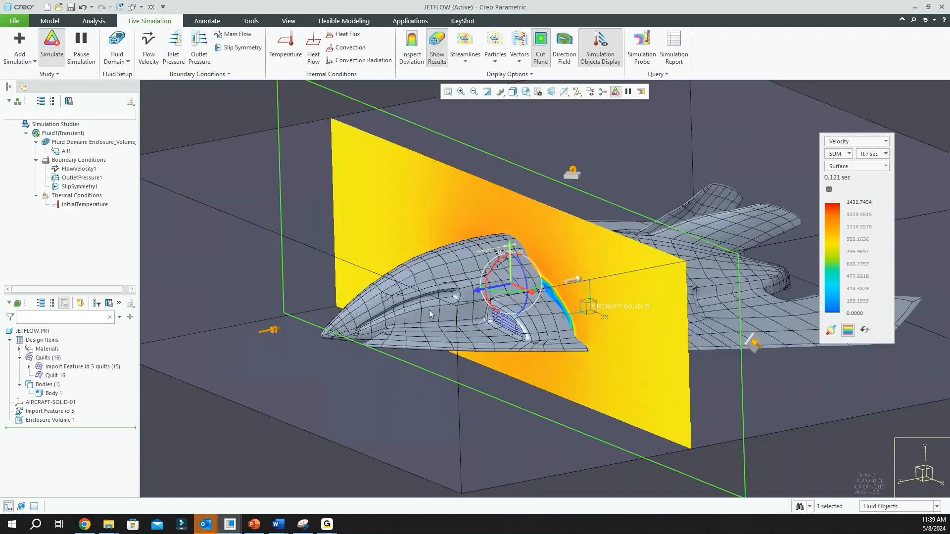
Examine the velocity distribution on the cut plane around the fuselage from the front and the side
middle_drag(438, 310, 479, 300)
scroll(685, 314, down, 3)
scroll(505, 329, up, 1)
middle_drag(503, 330, 512, 328)
scroll(440, 341, up, 2)
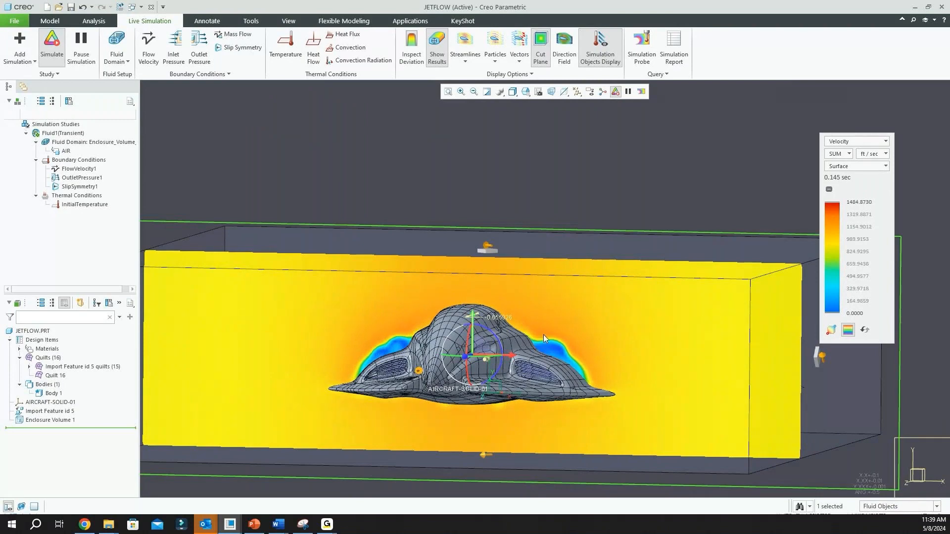
scroll(543, 336, down, 2)
middle_drag(541, 337, 471, 343)
scroll(413, 331, down, 4)
scroll(620, 328, up, 1)
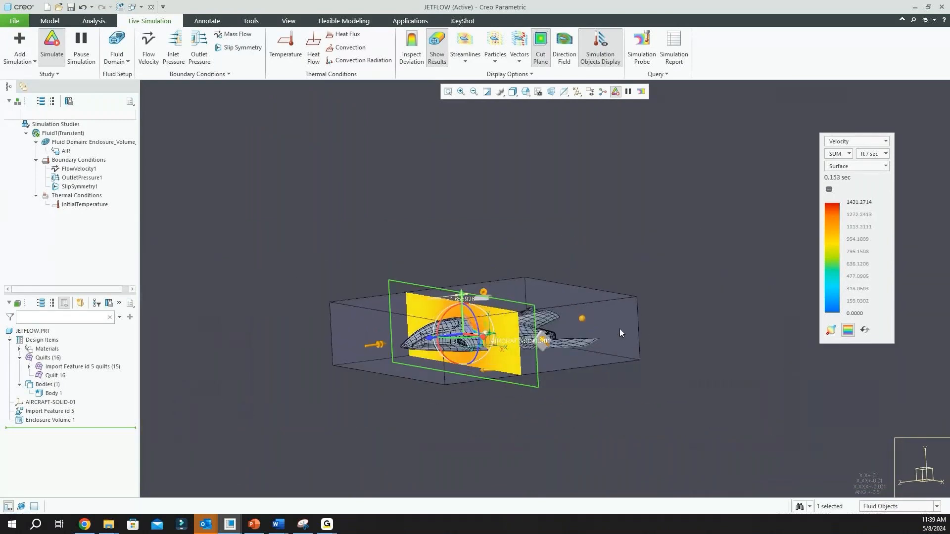
scroll(613, 326, up, 1)
middle_drag(612, 327, 607, 340)
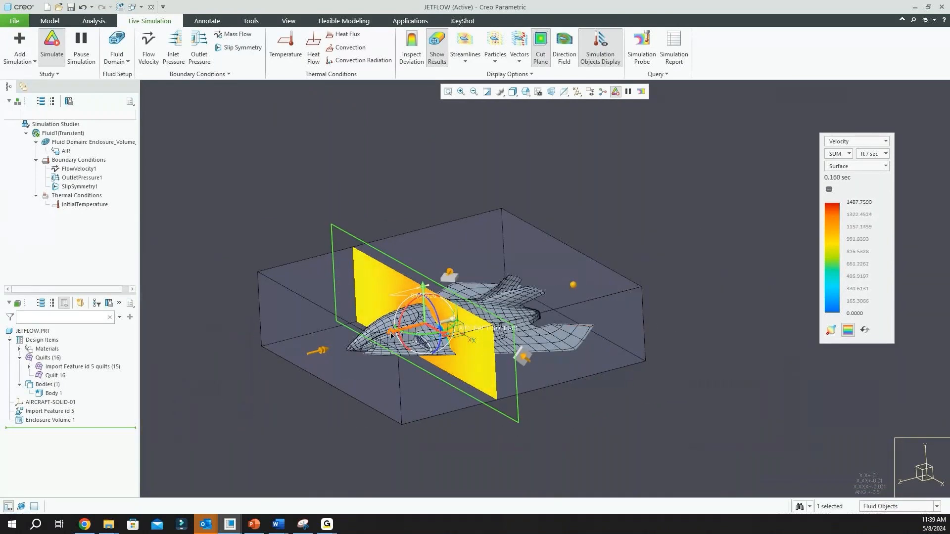
Shift the cut plane slightly, display the Pressure results and examine them around the front of the aircraft
mouse_move(391, 335)
mouse_down()
mouse_move(417, 329)
mouse_move(384, 336)
mouse_move(396, 334)
mouse_up()
click(885, 142)
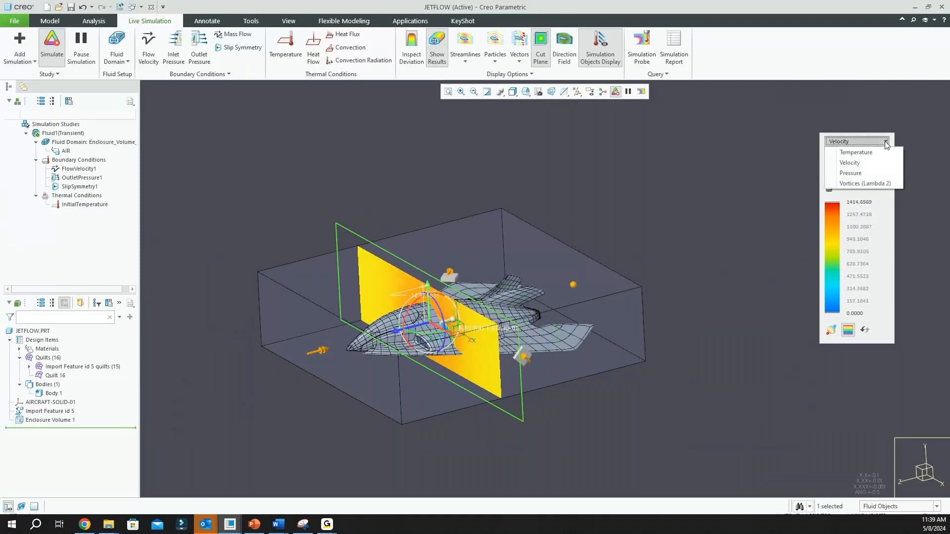
click(859, 174)
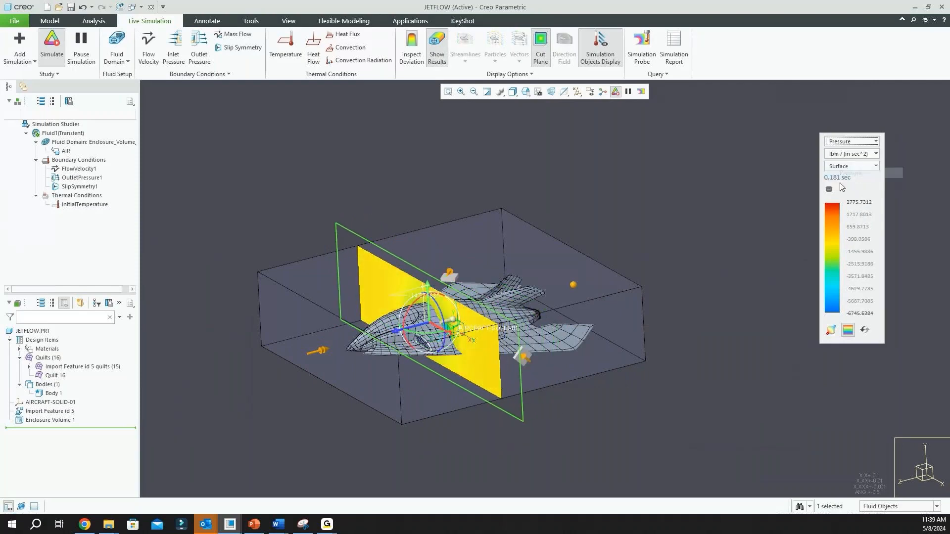
scroll(625, 274, up, 2)
scroll(514, 328, down, 2)
mouse_move(508, 318)
middle_down()
mouse_move(512, 284)
mouse_move(524, 316)
middle_up()
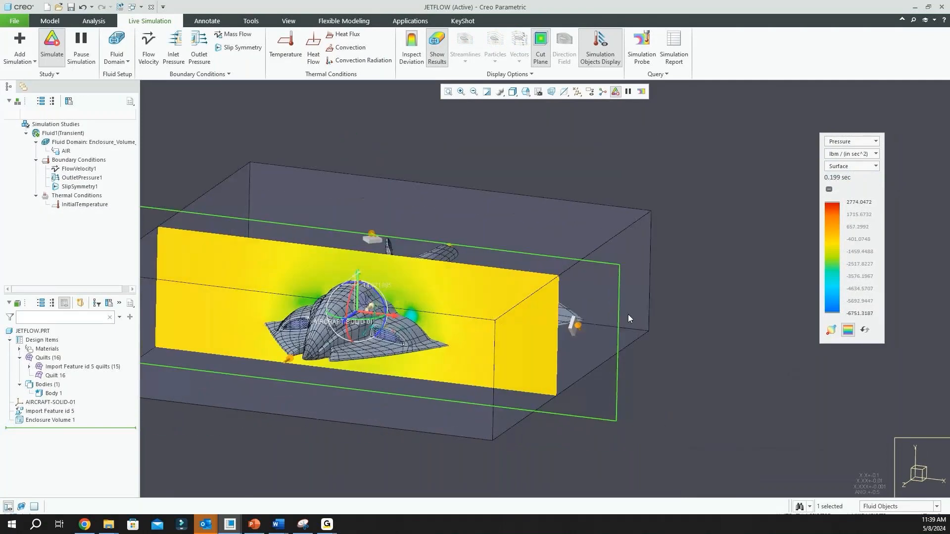
scroll(629, 317, up, 2)
scroll(458, 320, down, 3)
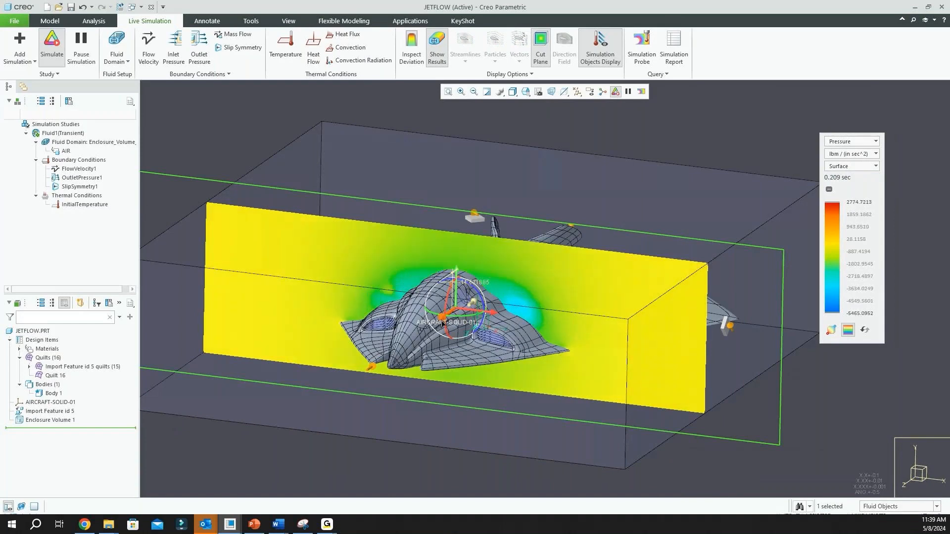
Readjust the cut plane through the aircraft and set the displayed result back to Velocity
middle_drag(454, 332, 455, 329)
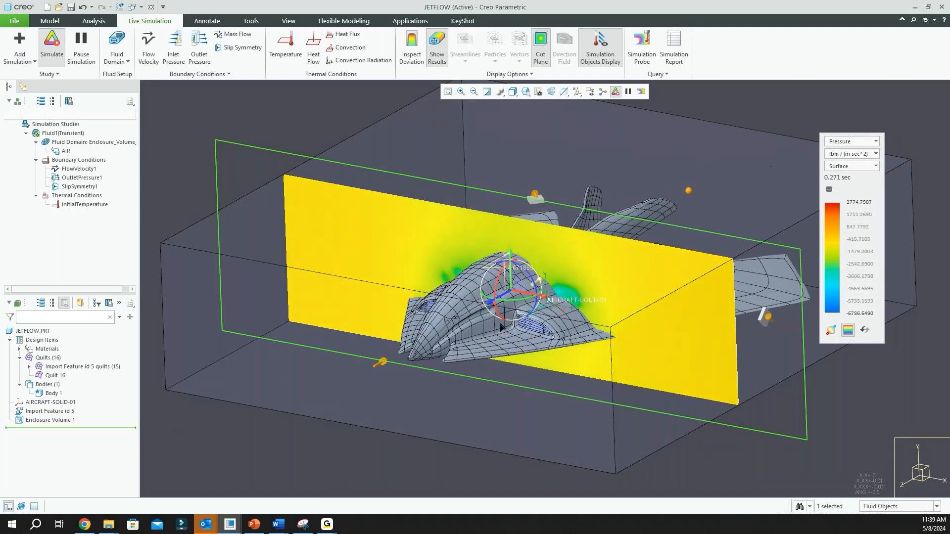
mouse_move(489, 306)
mouse_down()
mouse_move(461, 318)
mouse_move(485, 307)
mouse_up()
click(875, 141)
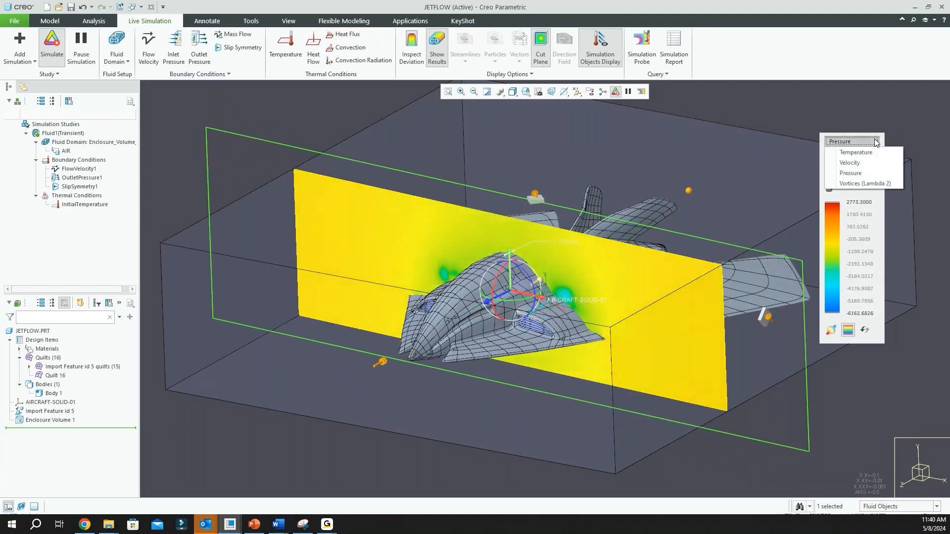
click(862, 164)
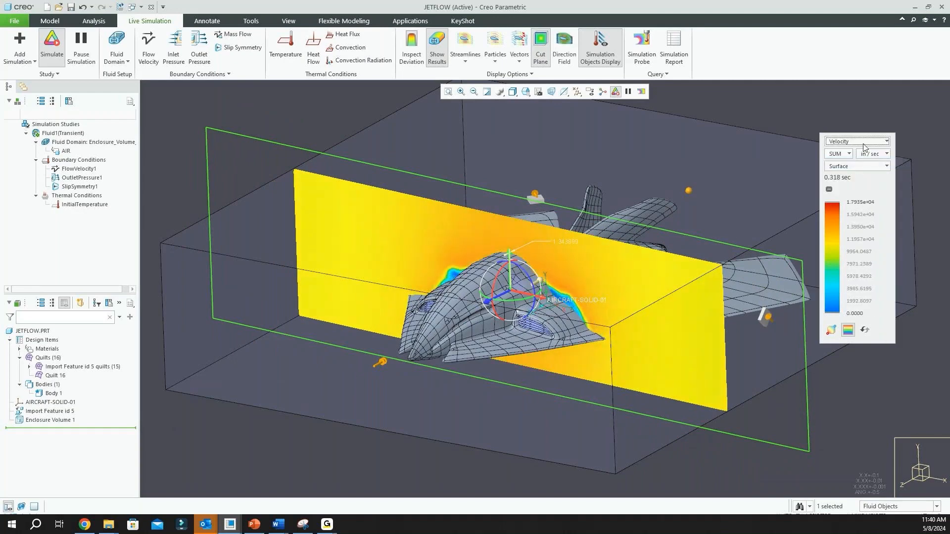
scroll(397, 304, up, 2)
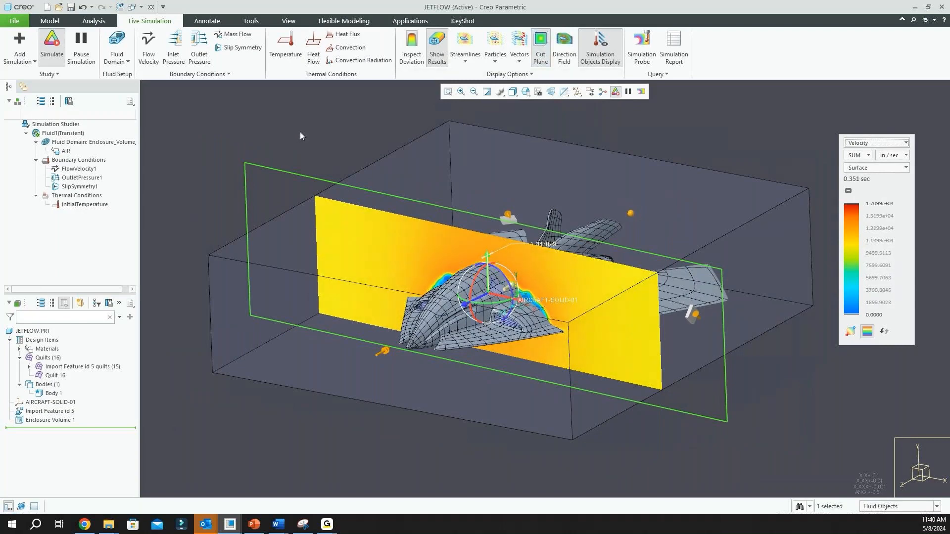
mouse_move(304, 132)
middle_down()
mouse_move(313, 144)
mouse_move(299, 129)
middle_up()
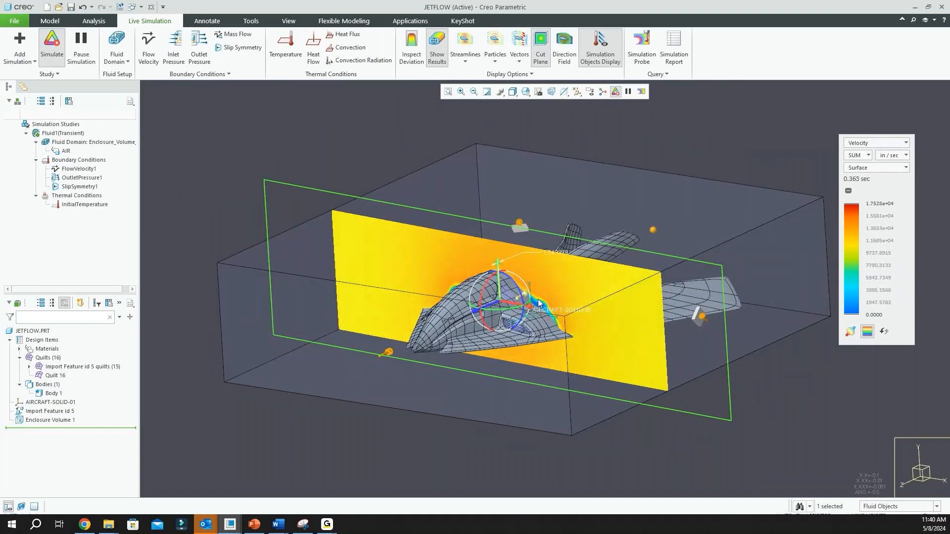
Show the velocity streamlines and examine the flow over the aircraft from above and behind the tail
click(469, 46)
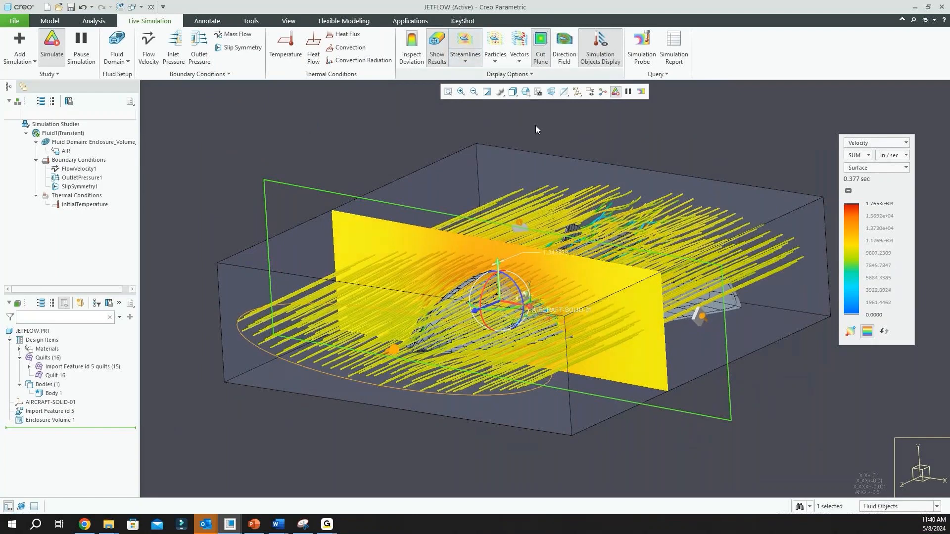
middle_drag(535, 126, 557, 195)
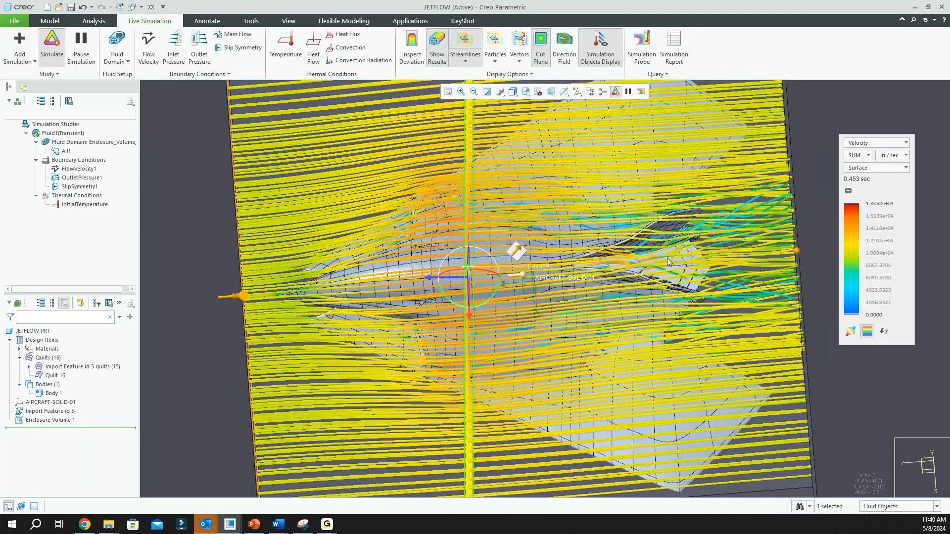
middle_drag(666, 257, 688, 239)
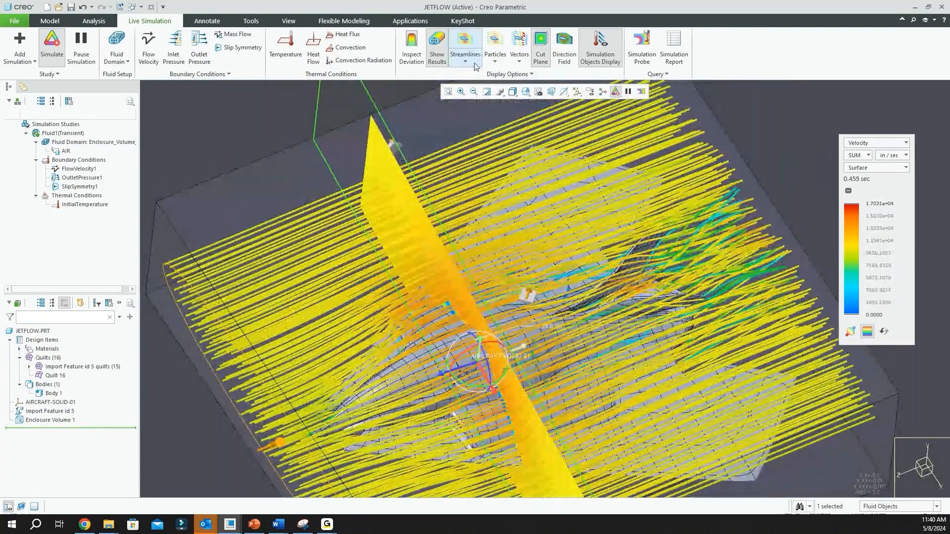
Open the streamlines options and reduce the streamline width to make the flow lines thinner
click(470, 63)
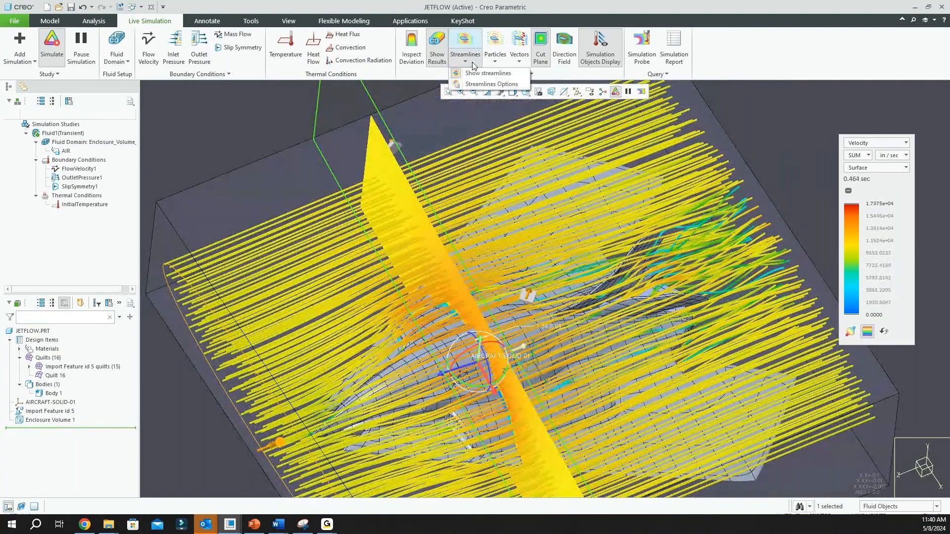
click(491, 84)
scroll(497, 314, up, 2)
scroll(496, 314, up, 2)
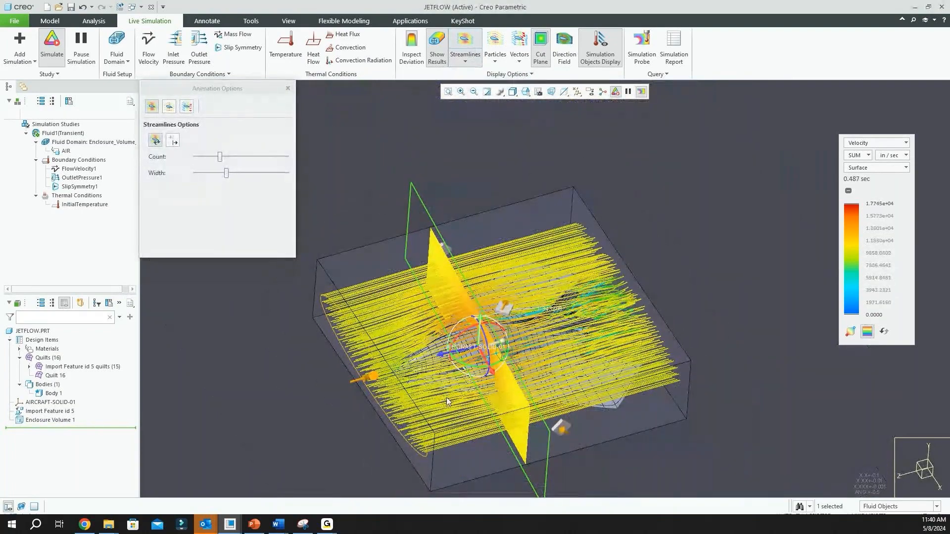
scroll(444, 412, down, 5)
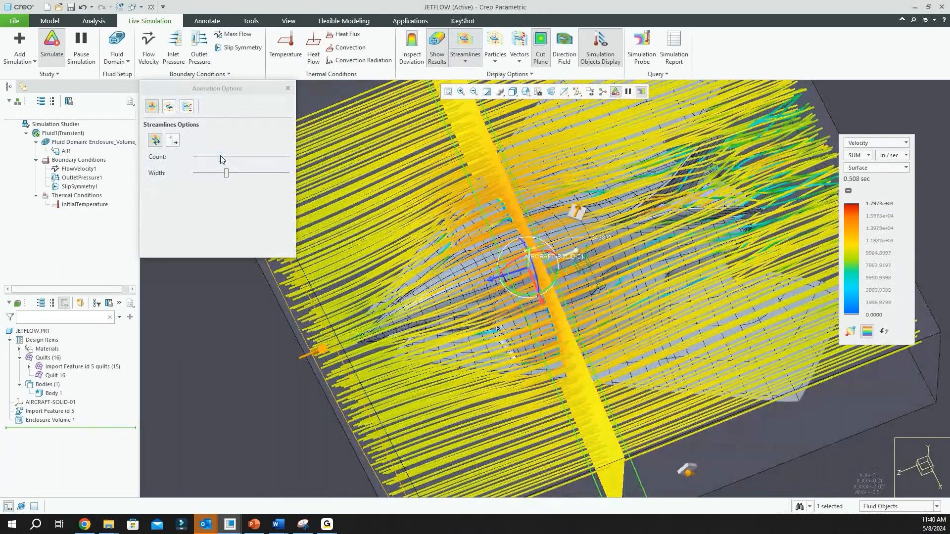
mouse_move(220, 158)
mouse_down()
mouse_move(202, 162)
mouse_move(244, 173)
mouse_move(203, 173)
mouse_move(212, 158)
mouse_move(221, 163)
mouse_up()
scroll(442, 270, down, 3)
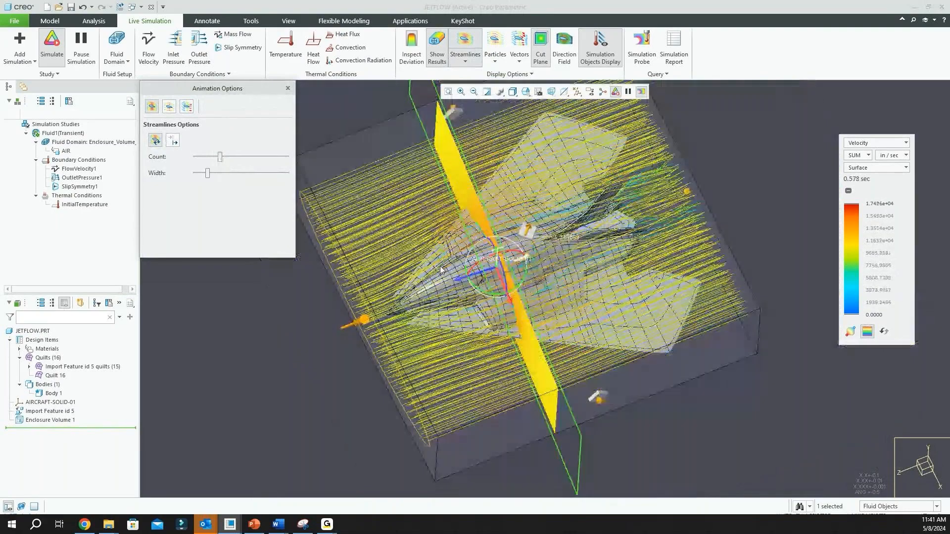
Select the streamline source ellipse in front of the aircraft and widen it to span the enclosure's full width
mouse_move(590, 260)
middle_down()
mouse_move(590, 206)
mouse_move(638, 216)
mouse_move(647, 265)
mouse_move(592, 328)
middle_up()
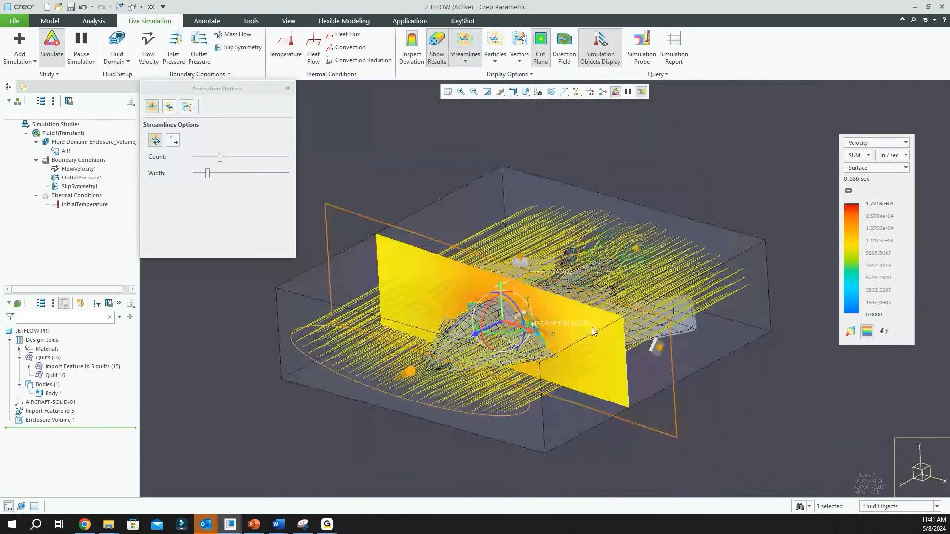
click(527, 410)
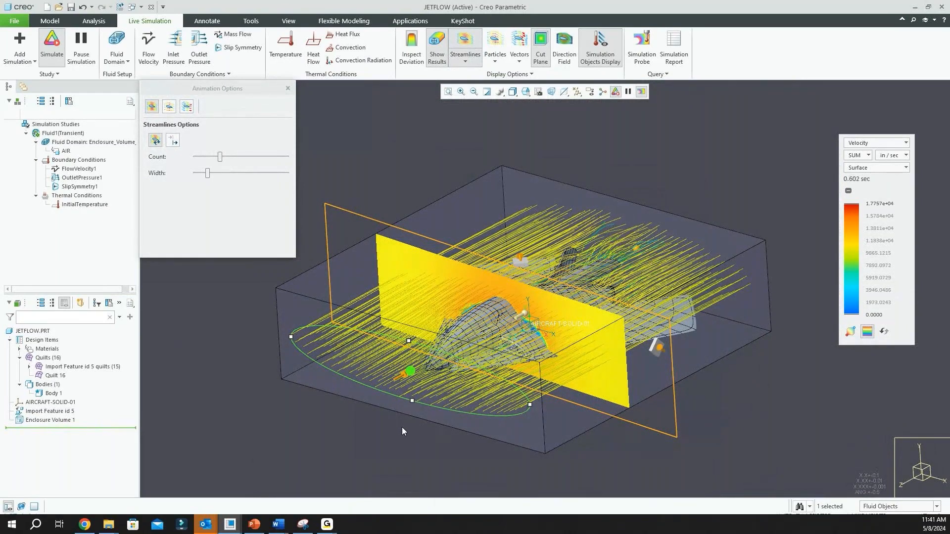
mouse_move(402, 428)
middle_down()
mouse_move(412, 442)
mouse_move(394, 423)
mouse_move(400, 439)
middle_up()
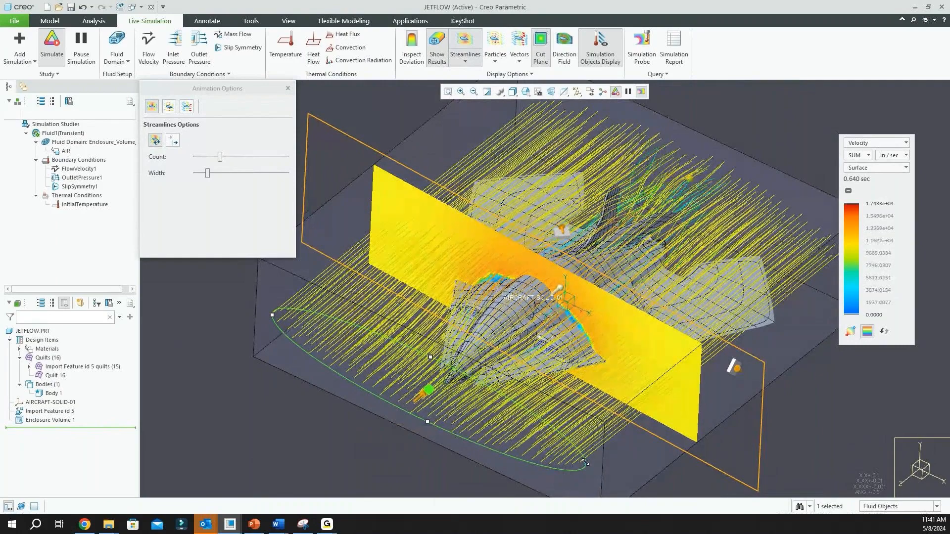
mouse_move(585, 464)
mouse_down()
mouse_move(496, 443)
mouse_move(600, 471)
mouse_up()
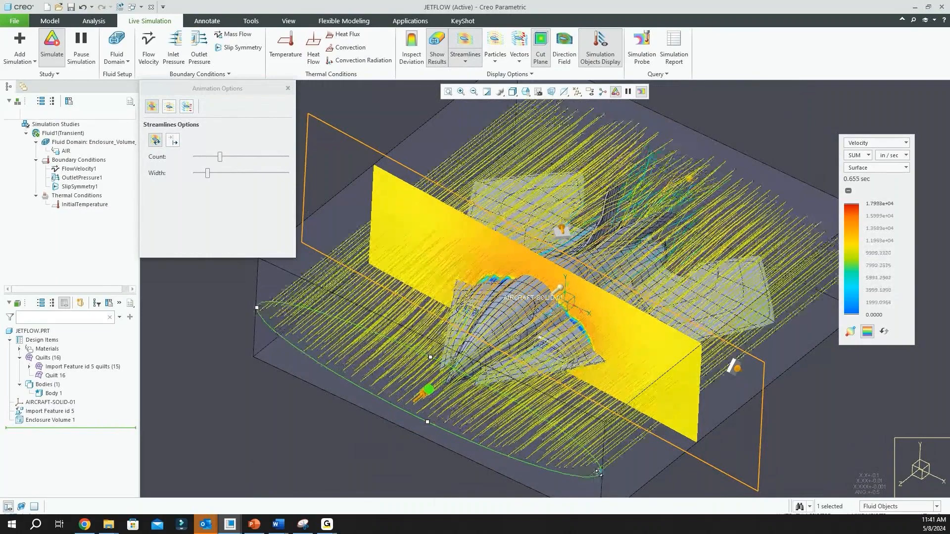
middle_drag(747, 203, 696, 223)
scroll(607, 334, up, 3)
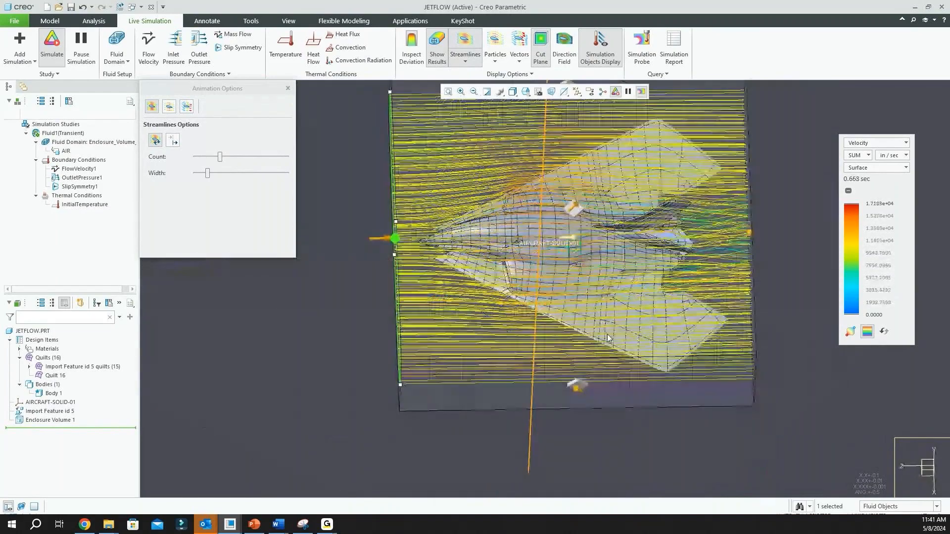
Replace the streamlines with the Particles display of the airflow throughout the enclosure
click(495, 44)
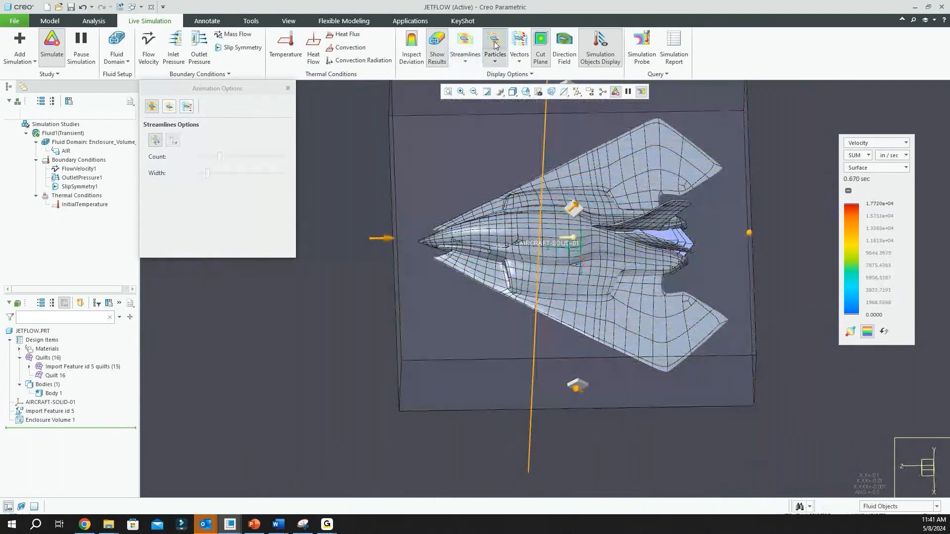
click(495, 44)
middle_drag(594, 313, 621, 321)
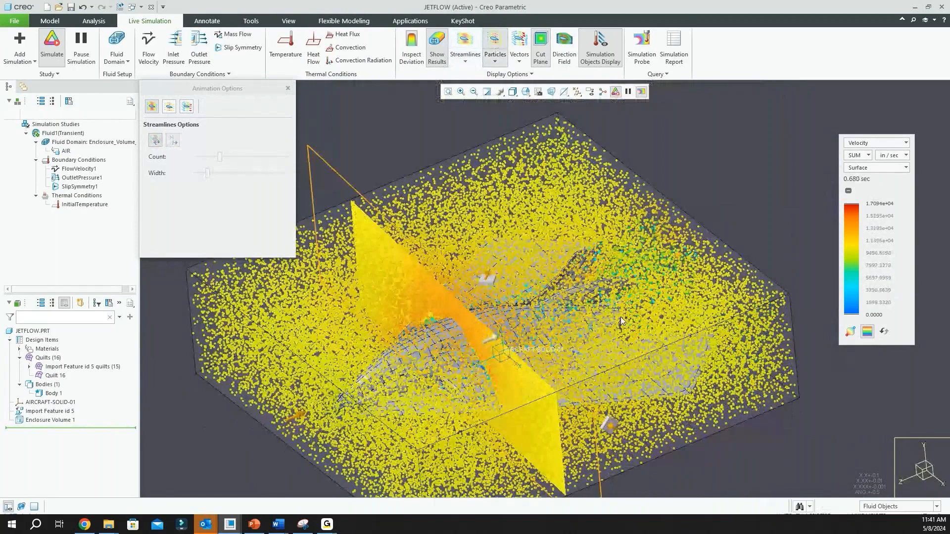
Limit the displayed particles in the particle options, with Min Gate at about 25% and Max Gate at about 60% of their ranges
click(170, 106)
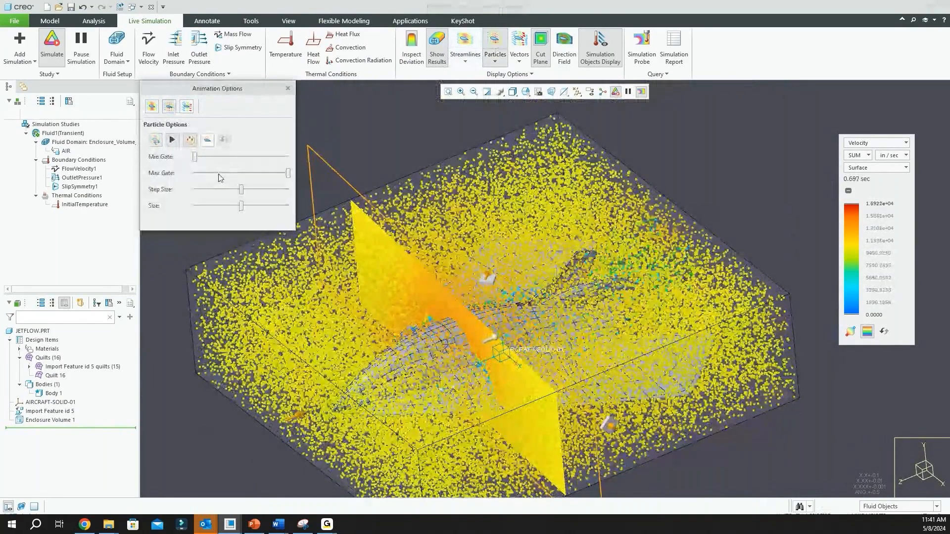
drag(194, 156, 247, 159)
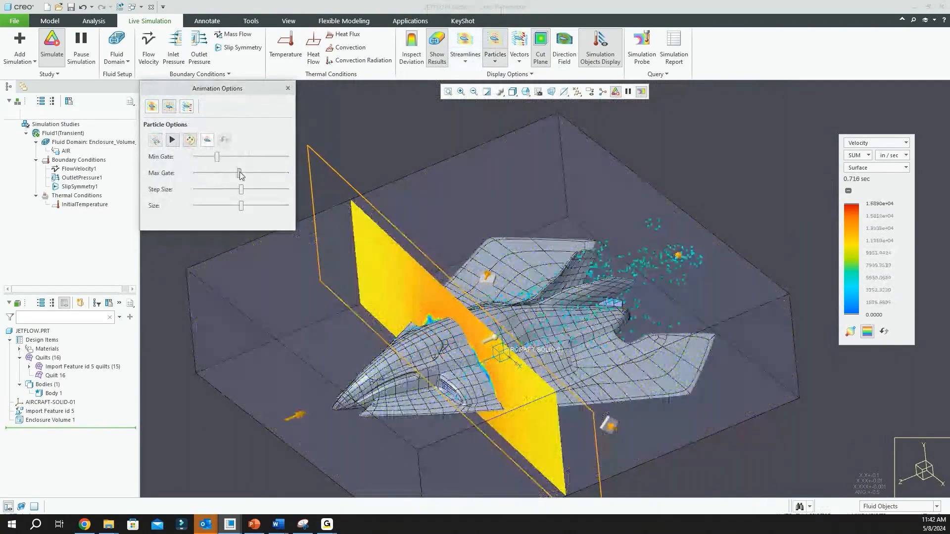
drag(240, 173, 251, 174)
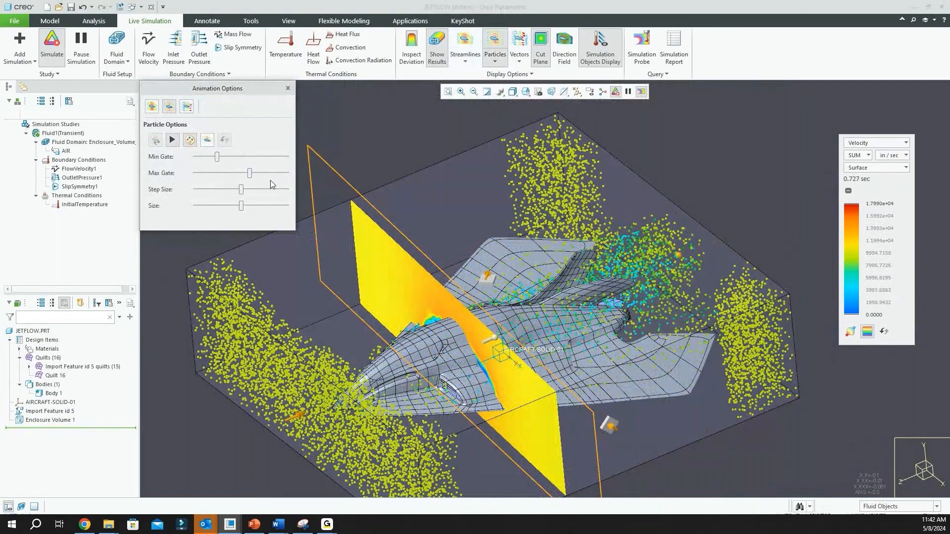
scroll(499, 297, up, 3)
middle_drag(497, 302, 509, 322)
scroll(504, 309, down, 3)
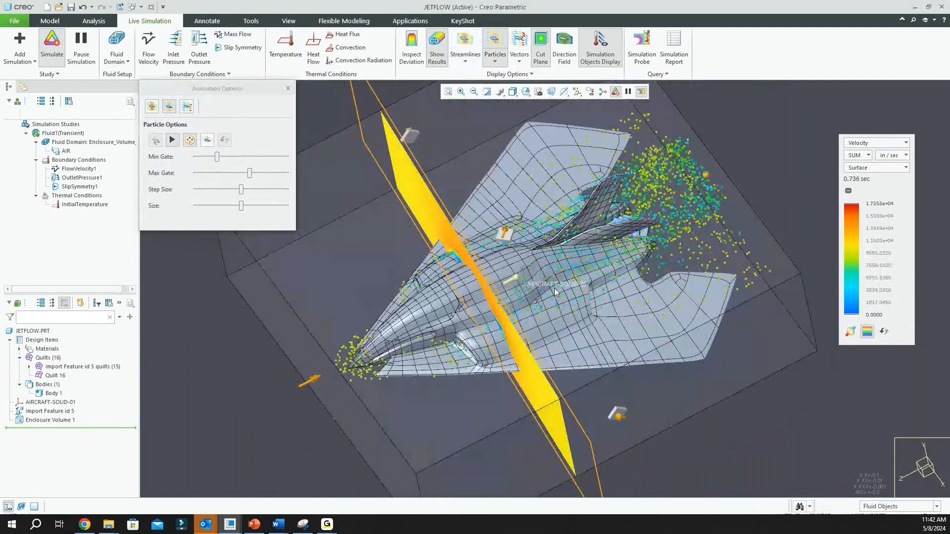
scroll(555, 292, down, 2)
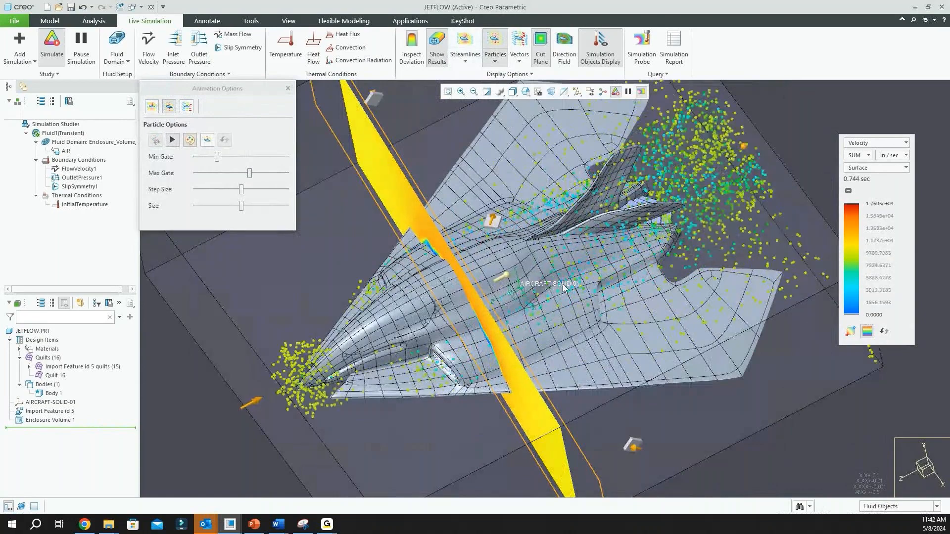
Replace the Particles display with the Vectors display of the airflow around the aircraft
click(520, 42)
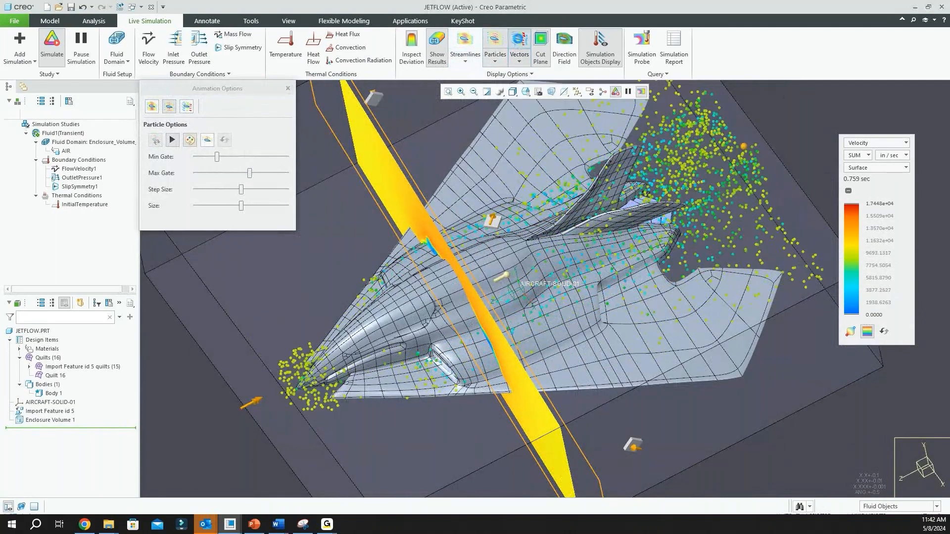
click(503, 48)
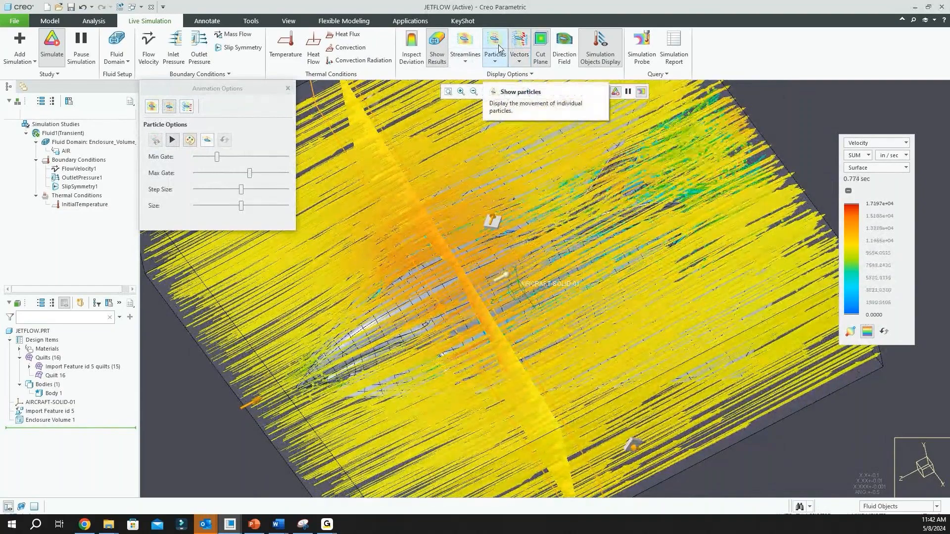
click(499, 45)
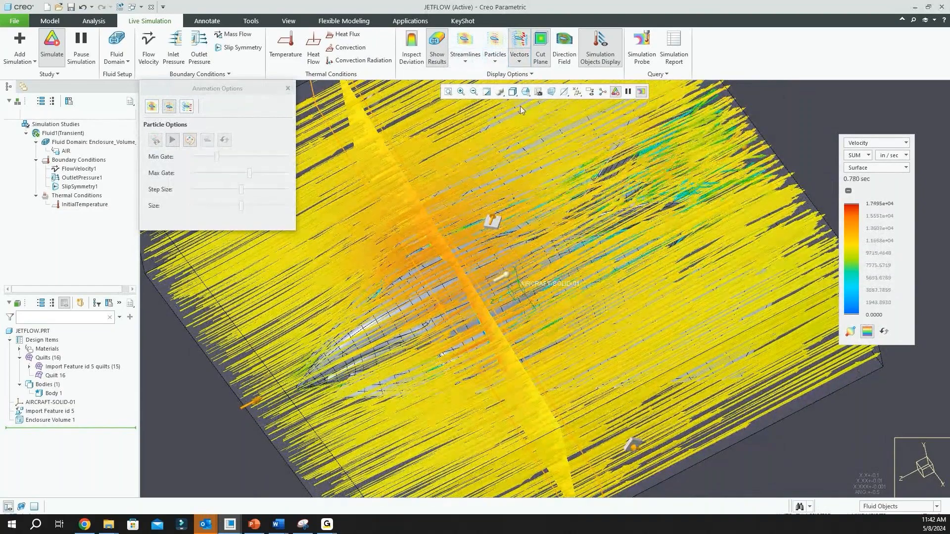
scroll(556, 223, up, 2)
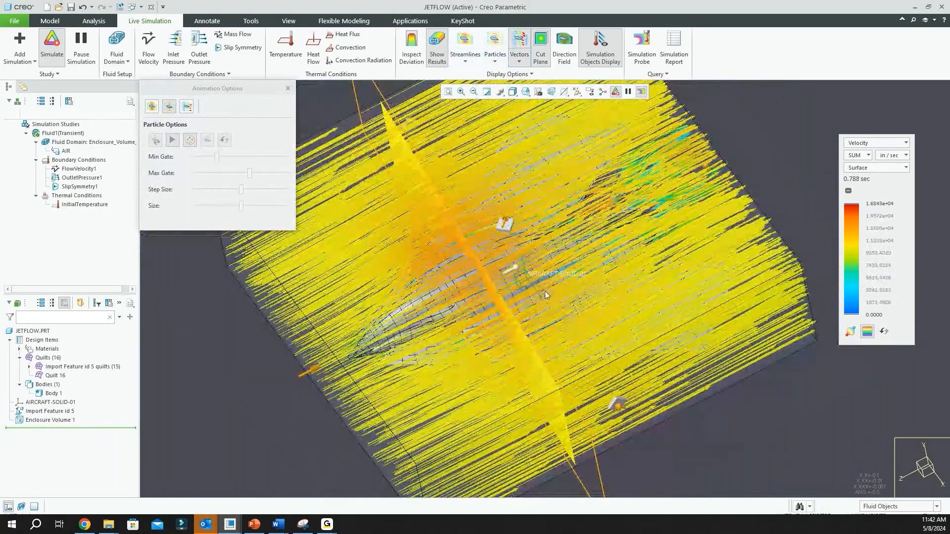
middle_drag(535, 289, 550, 288)
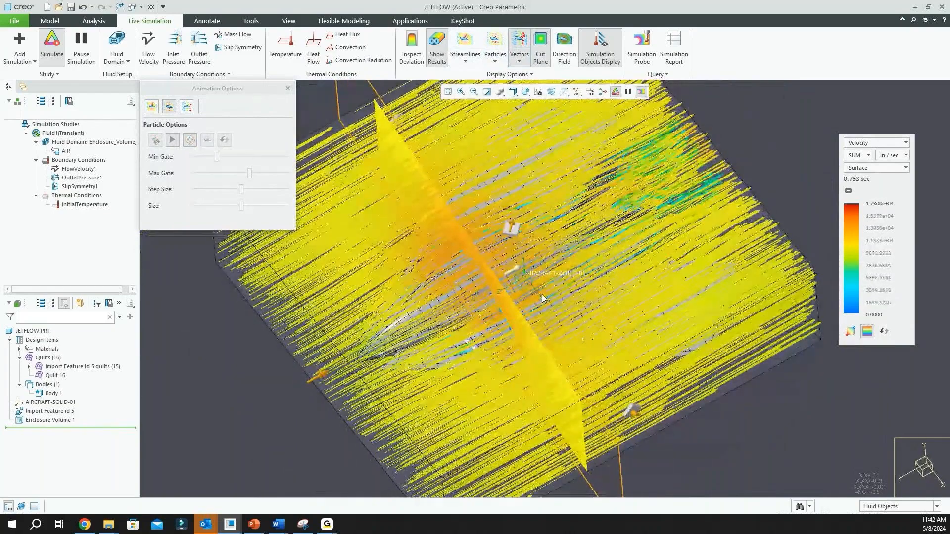
Thin out the flow vectors in the vectors options, lowering Count to about 5% and Width to about 40% of their ranges
click(187, 106)
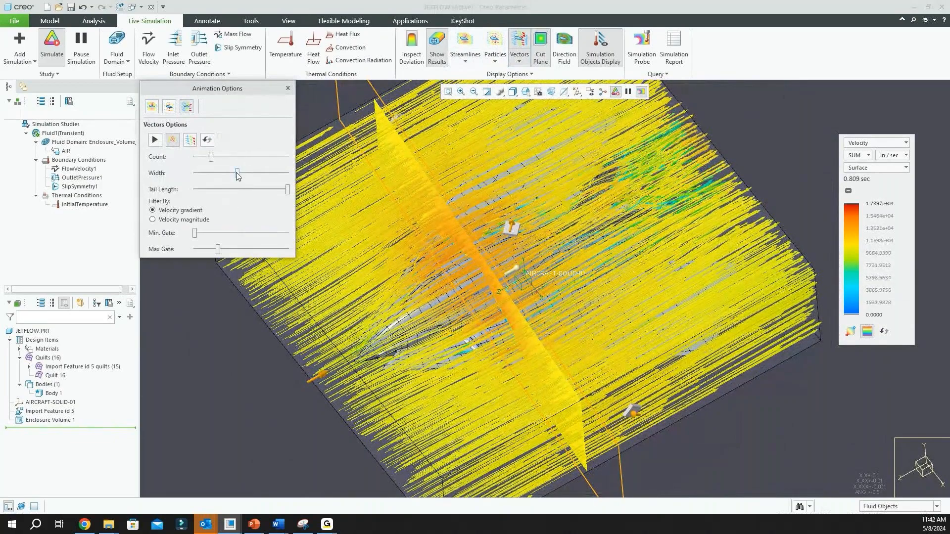
mouse_move(237, 173)
mouse_down()
mouse_move(196, 182)
mouse_move(200, 160)
mouse_move(204, 173)
mouse_move(232, 179)
mouse_up()
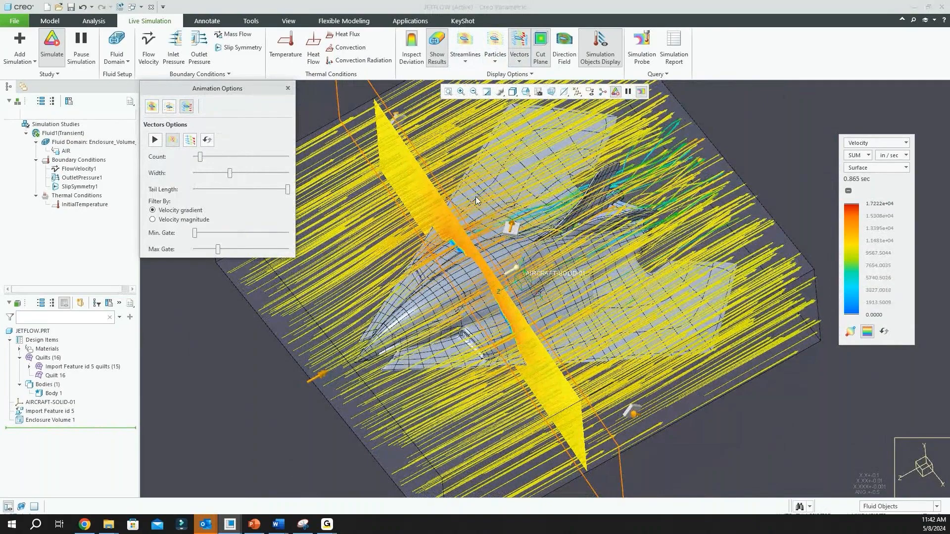
middle_drag(619, 282, 645, 329)
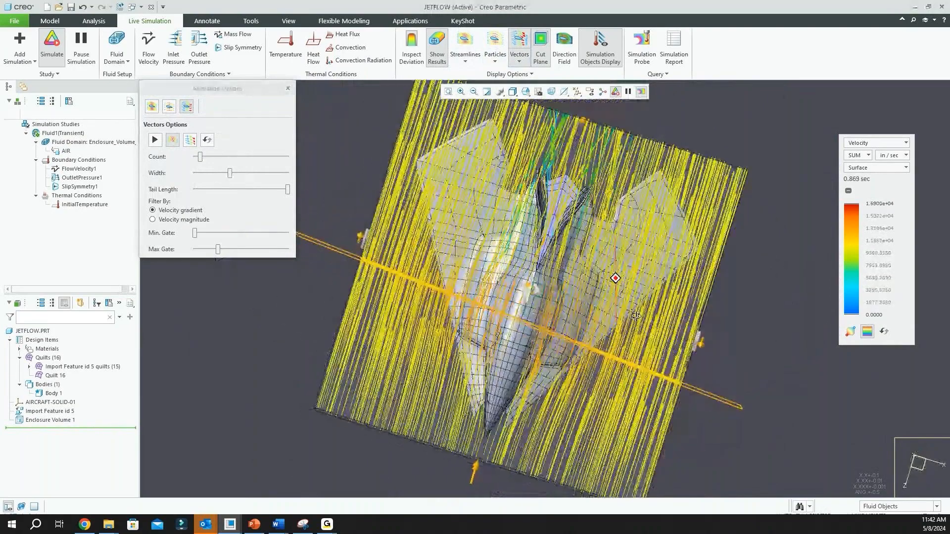
scroll(568, 186, down, 3)
middle_drag(613, 261, 581, 206)
scroll(569, 217, up, 5)
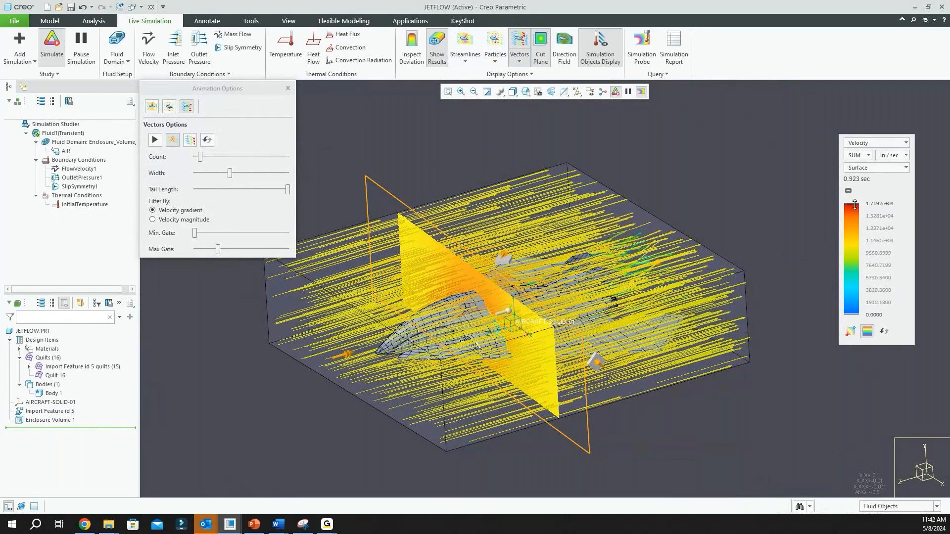
Try lowering the velocity legend's upper limit to about 7027 in/sec and restore the full colour range
drag(857, 206, 858, 246)
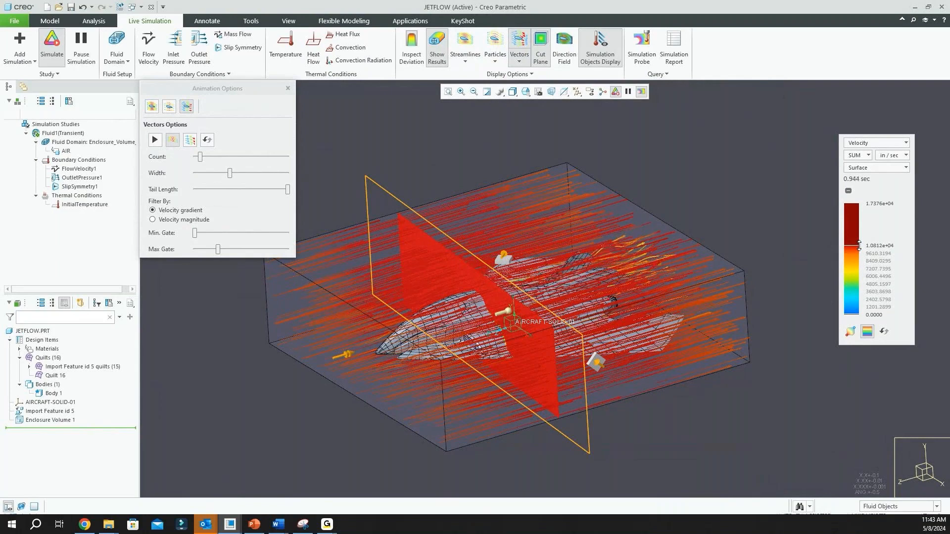
drag(859, 246, 857, 270)
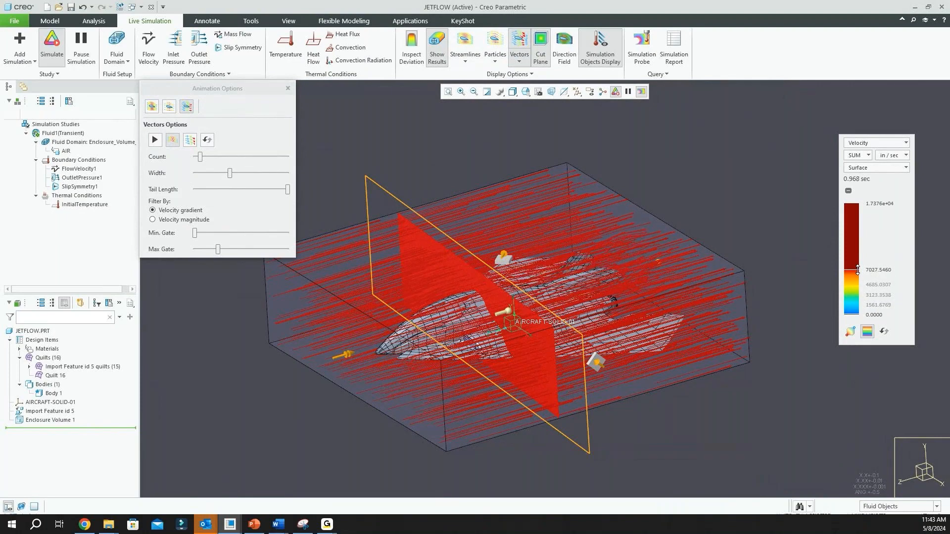
drag(857, 269, 853, 203)
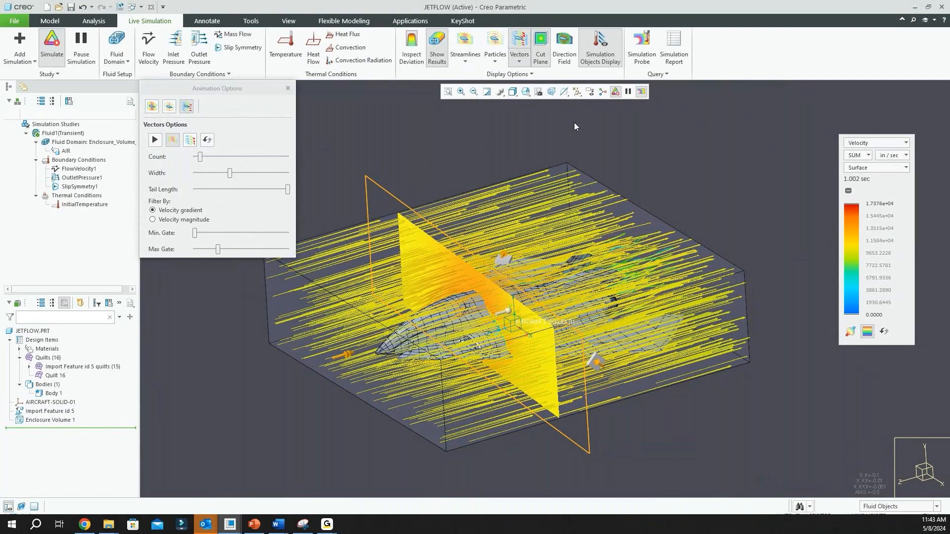
Stop the live fluid simulation and switch to the LANDING-GEAR-01 assembly window
click(51, 44)
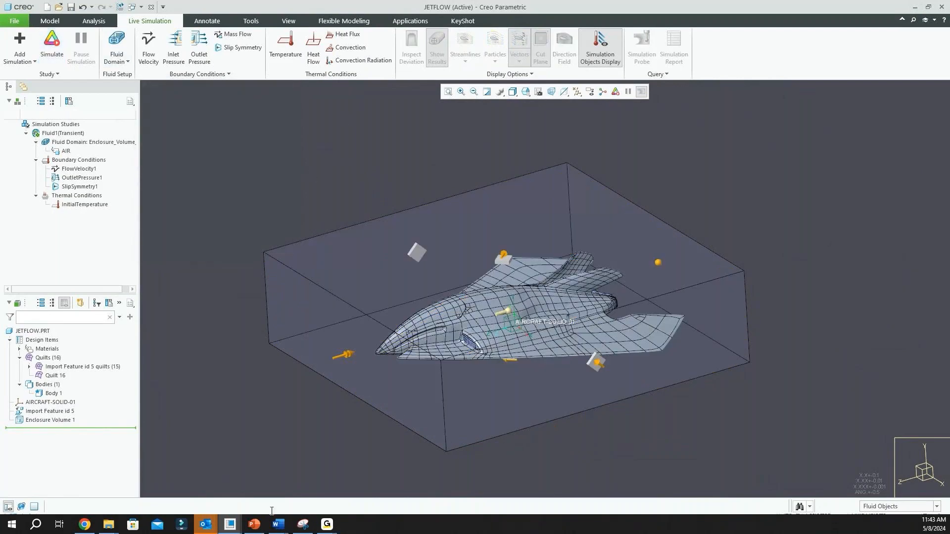
click(234, 526)
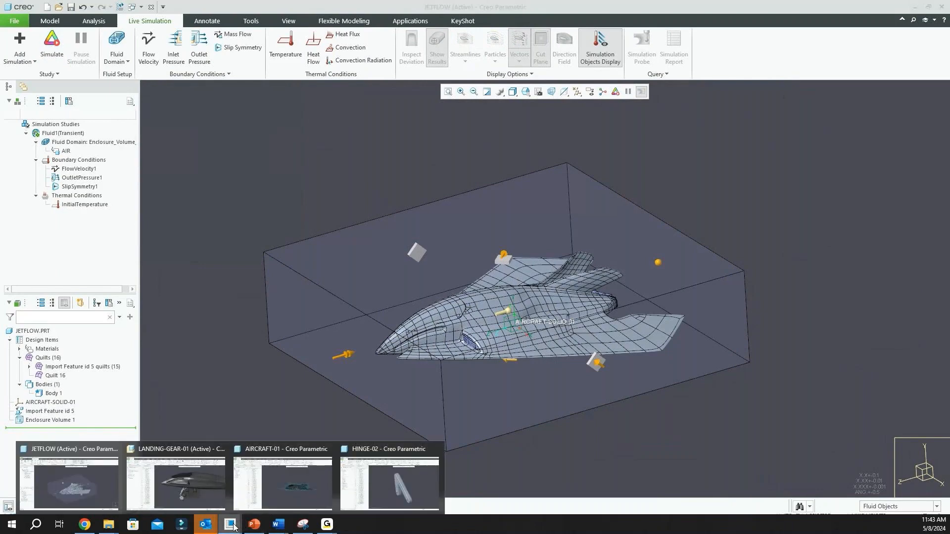
click(189, 485)
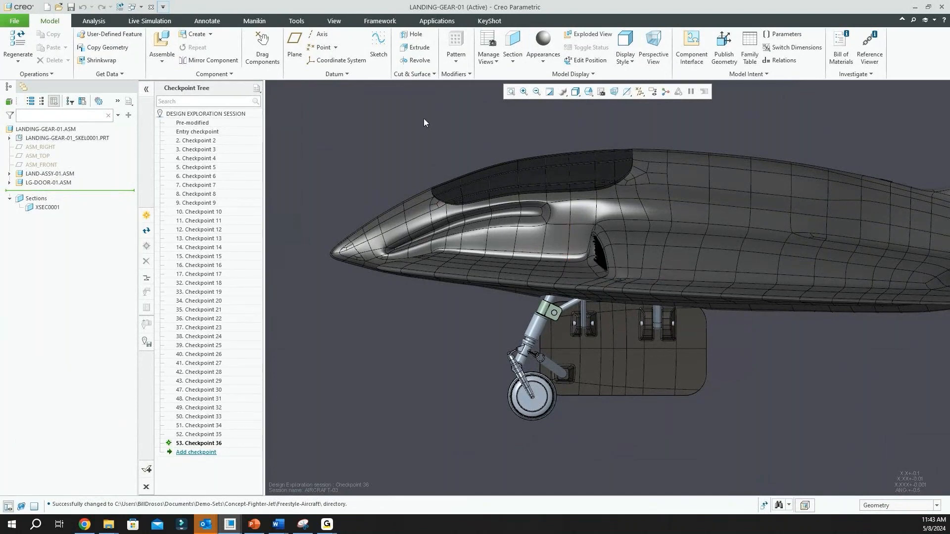
Put the landing gear into its Extended position by applying the saved component-drag snapshot
click(263, 48)
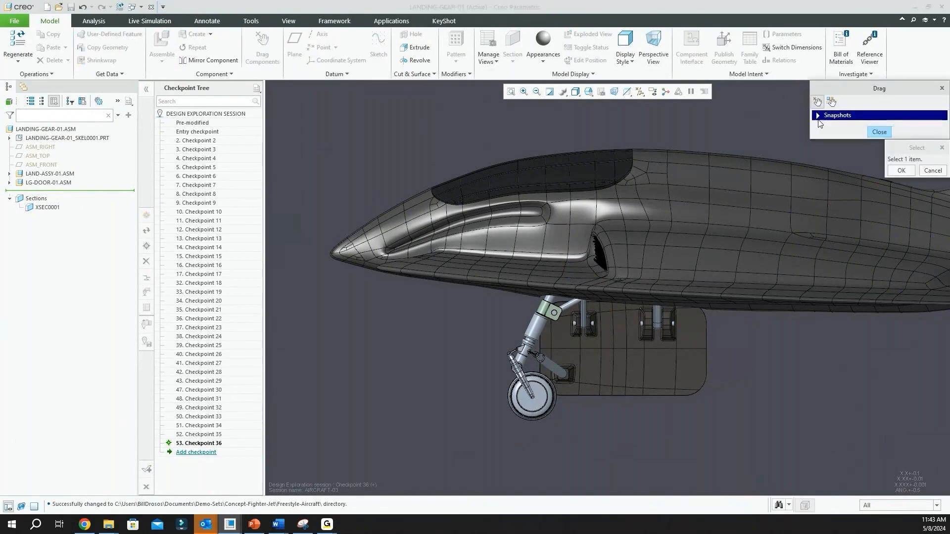
click(820, 118)
click(852, 176)
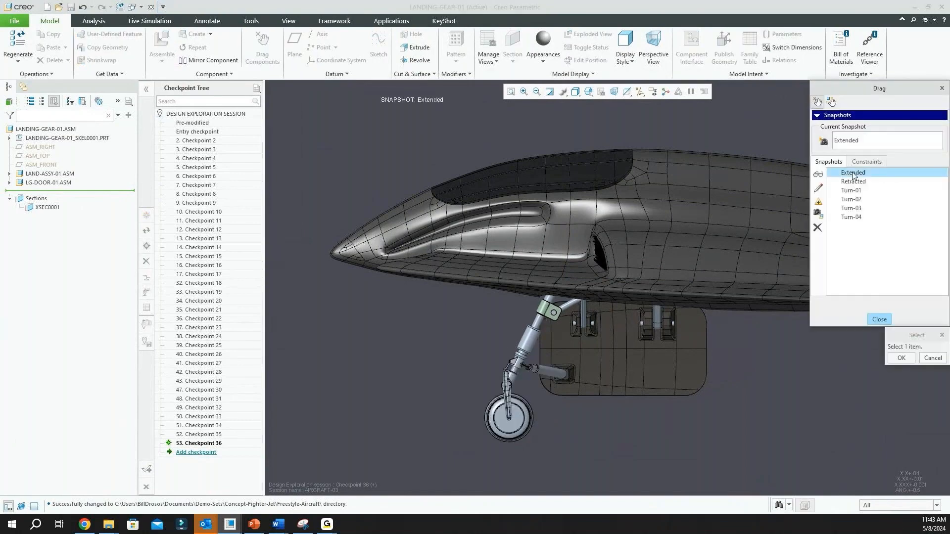
click(901, 358)
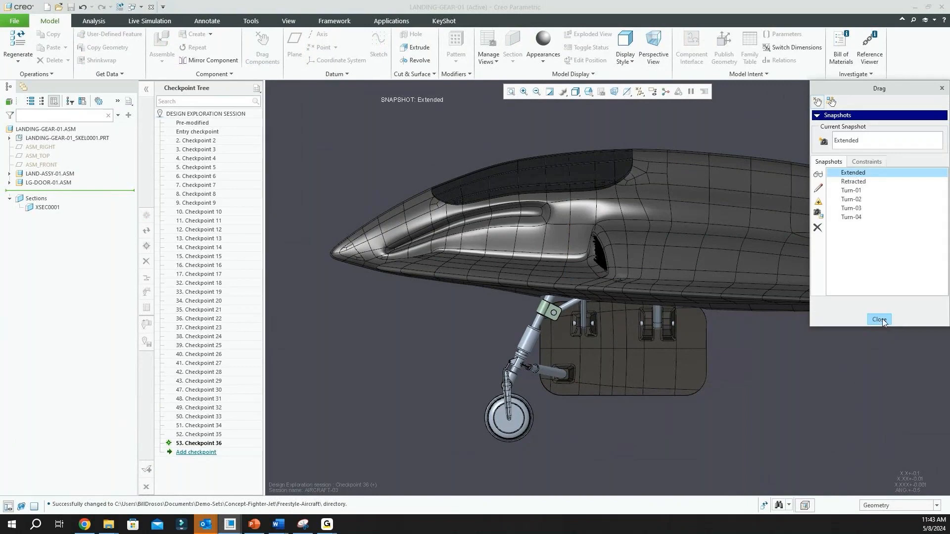
click(879, 320)
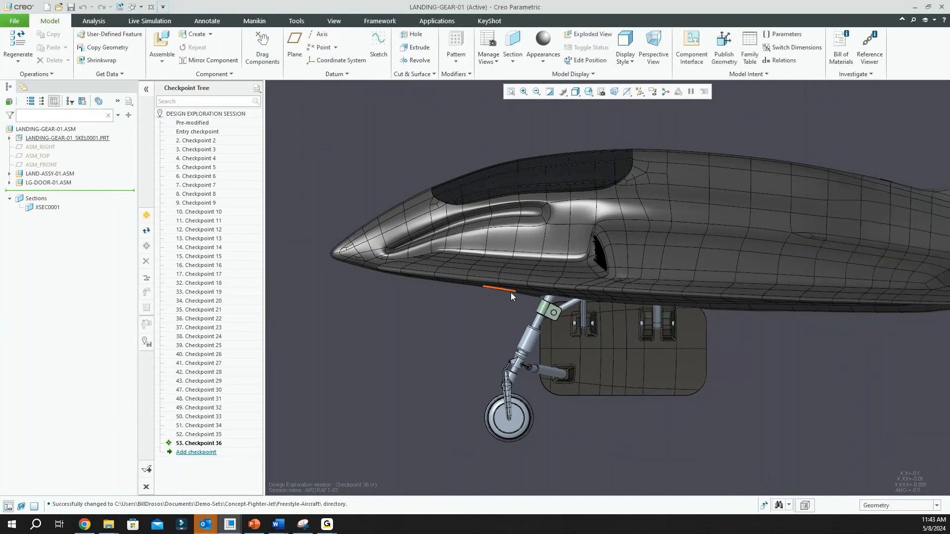
Go to Live Simulation for the landing gear assembly and examine the load and constraint symbols on the wheel and mounts
click(159, 23)
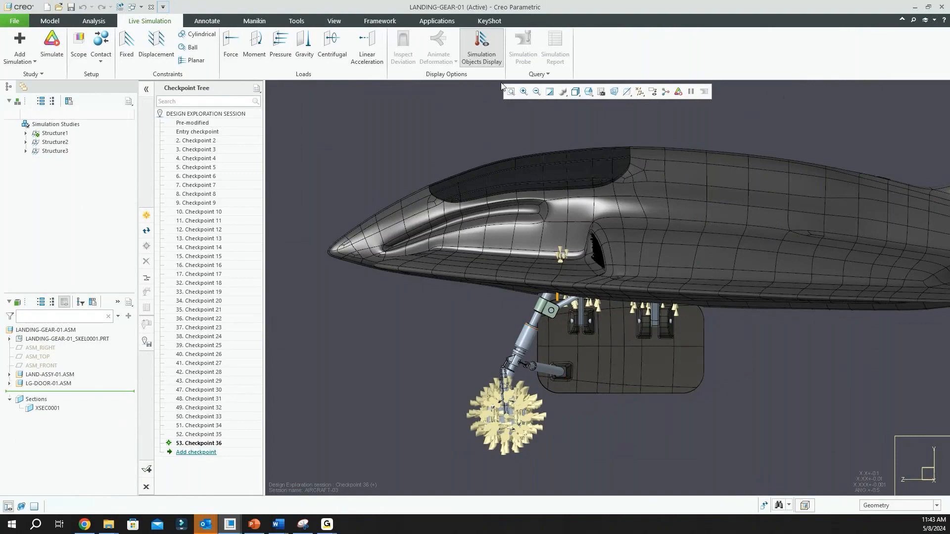
scroll(513, 442, up, 2)
scroll(512, 443, up, 2)
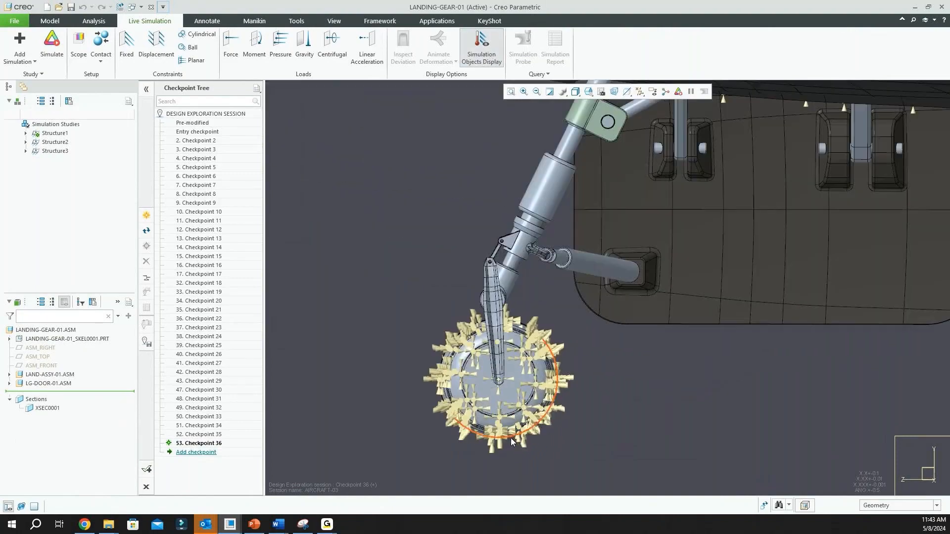
scroll(510, 438, down, 4)
middle_drag(636, 408, 621, 366)
scroll(613, 277, up, 2)
scroll(544, 334, down, 2)
middle_drag(544, 334, 540, 372)
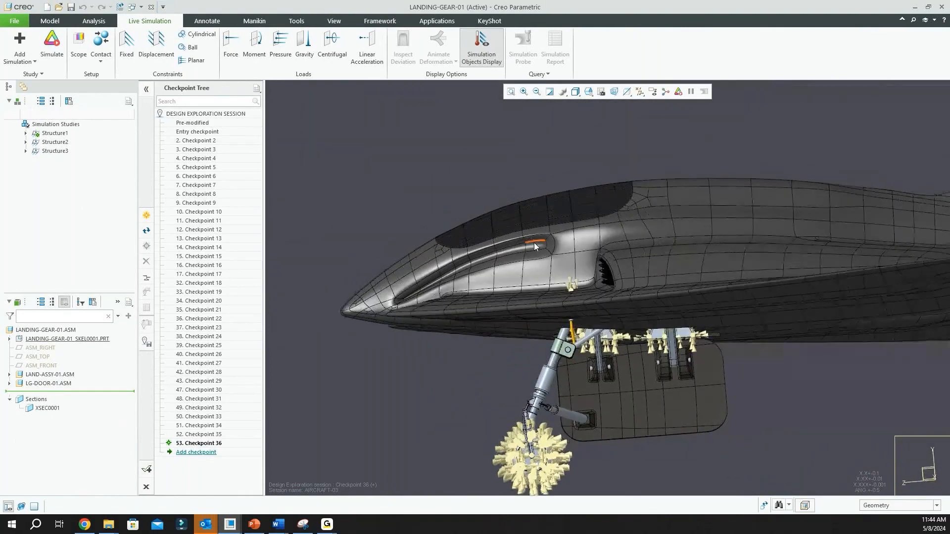
Turn off the display of simulation objects on the landing gear assembly
click(482, 40)
scroll(394, 284, down, 3)
mouse_move(393, 284)
middle_down()
mouse_move(463, 292)
mouse_move(456, 296)
mouse_move(468, 308)
middle_up()
scroll(455, 340, down, 2)
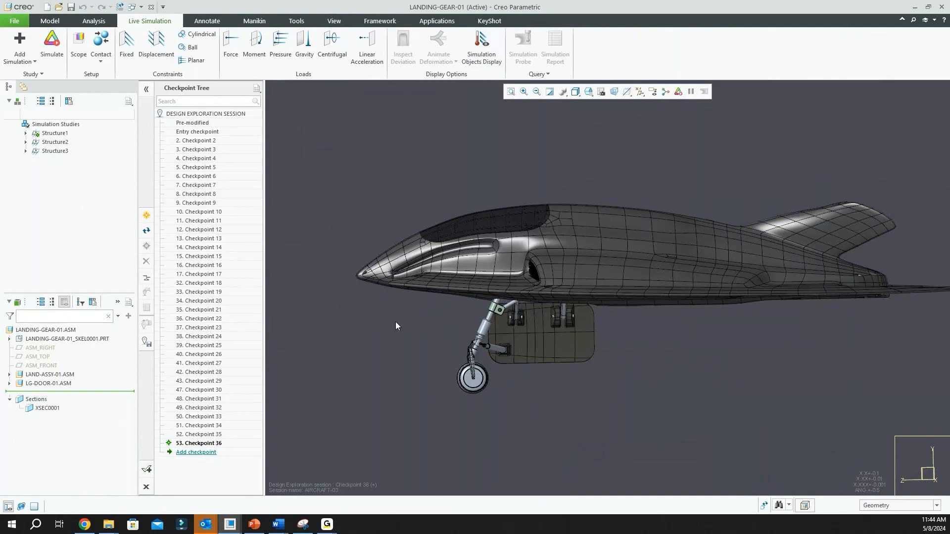
Hide the aircraft skeleton part LANDING-GEAR-01_SKEL0001.PRT to isolate the landing gear and door
click(78, 340)
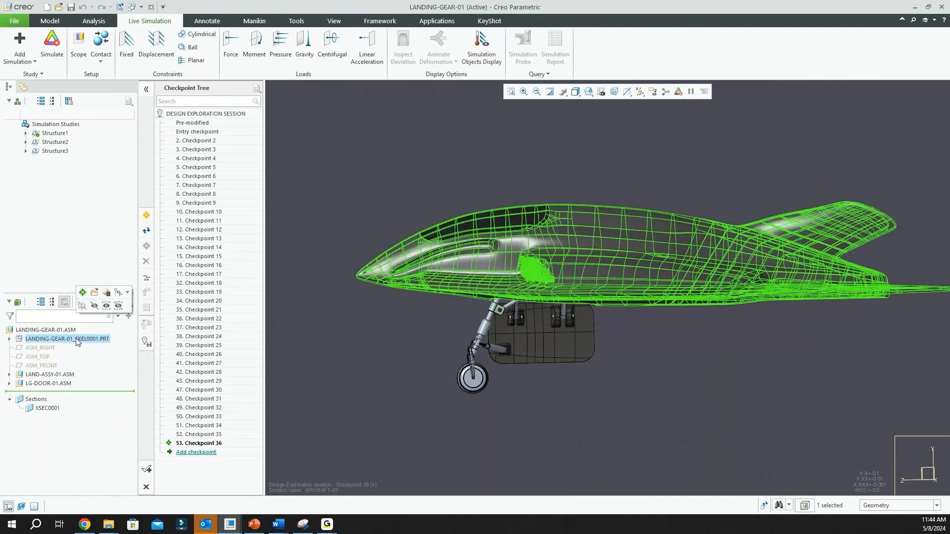
click(94, 306)
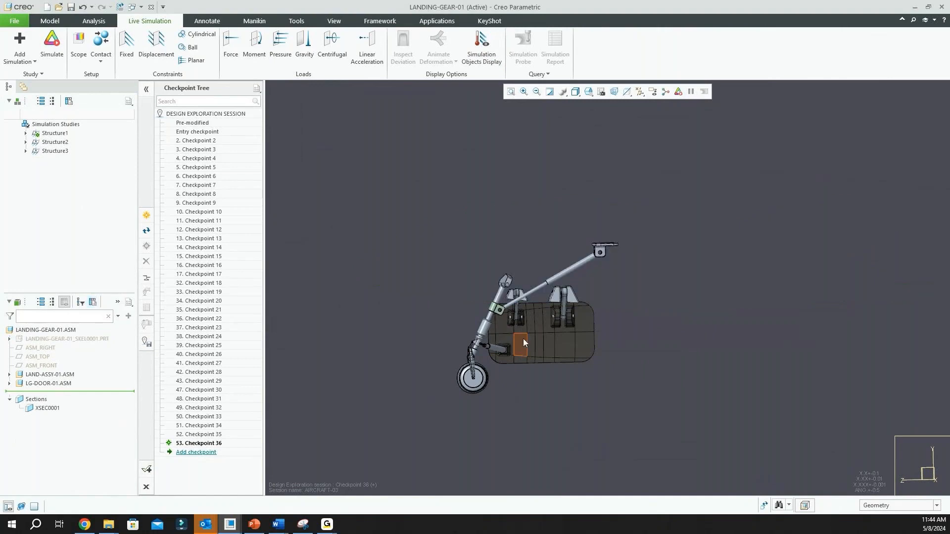
scroll(497, 328, down, 3)
middle_drag(506, 354, 499, 352)
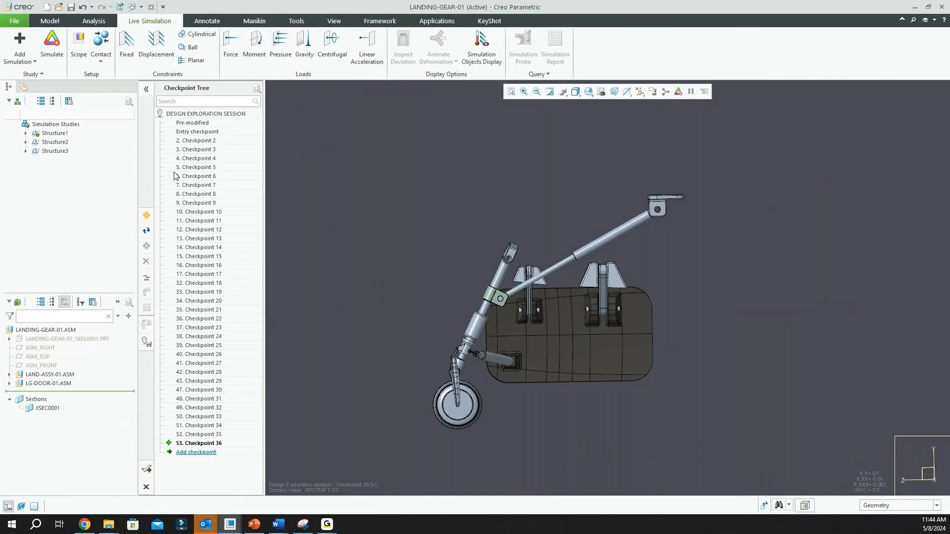
Review the available simulation study types and highlight all constraints and loads of the Structure1 study
click(35, 61)
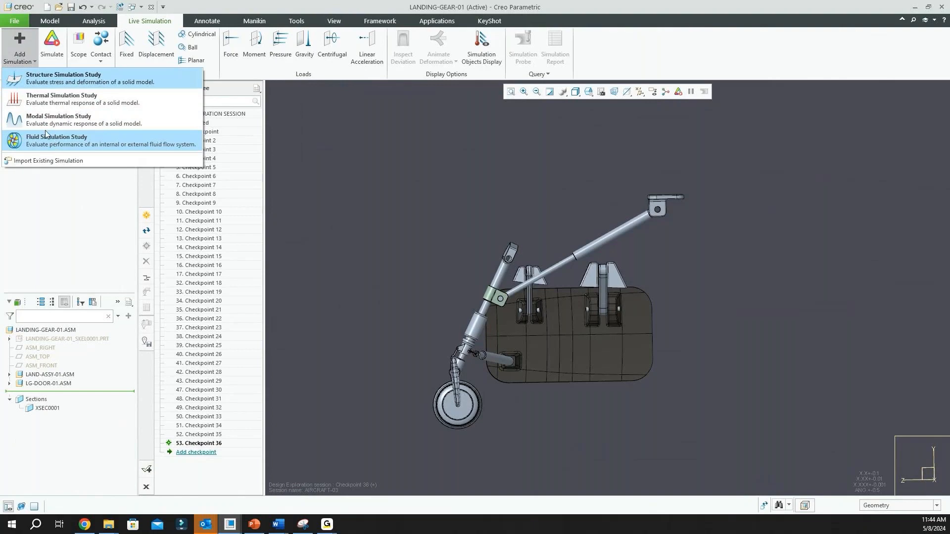
click(44, 79)
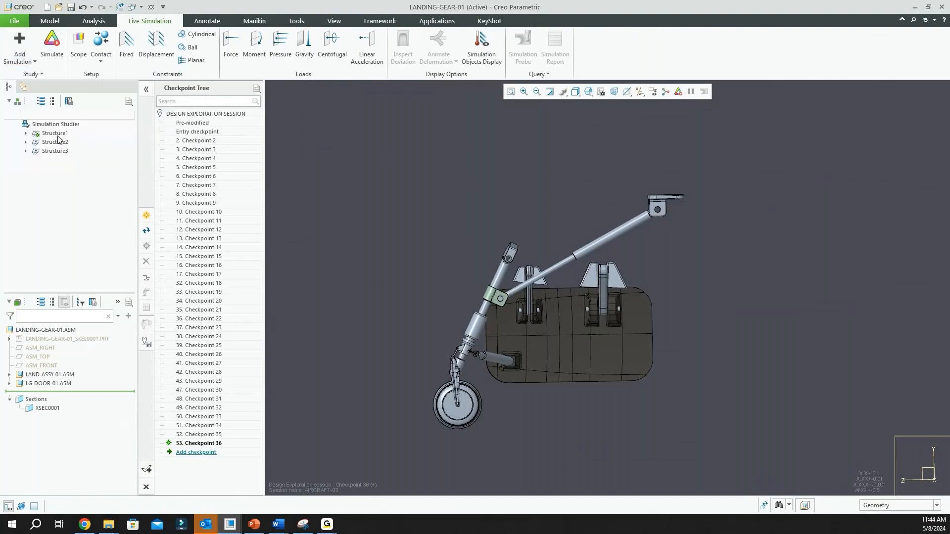
click(26, 134)
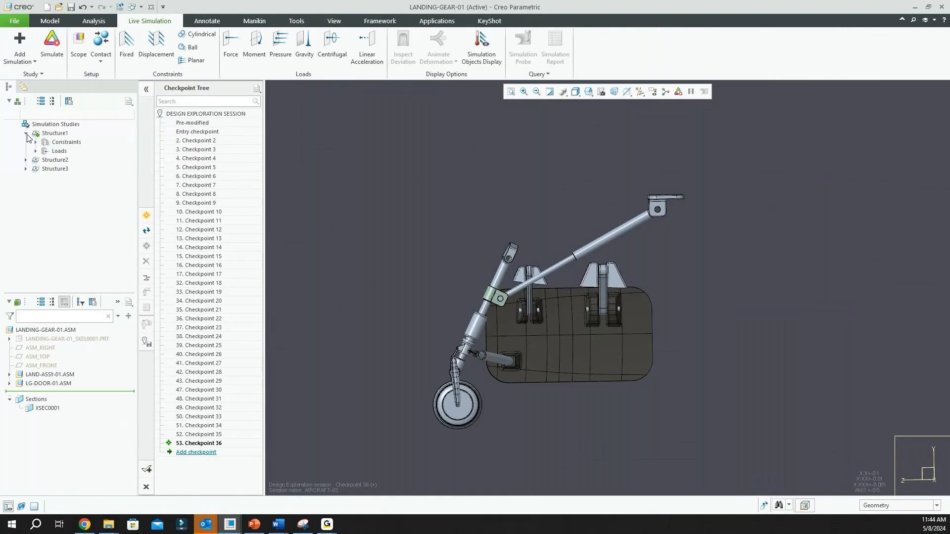
click(61, 134)
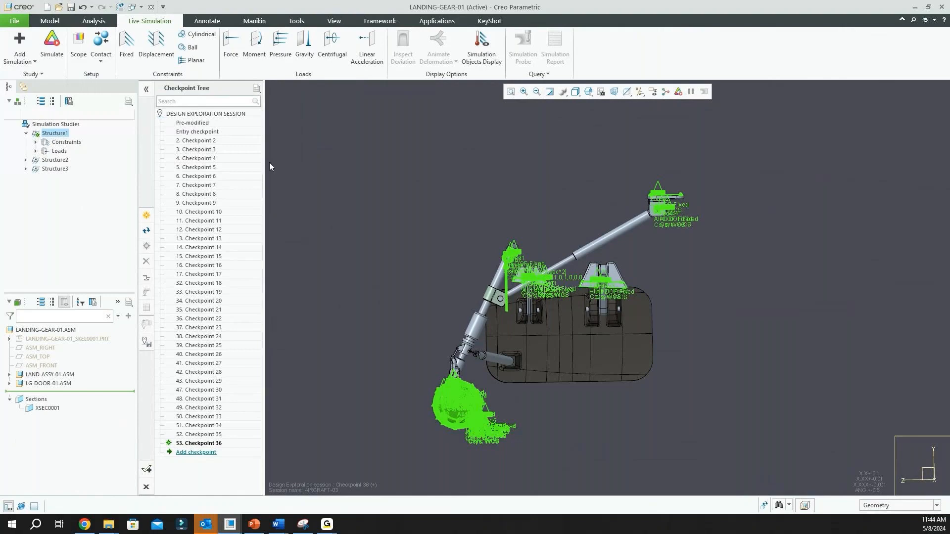
Inspect where the Fixed2 and Fixed3 constraints of the Structure1 study act on the landing gear
click(35, 142)
click(70, 159)
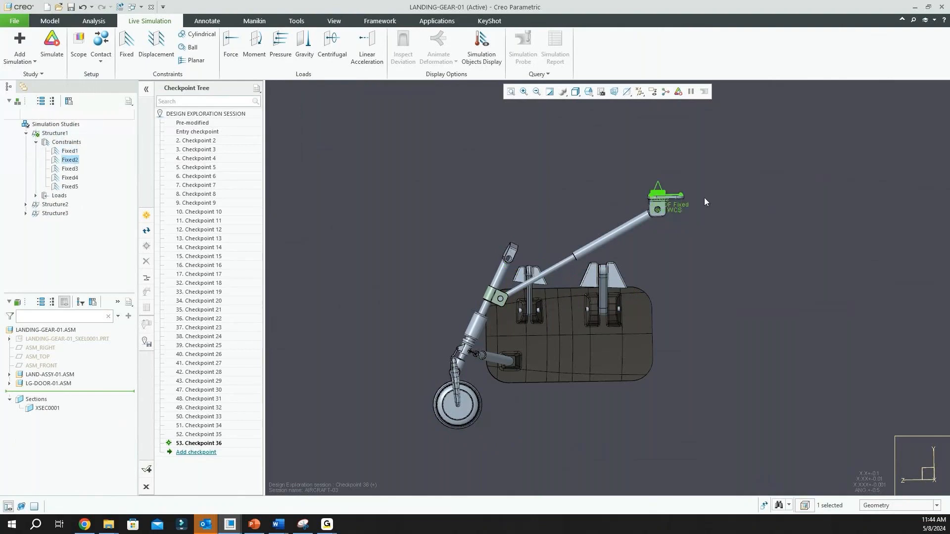
middle_drag(706, 206, 671, 207)
scroll(392, 204, up, 1)
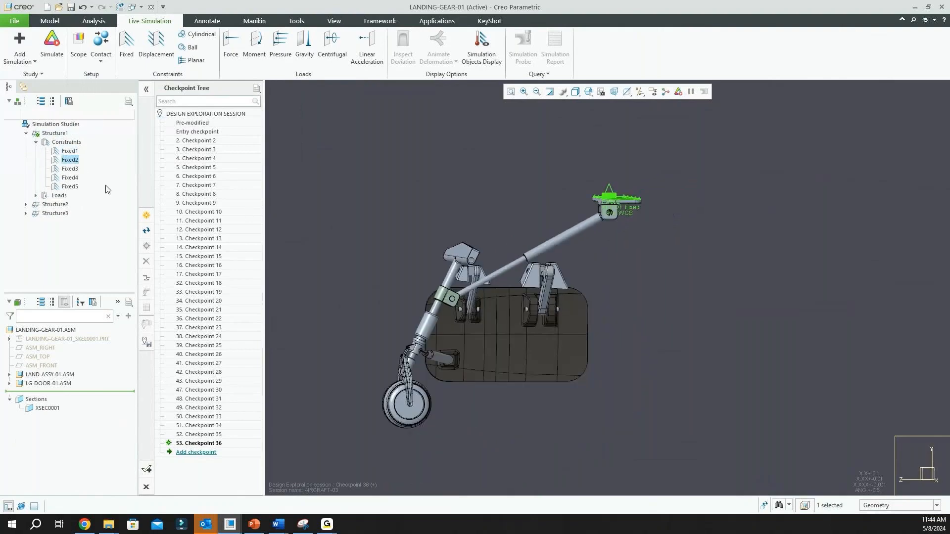
click(70, 168)
click(348, 168)
middle_drag(557, 222, 583, 300)
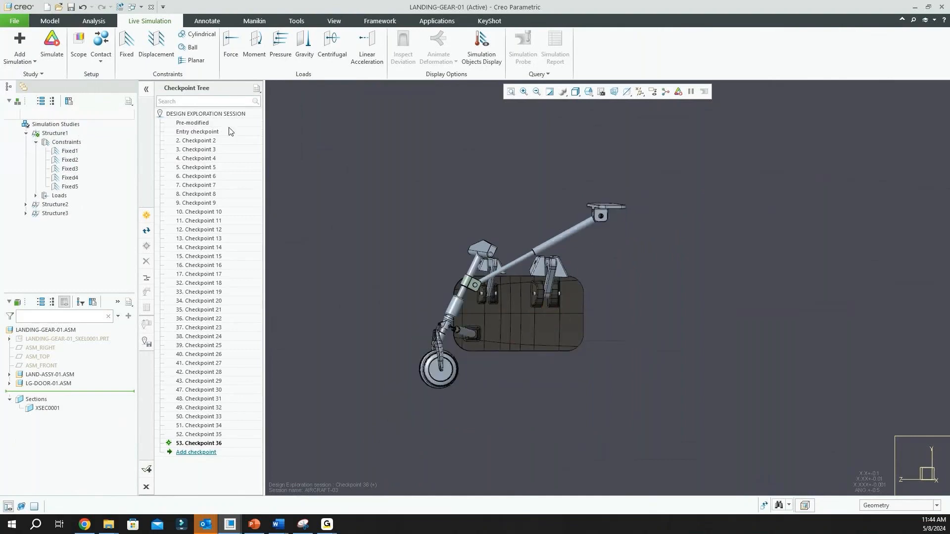
Open the Force1 load of the Structure1 study for editing, enter its magnitude and accept the load definition
click(36, 196)
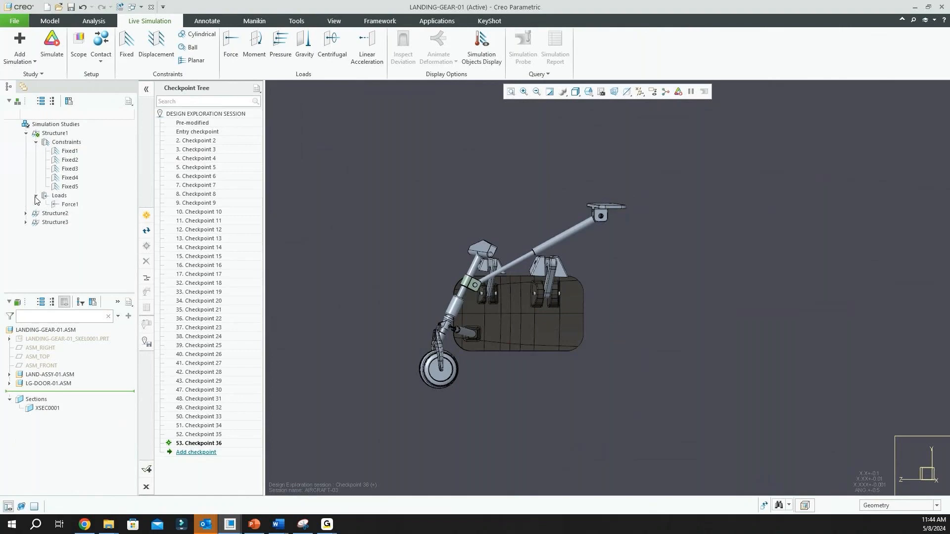
click(69, 204)
click(75, 163)
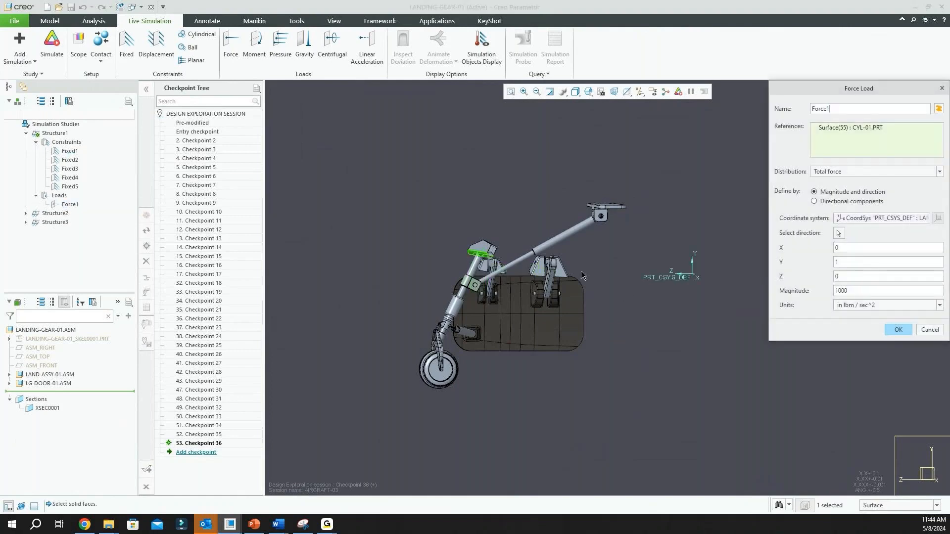
double_click(853, 290)
text(1)
click(905, 330)
scroll(518, 377, down, 2)
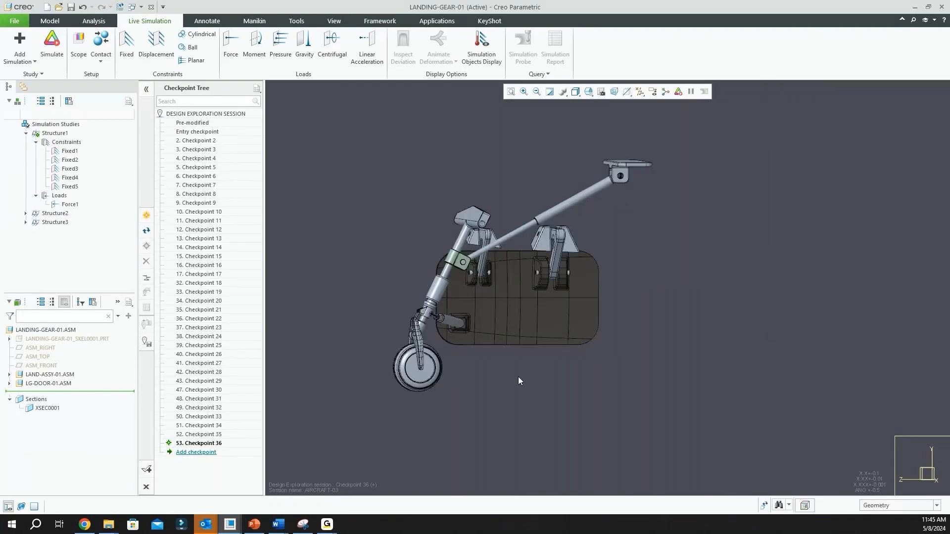
Run the live simulation of the Structure1 study and examine the Von Mises stress distribution on the landing gear
middle_drag(518, 376, 517, 375)
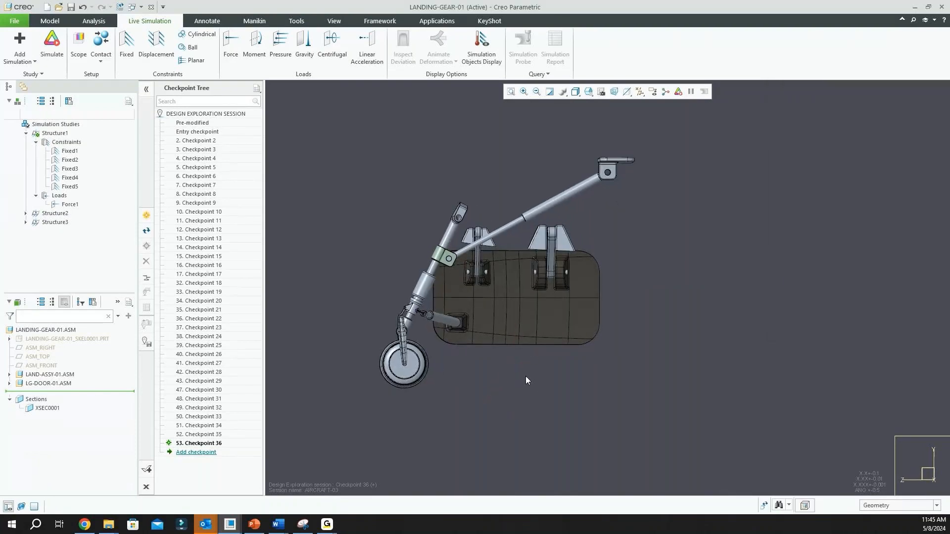
click(51, 45)
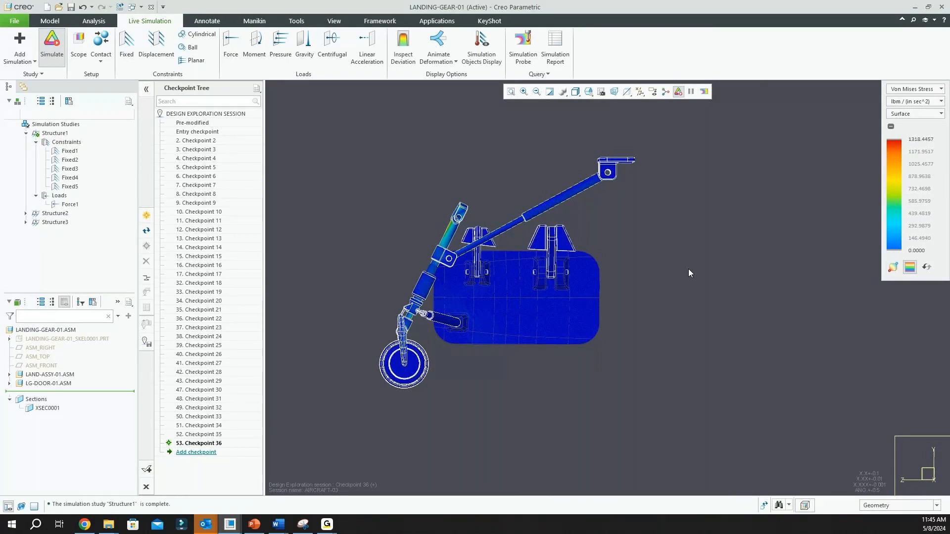
scroll(417, 226, up, 2)
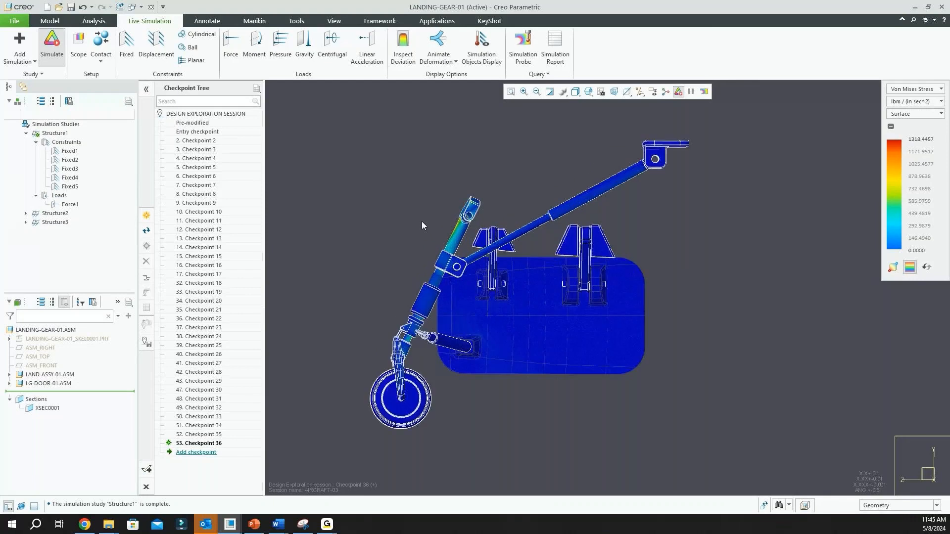
middle_drag(421, 226, 425, 221)
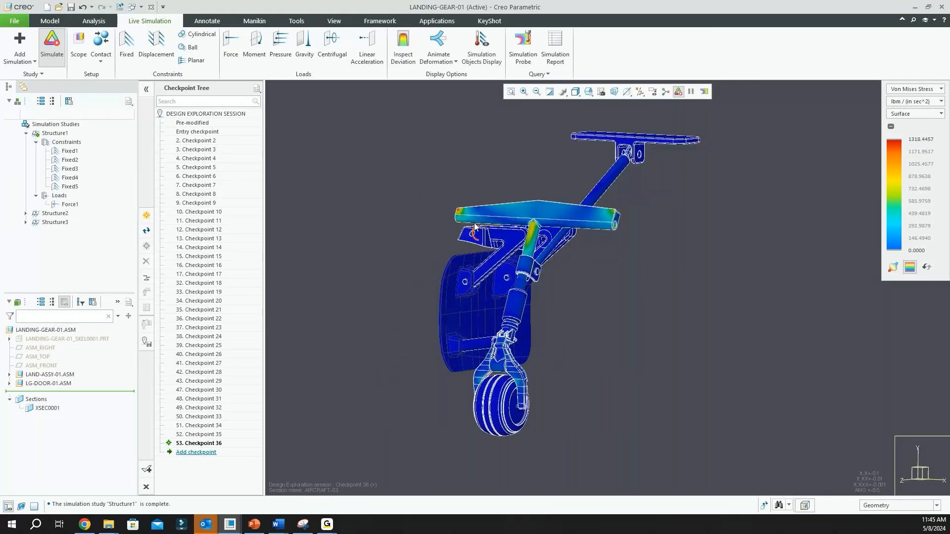
scroll(475, 227, down, 3)
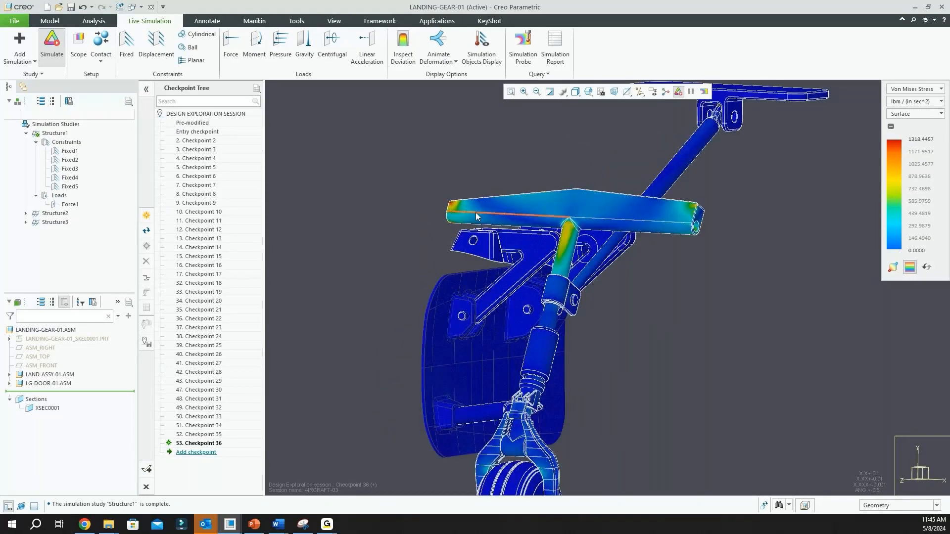
scroll(458, 208, up, 4)
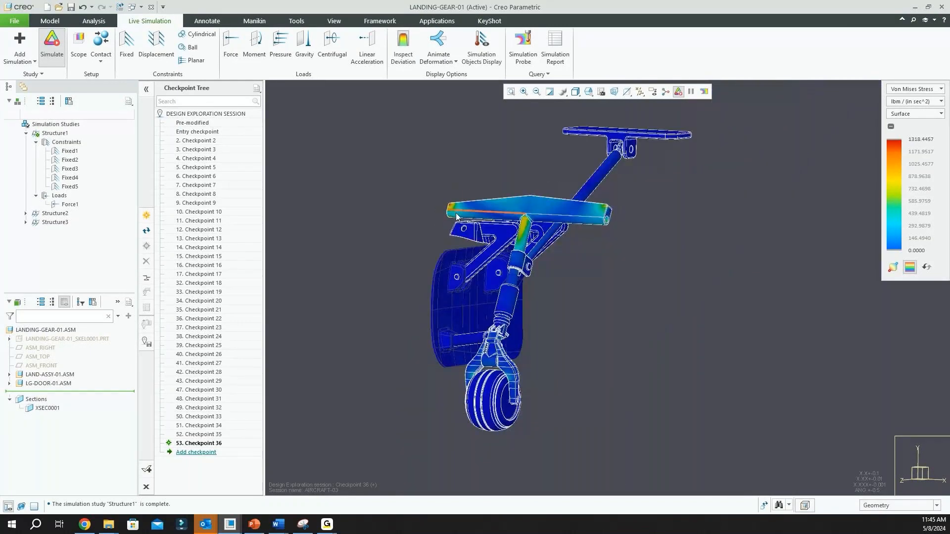
Display the minimum and maximum result locations on the model and examine the maximum-stress spot on the upper cross member
click(894, 268)
scroll(447, 207, up, 3)
middle_drag(447, 209, 441, 210)
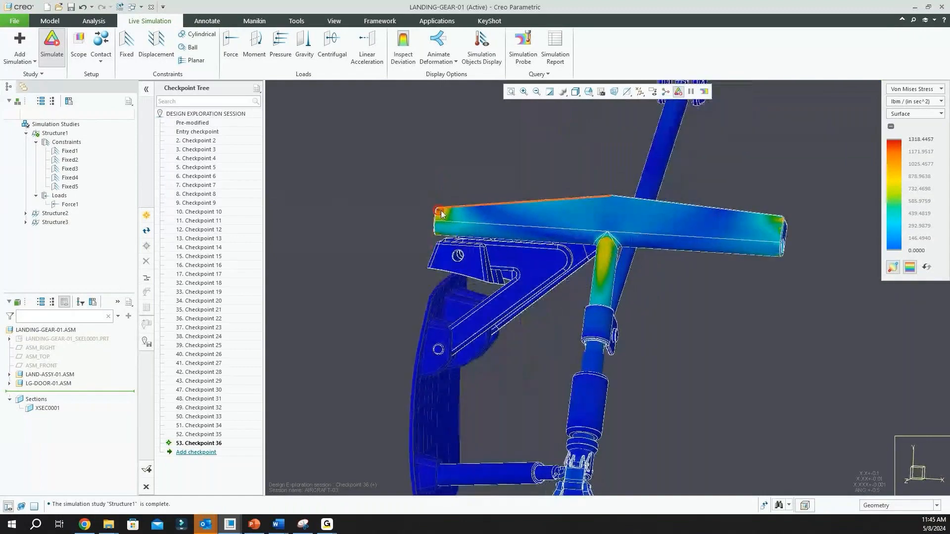
scroll(438, 212, up, 5)
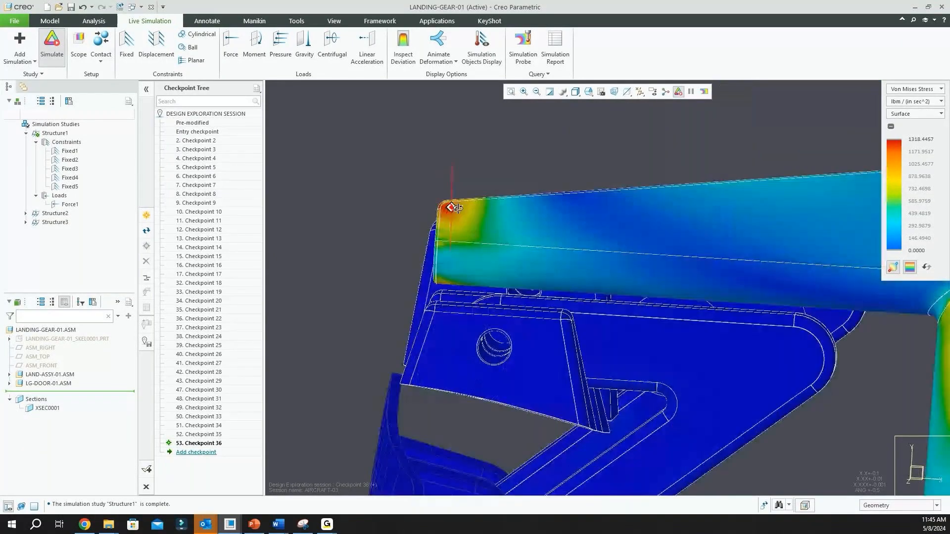
scroll(422, 264, down, 7)
scroll(547, 146, up, 1)
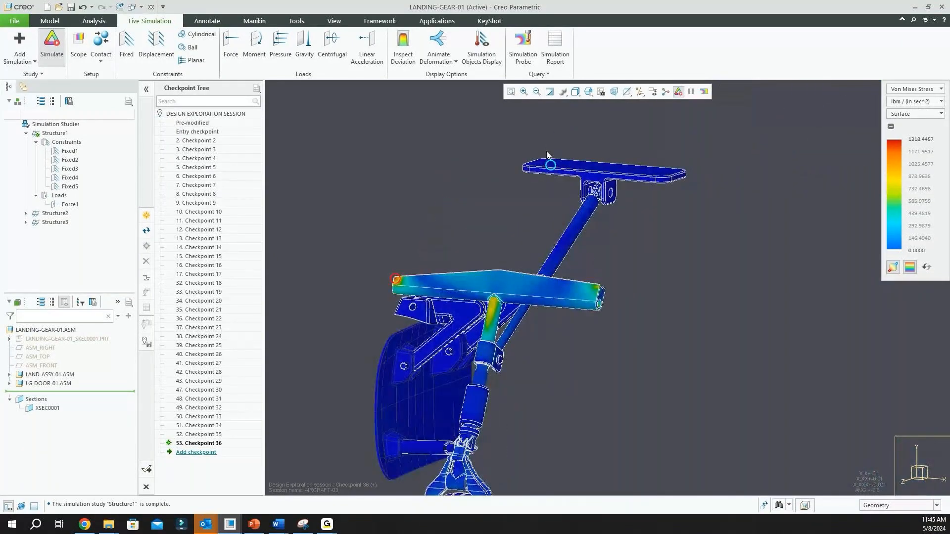
Inspect the marked minimum-stress location on the upper mounting plate and compare it with the maximum in a side view
scroll(362, 393, down, 1)
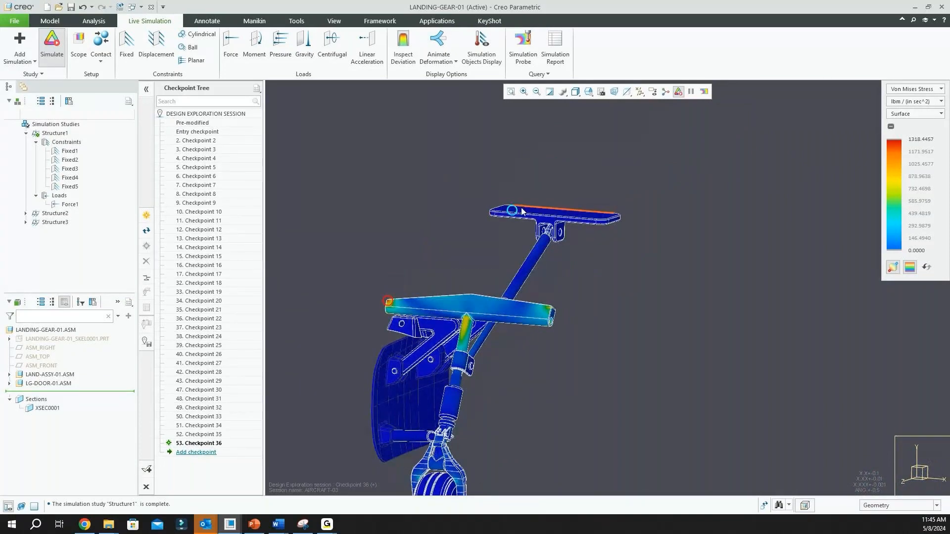
scroll(520, 212, up, 1)
scroll(558, 205, down, 2)
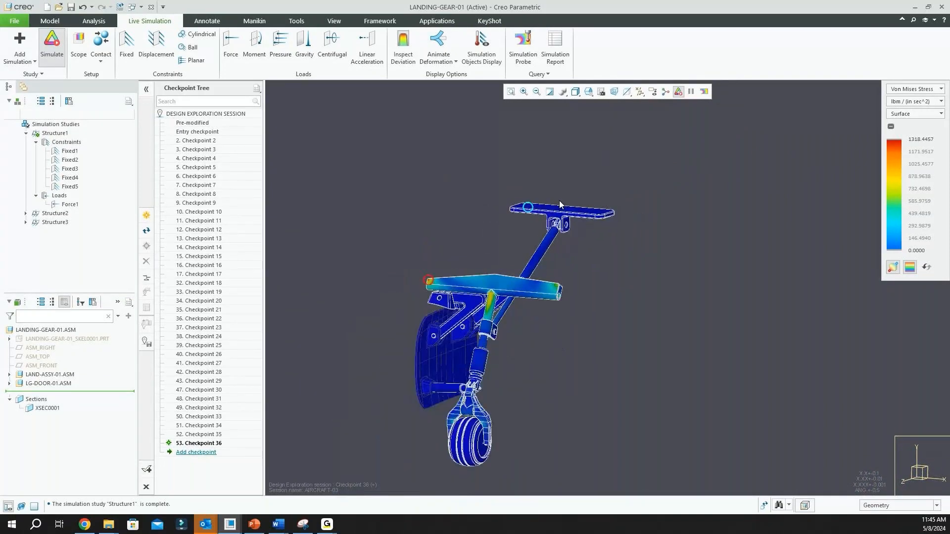
middle_drag(559, 205, 545, 283)
scroll(545, 282, up, 5)
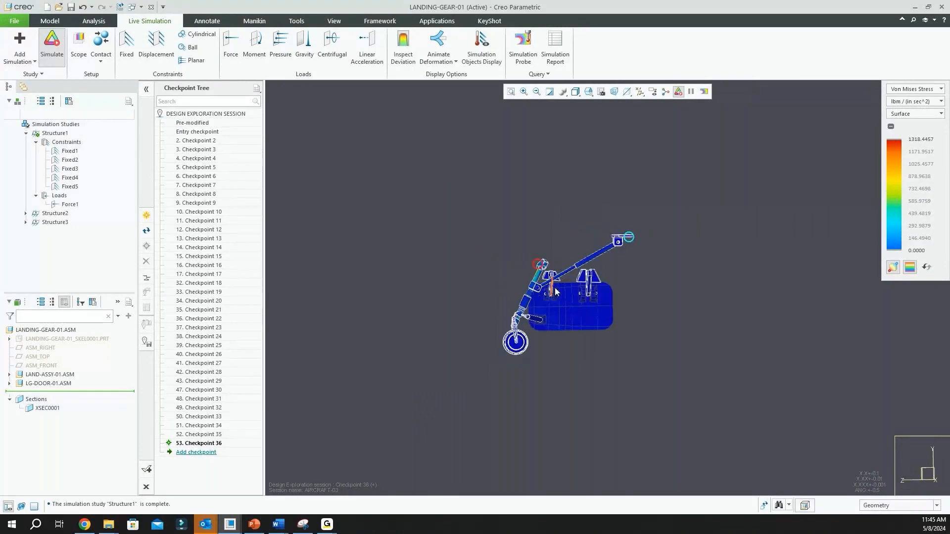
middle_drag(539, 295, 532, 292)
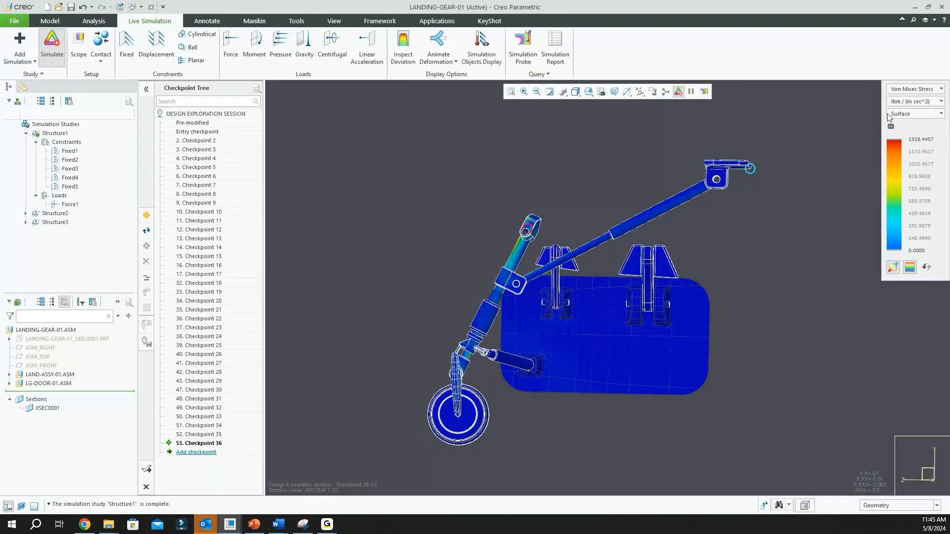
Switch the displayed result type to Deformation and examine its distribution over the landing gear
click(941, 89)
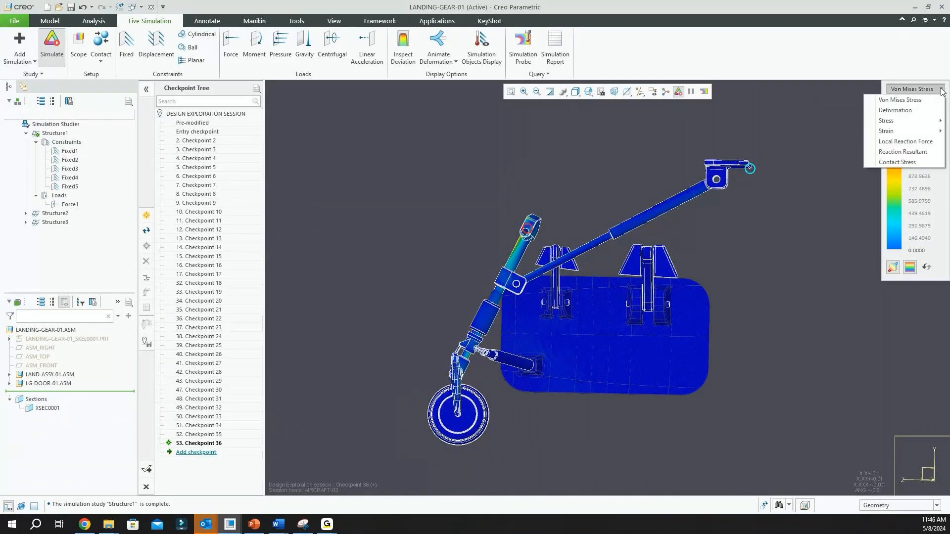
click(901, 110)
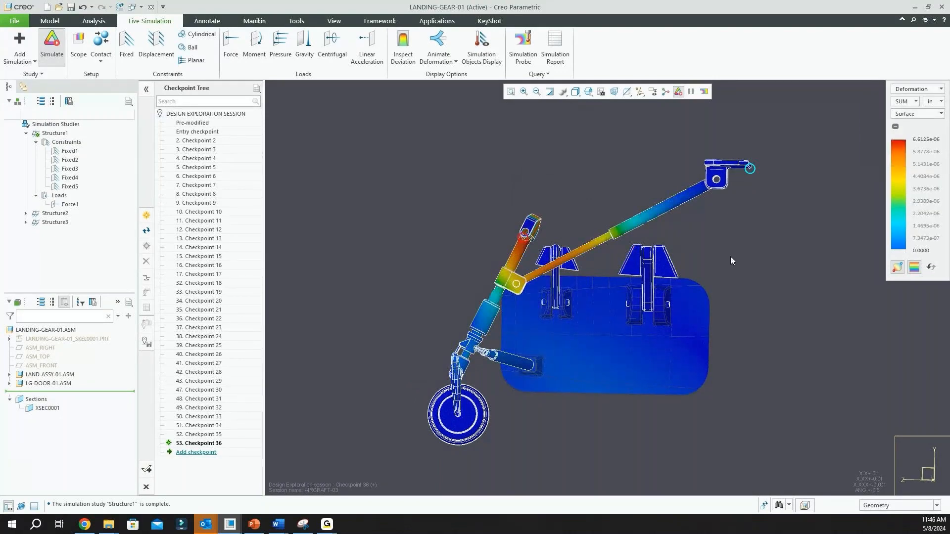
middle_drag(713, 255, 639, 260)
scroll(466, 267, up, 2)
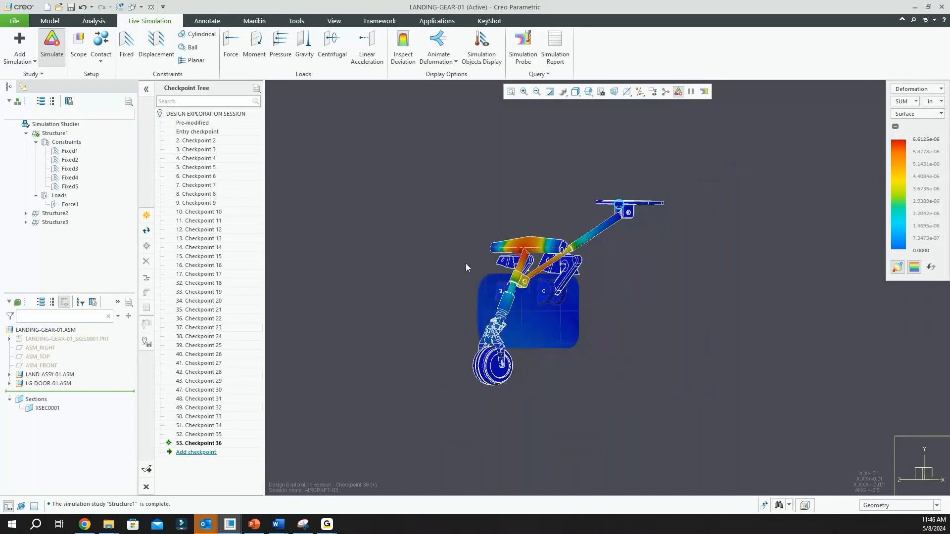
middle_drag(475, 265, 570, 289)
scroll(630, 272, down, 2)
scroll(570, 287, up, 3)
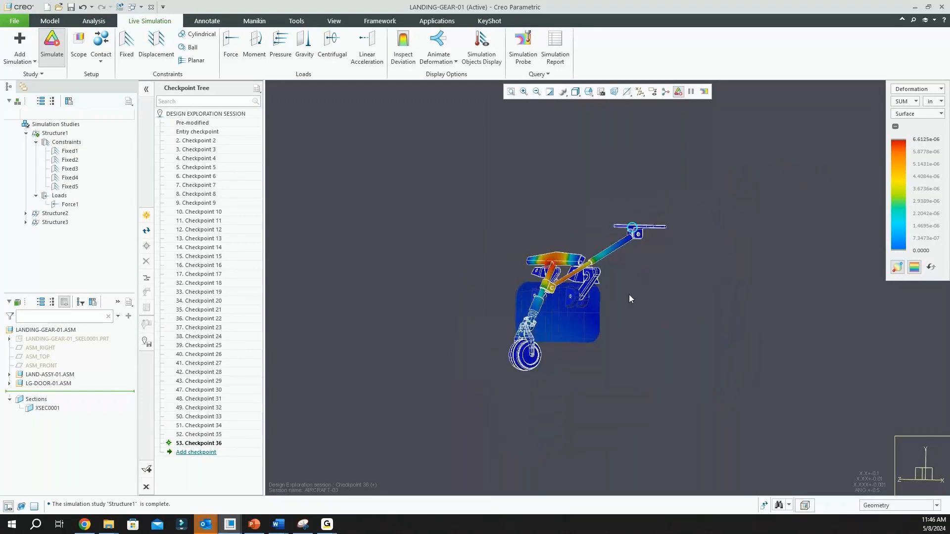
scroll(627, 295, down, 2)
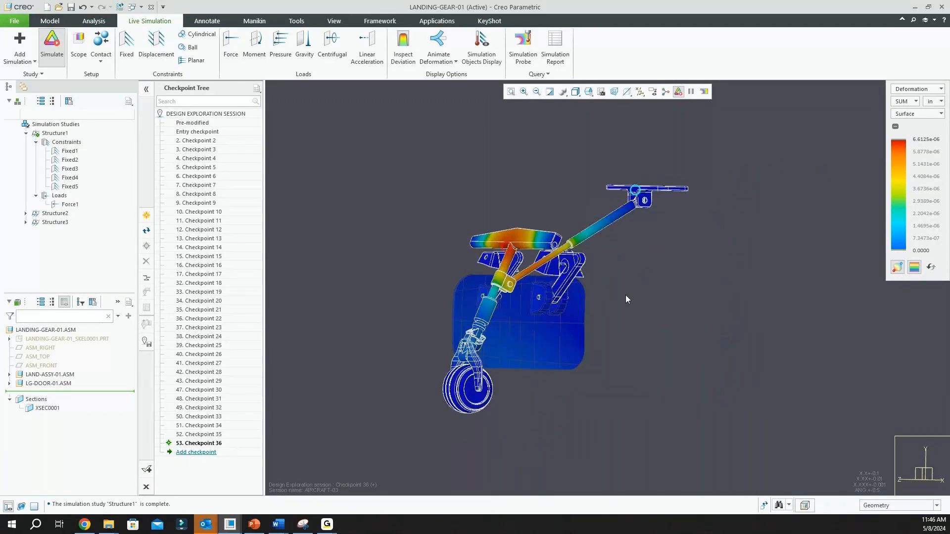
Animate the landing gear's deformation, stop the animation and inspect the static result
click(448, 60)
click(490, 74)
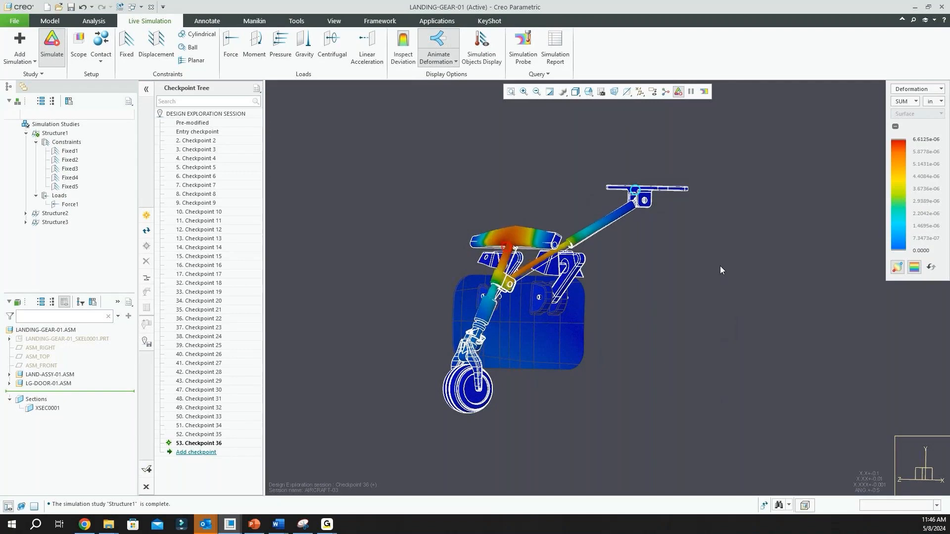
click(439, 39)
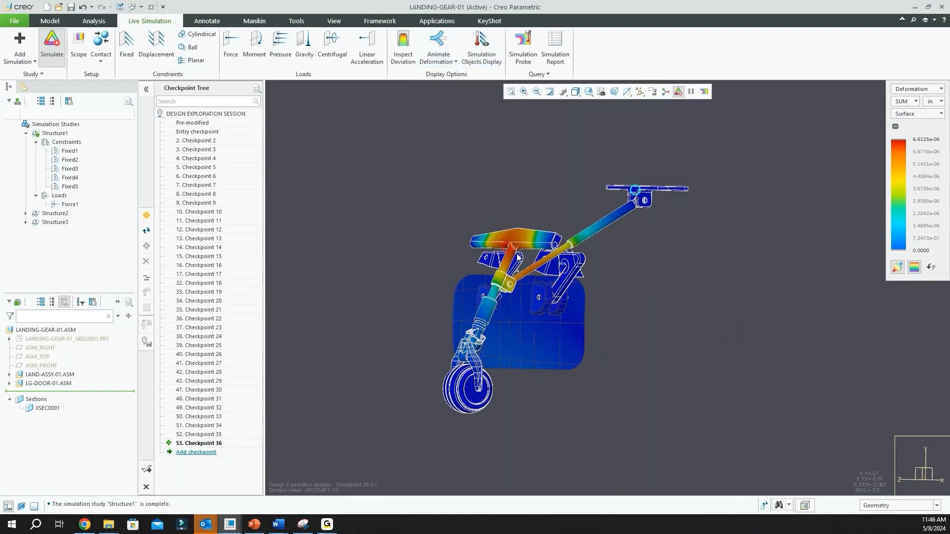
scroll(518, 258, down, 1)
scroll(534, 271, up, 1)
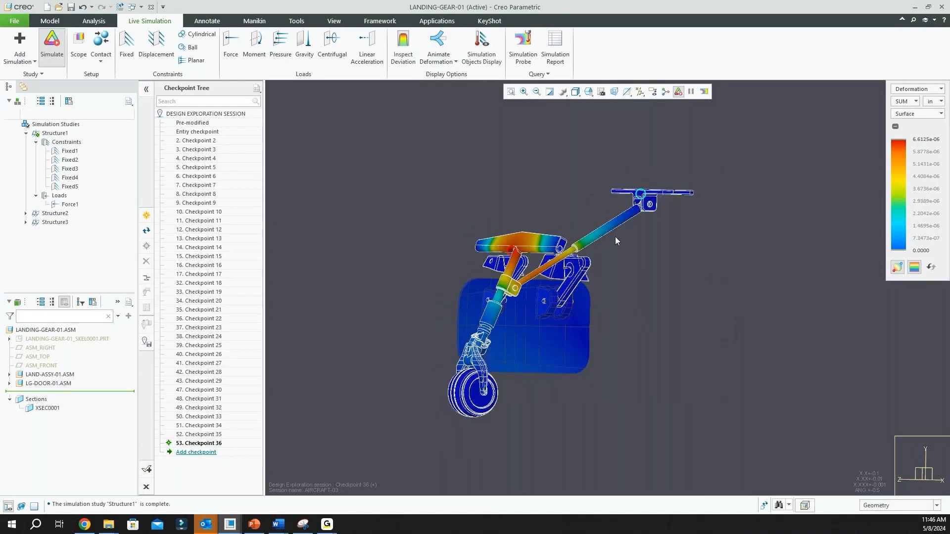
Set the upper limit of the deformation legend to 1 and examine the recoloured landing gear
double_click(927, 139)
text(1)
key(Return)
scroll(725, 259, down, 2)
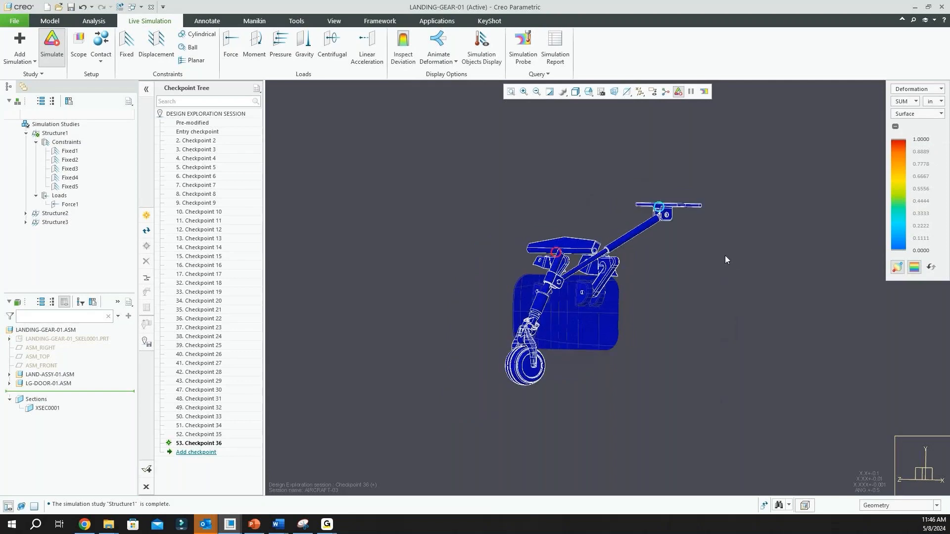
scroll(630, 297, up, 3)
mouse_move(653, 290)
middle_down()
mouse_move(620, 291)
mouse_move(643, 290)
mouse_move(621, 290)
mouse_move(632, 295)
middle_up()
Switch the displayed result to Von Mises Stress and back to Deformation to reset the legend range
click(942, 90)
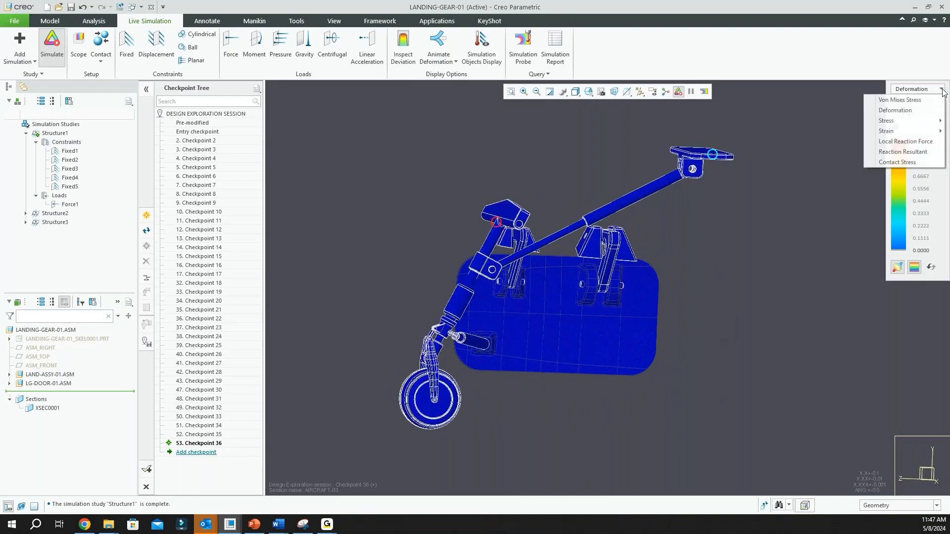
click(928, 100)
click(941, 89)
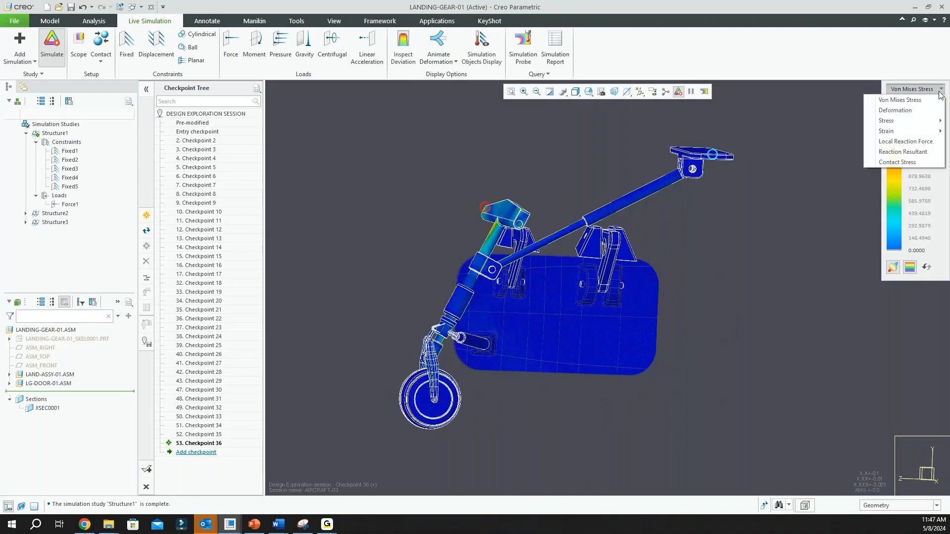
click(914, 112)
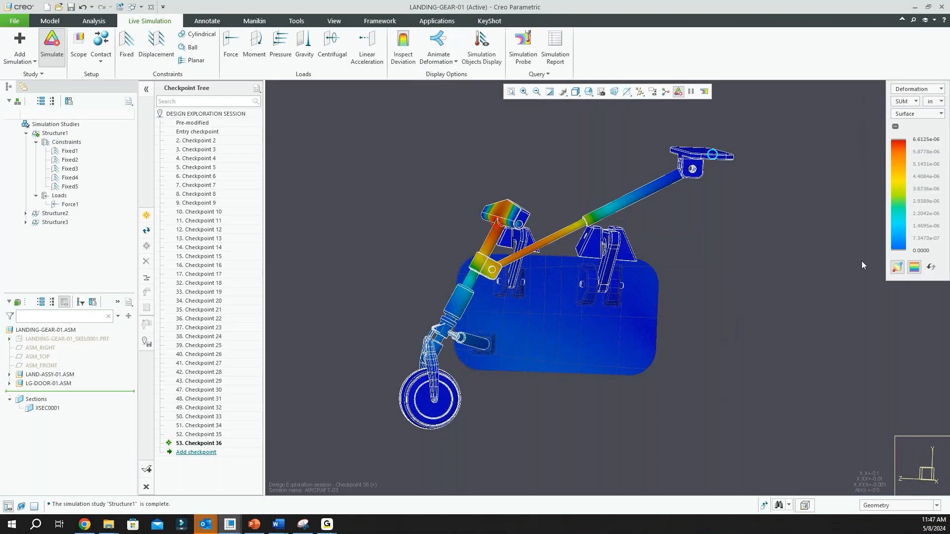
middle_drag(746, 173, 792, 179)
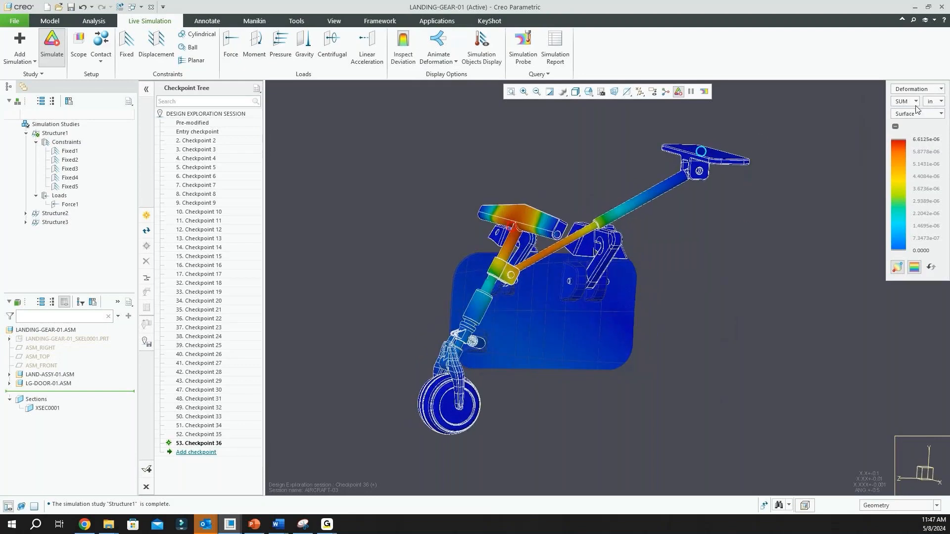
Display the Von Mises Stress result again and examine the peak-stress area at the end of the upper cross member
click(941, 90)
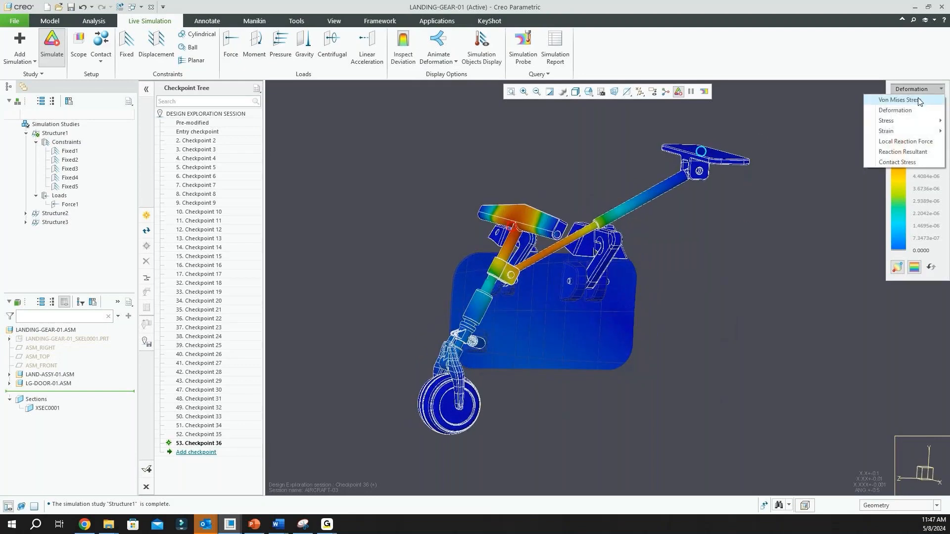
click(898, 100)
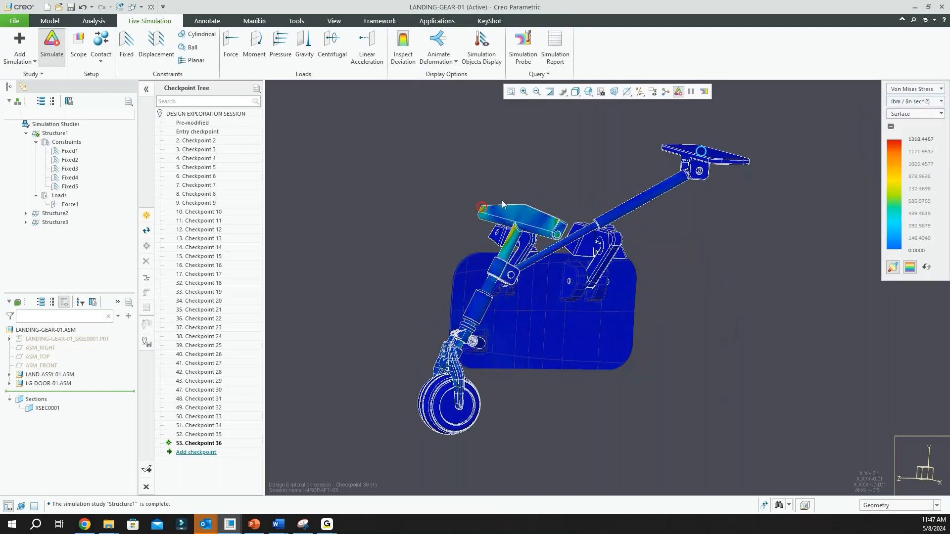
scroll(499, 201, down, 3)
mouse_move(498, 202)
middle_down()
mouse_move(527, 206)
mouse_move(549, 226)
middle_up()
scroll(531, 209, down, 2)
scroll(534, 226, down, 6)
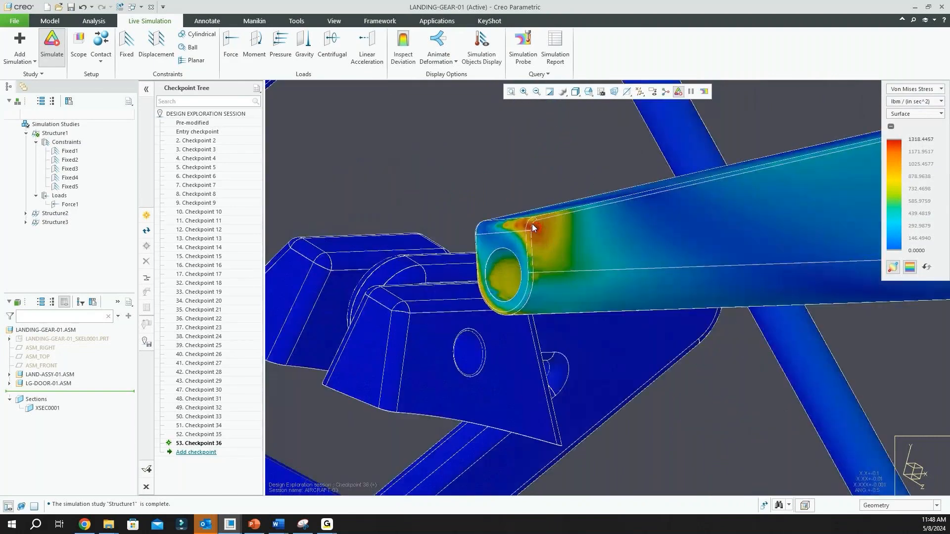
scroll(534, 225, down, 1)
Probe the Von Mises stress at a point on the cross member's peak-stress area, then close the probe
click(523, 45)
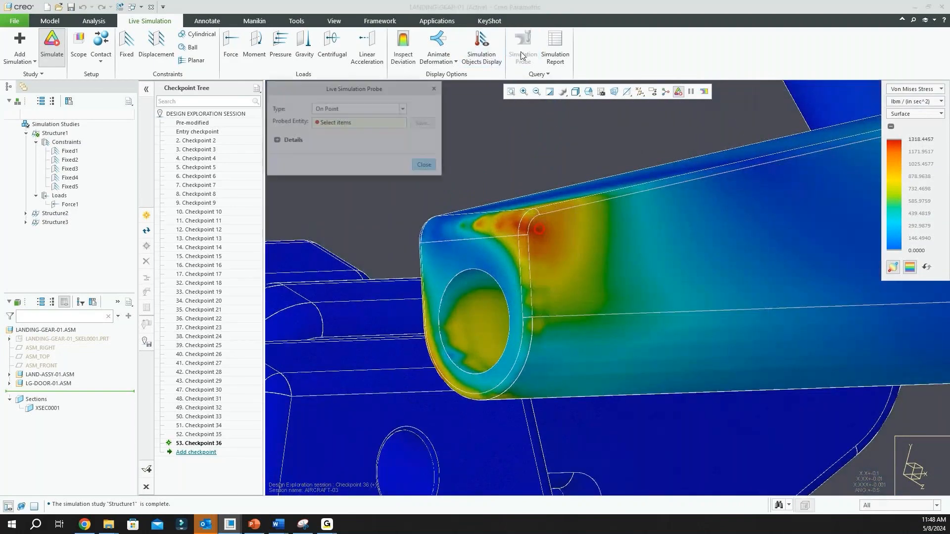
scroll(540, 228, down, 1)
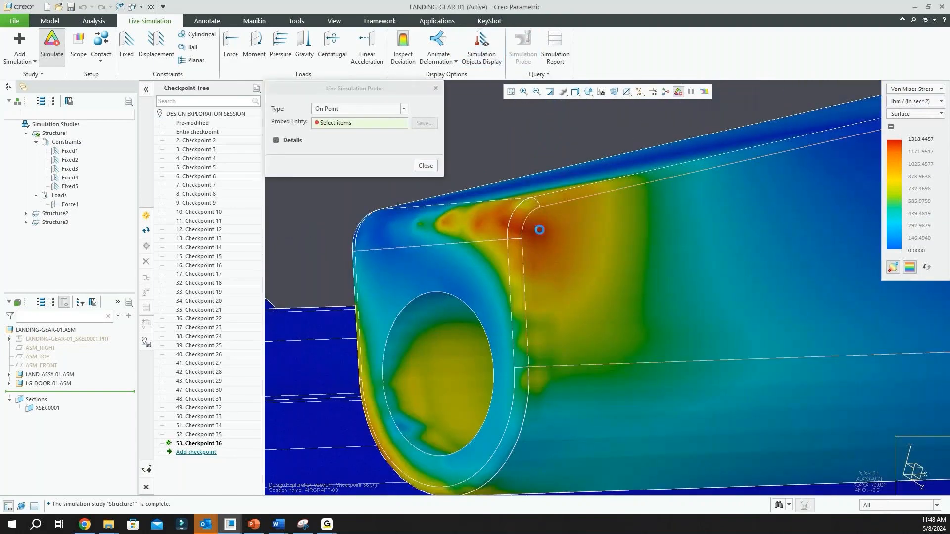
click(540, 229)
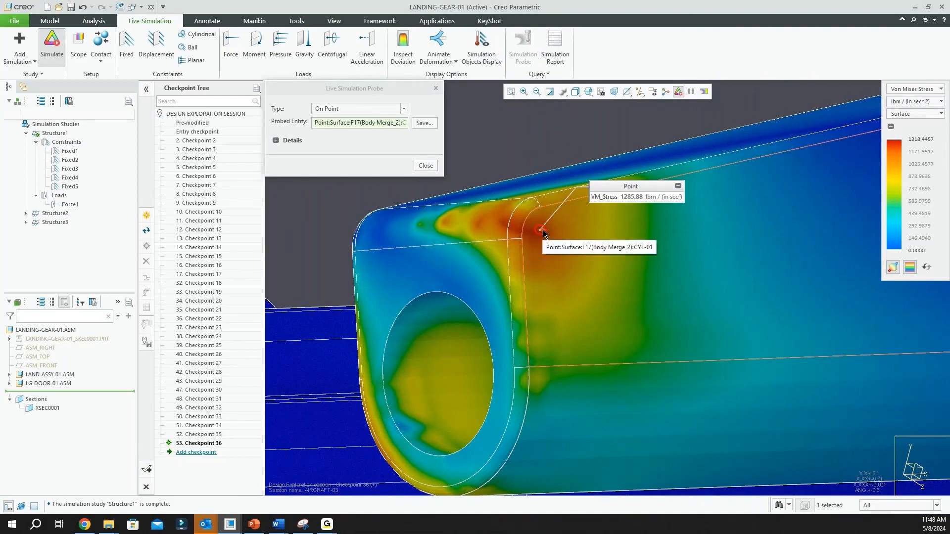
scroll(539, 232, up, 2)
scroll(539, 232, up, 4)
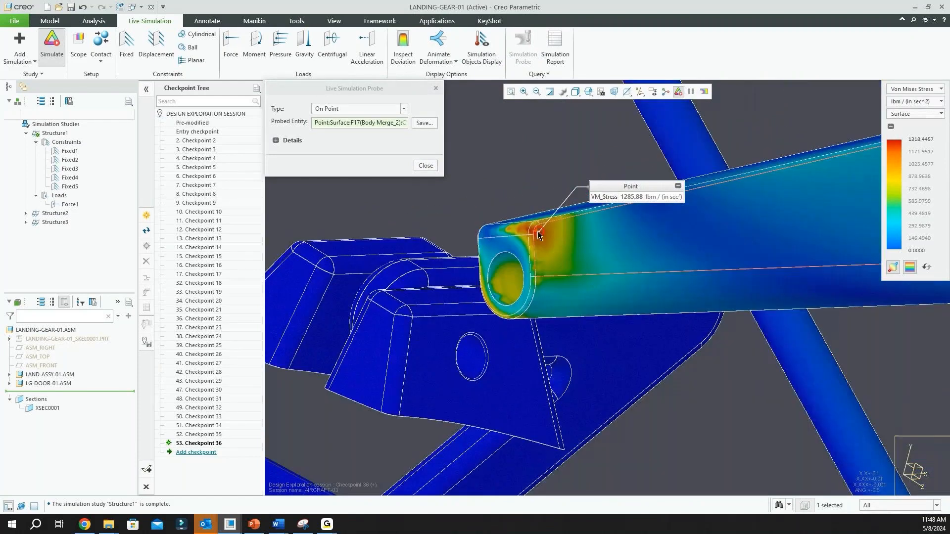
click(428, 167)
scroll(476, 189, up, 4)
scroll(480, 193, down, 4)
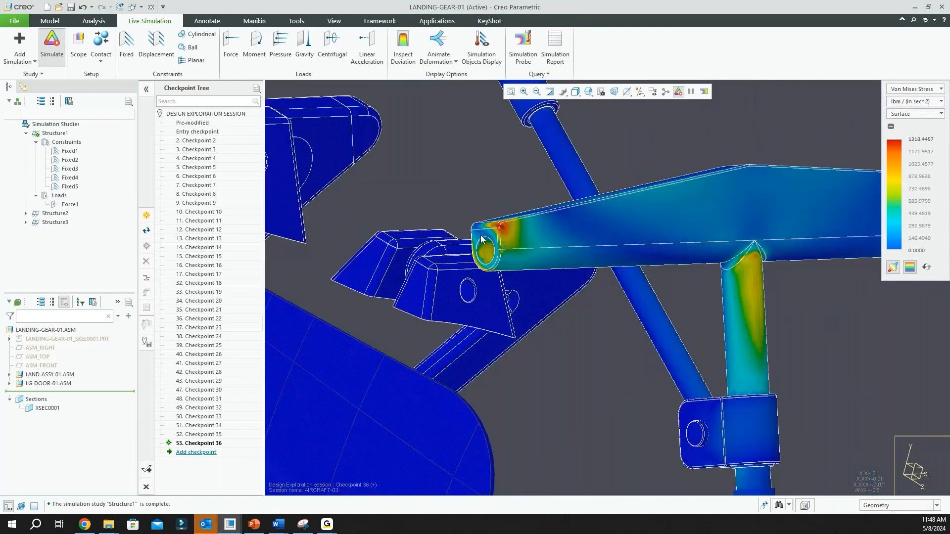
Display the editable dimensions of Section 1 in Extrude 3 of the upper cross member CYL-01's LOCAL_GROUP
scroll(490, 228, up, 3)
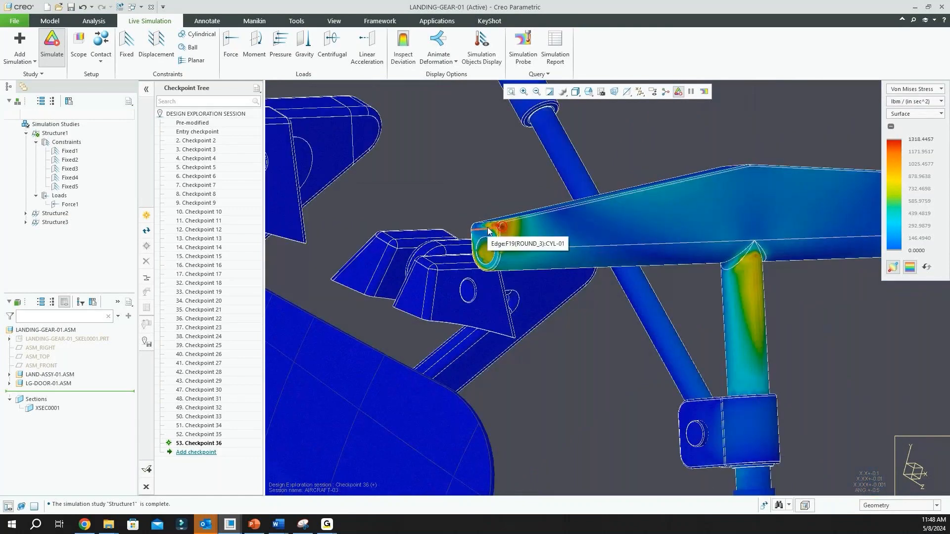
scroll(496, 232, down, 2)
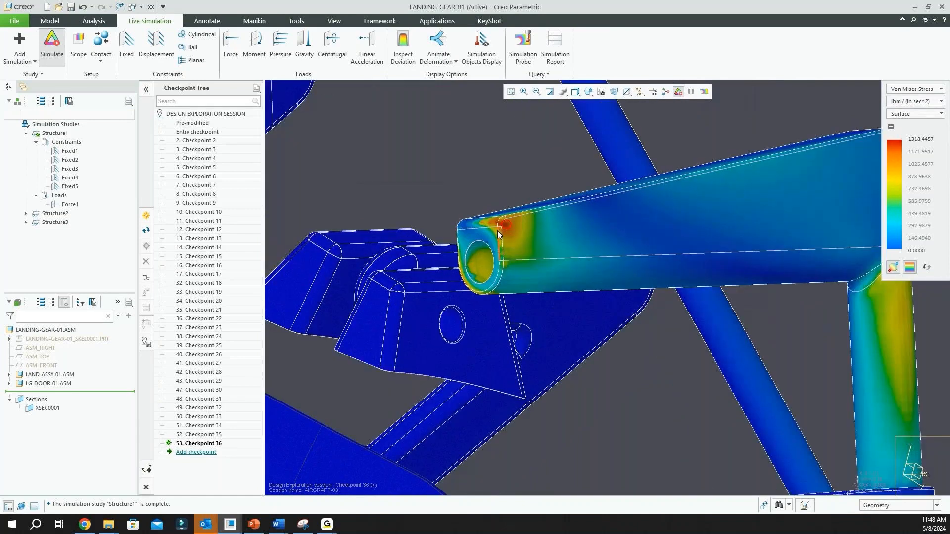
scroll(497, 231, up, 3)
scroll(497, 232, down, 2)
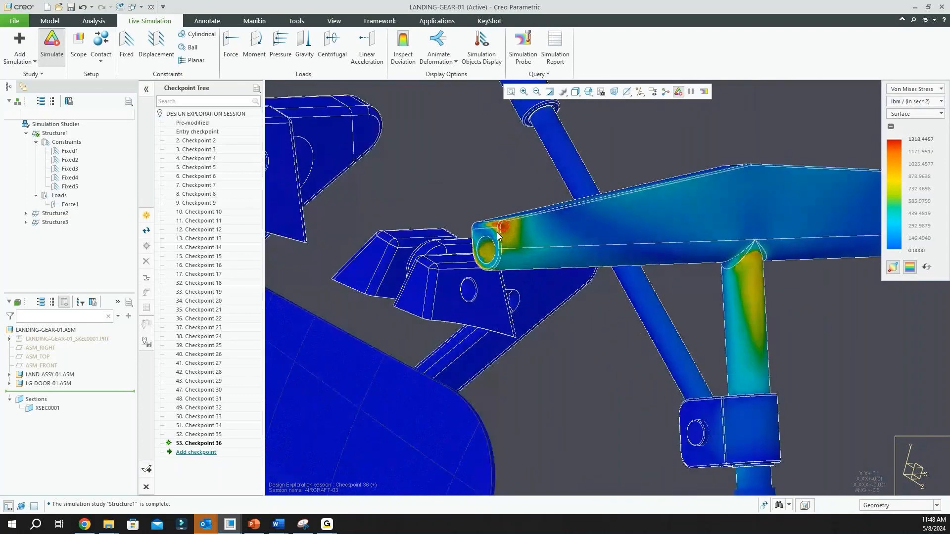
scroll(497, 233, down, 3)
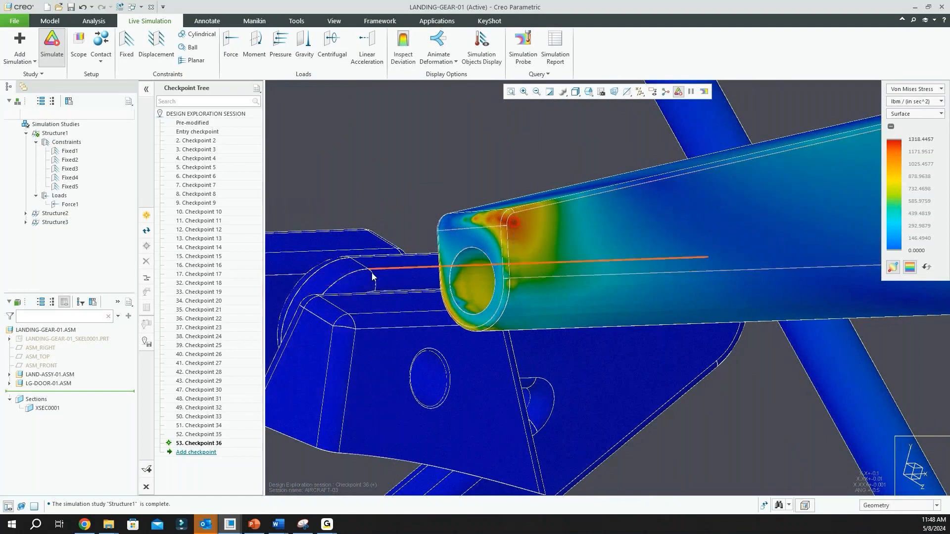
click(591, 223)
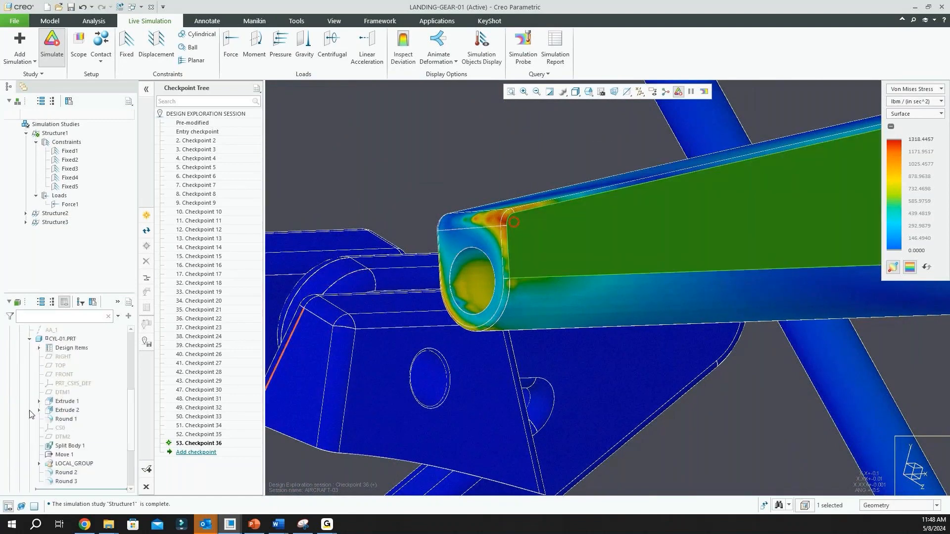
click(40, 465)
click(49, 462)
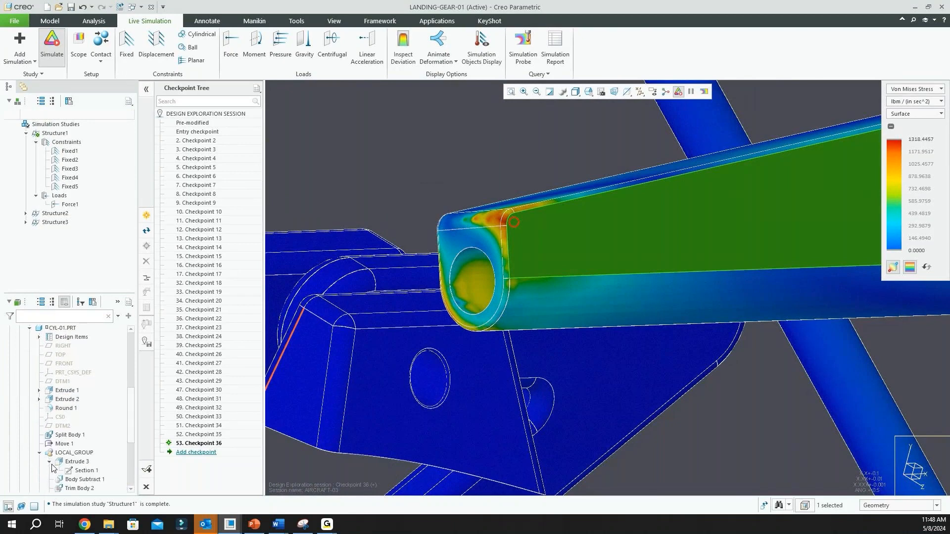
double_click(79, 470)
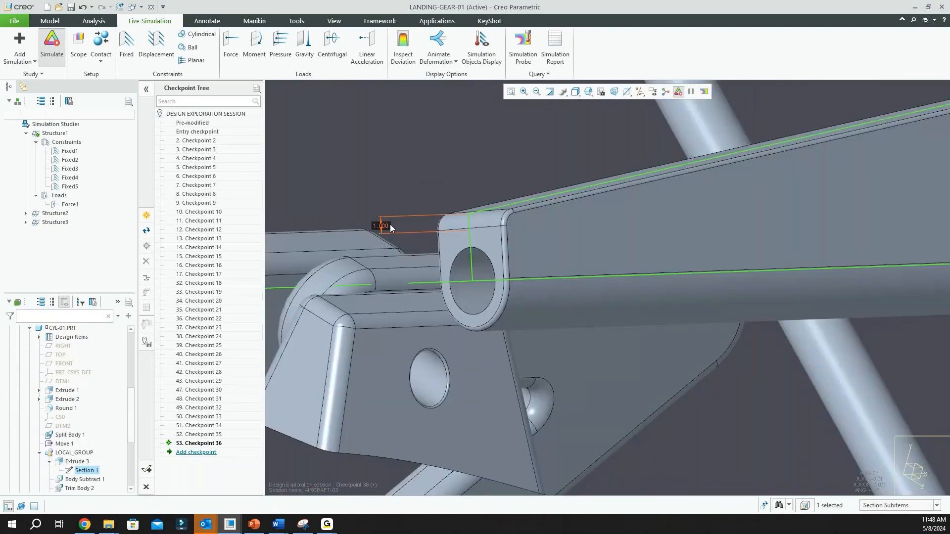
Set the section's small height dimension at the cross member's high-stress end, above the pin hole, to 5
scroll(418, 290, down, 5)
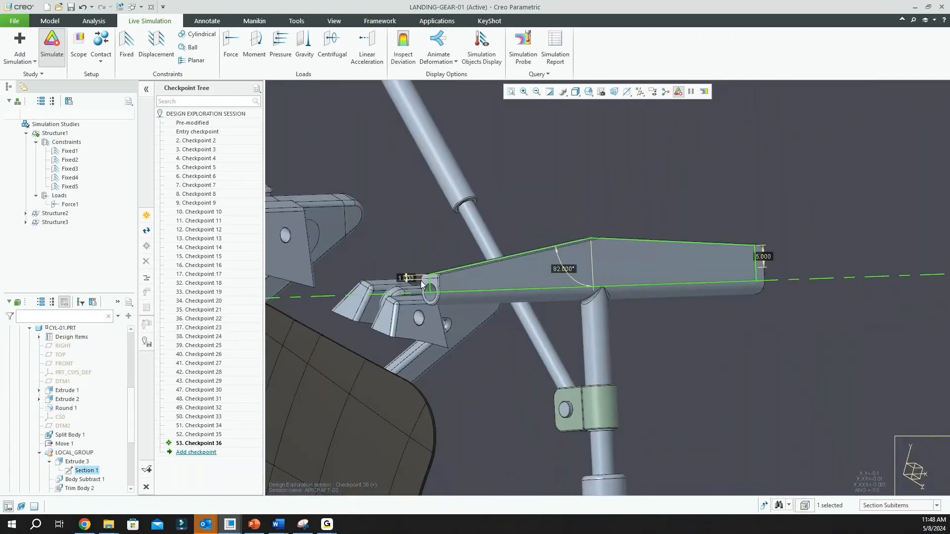
scroll(416, 280, up, 3)
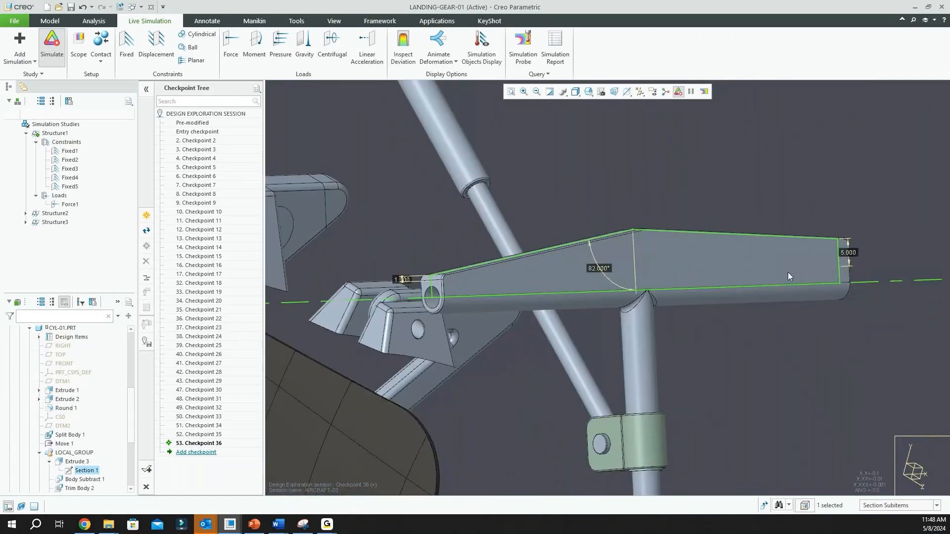
scroll(404, 280, up, 3)
double_click(406, 280)
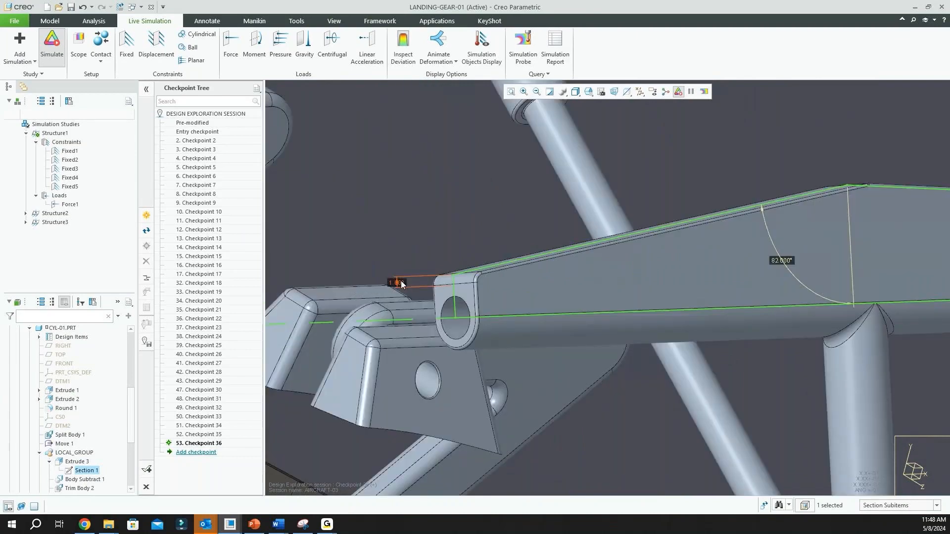
text(5)
key(Return)
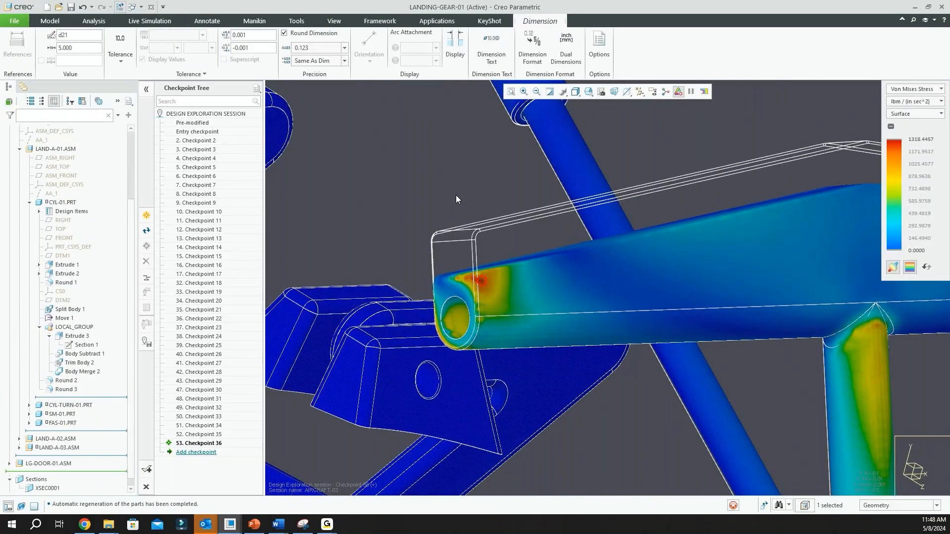
click(456, 195)
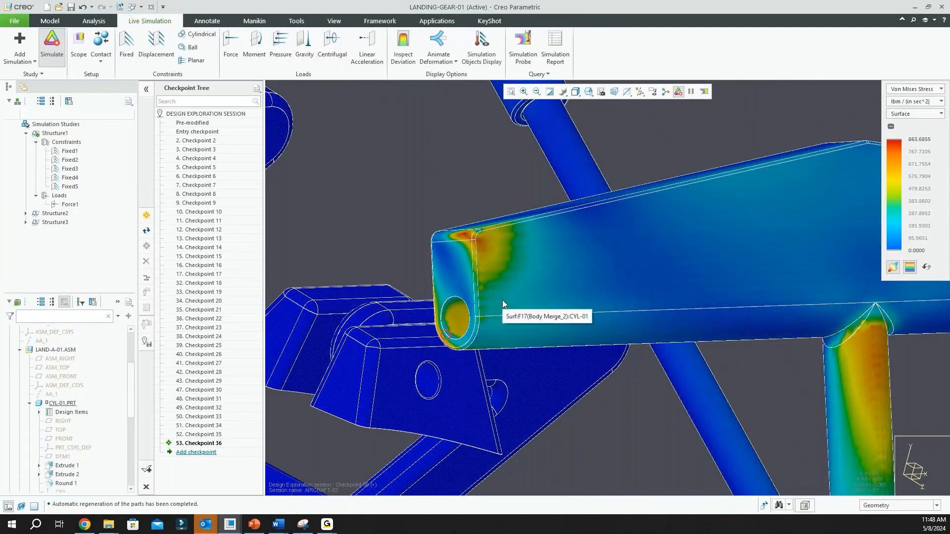
Examine the updated Von Mises stress on the modified cross member and the whole landing gear from several angles
scroll(502, 300, down, 3)
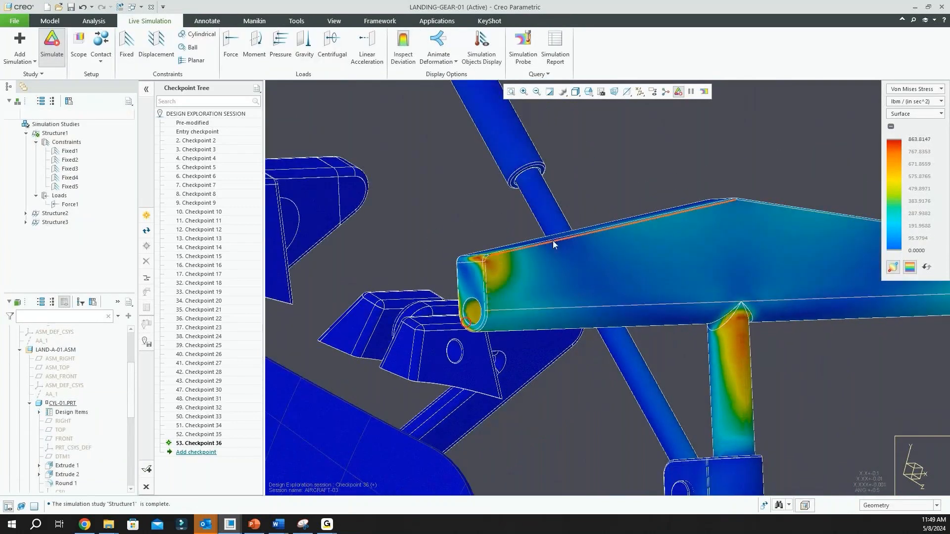
scroll(485, 252, up, 1)
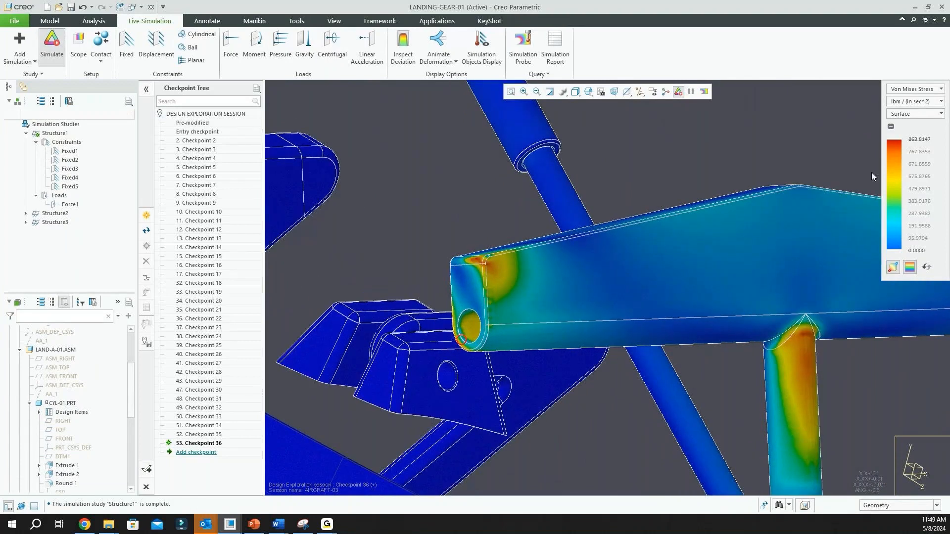
scroll(521, 241, down, 3)
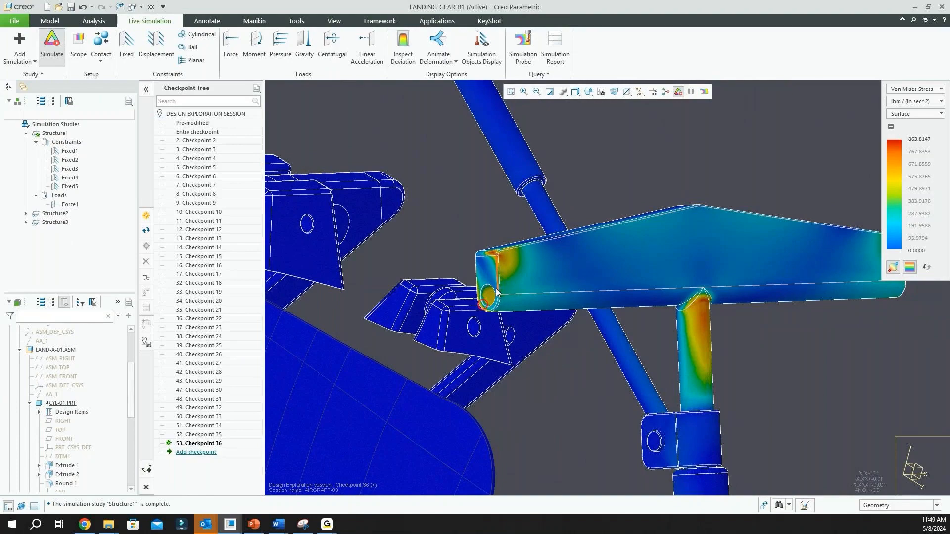
middle_drag(501, 289, 425, 379)
scroll(496, 258, up, 8)
scroll(497, 257, down, 8)
scroll(505, 201, down, 5)
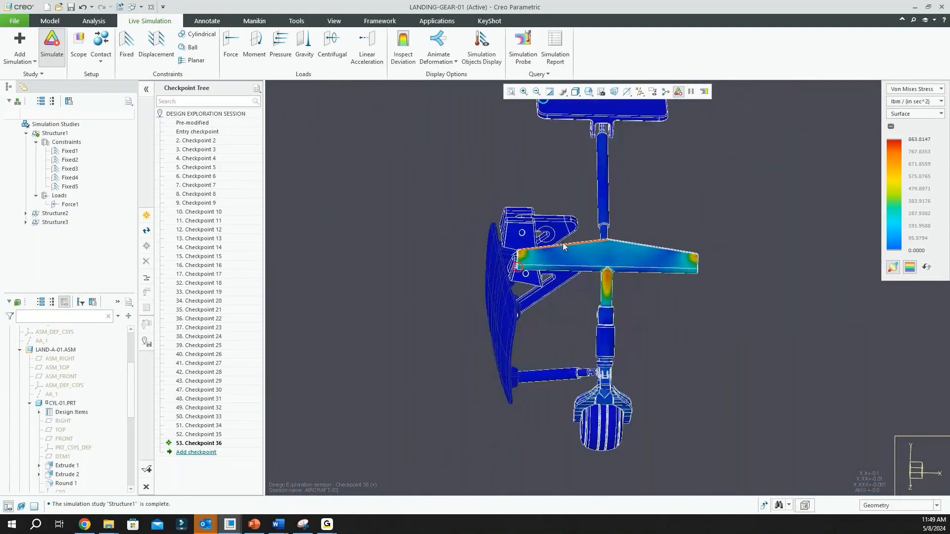
middle_drag(580, 249, 480, 262)
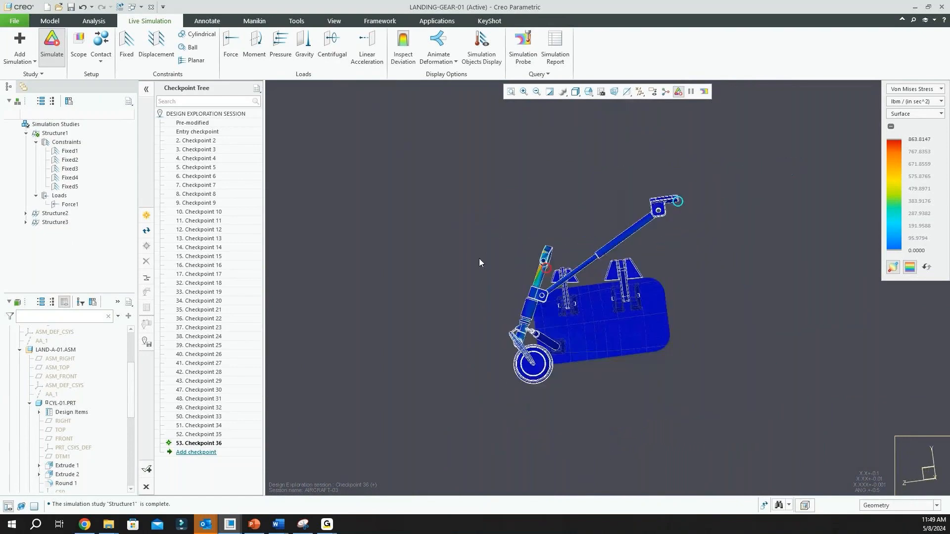
scroll(574, 284, up, 5)
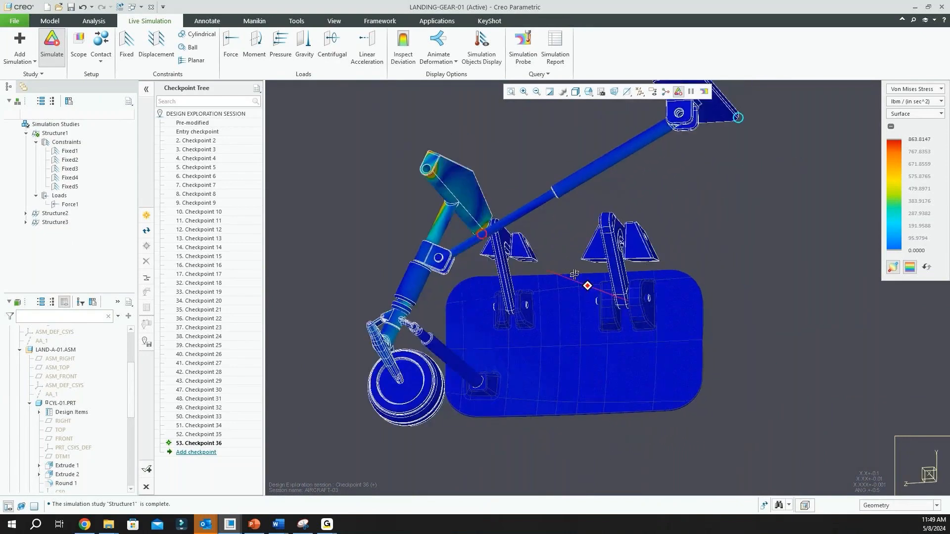
scroll(582, 285, down, 2)
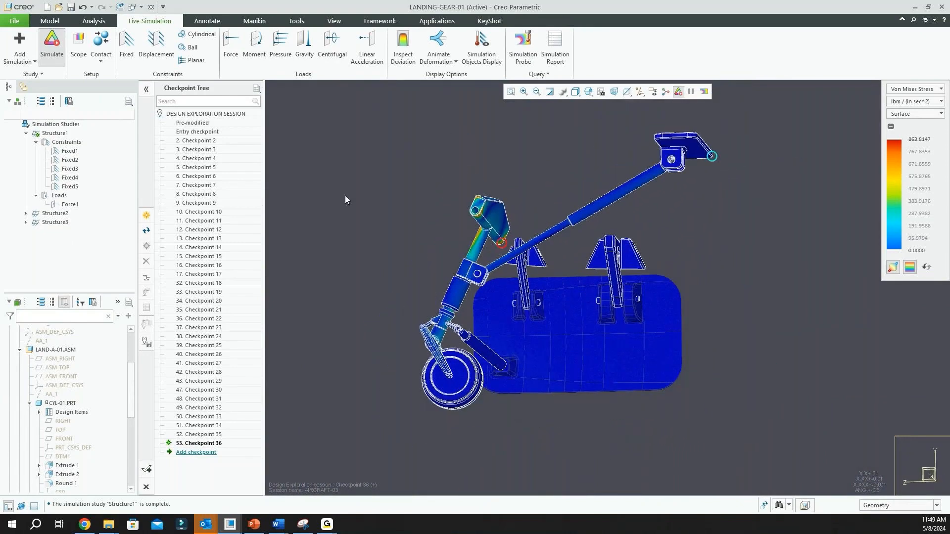
Review the simulation quality setting between Speed and Accuracy
click(42, 74)
click(49, 86)
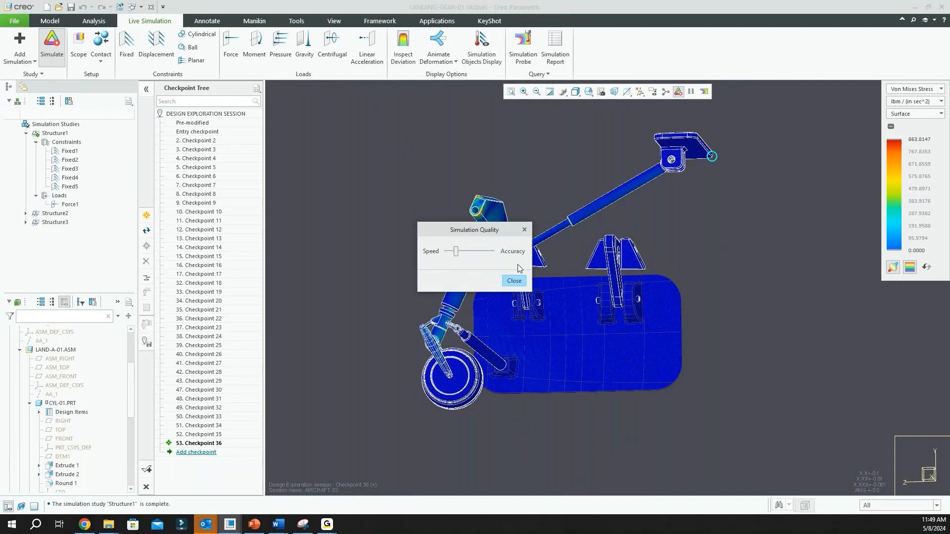
click(519, 281)
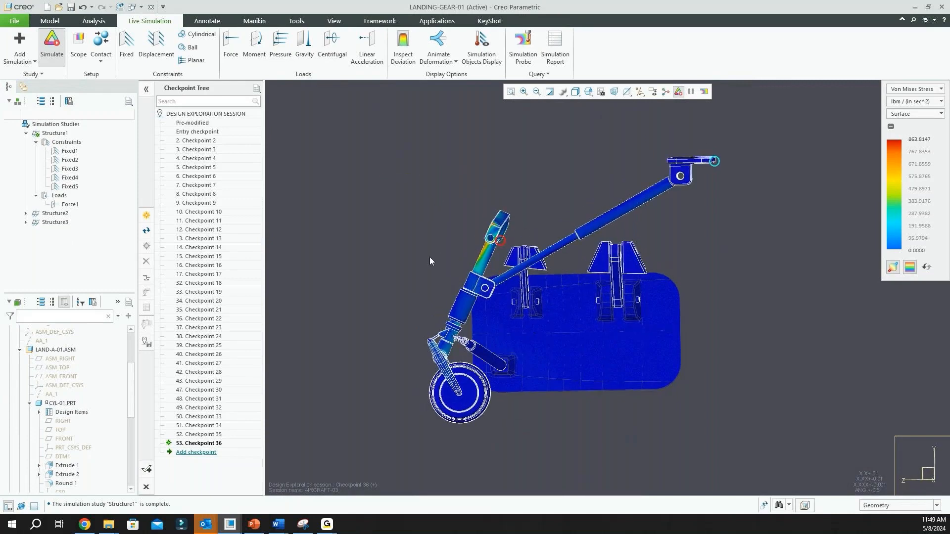
Review the reference surfaces of the Fixed1 constraint and highlight the locations of other fixed constraints, including Fixed2 and Fixed5
click(72, 152)
click(83, 110)
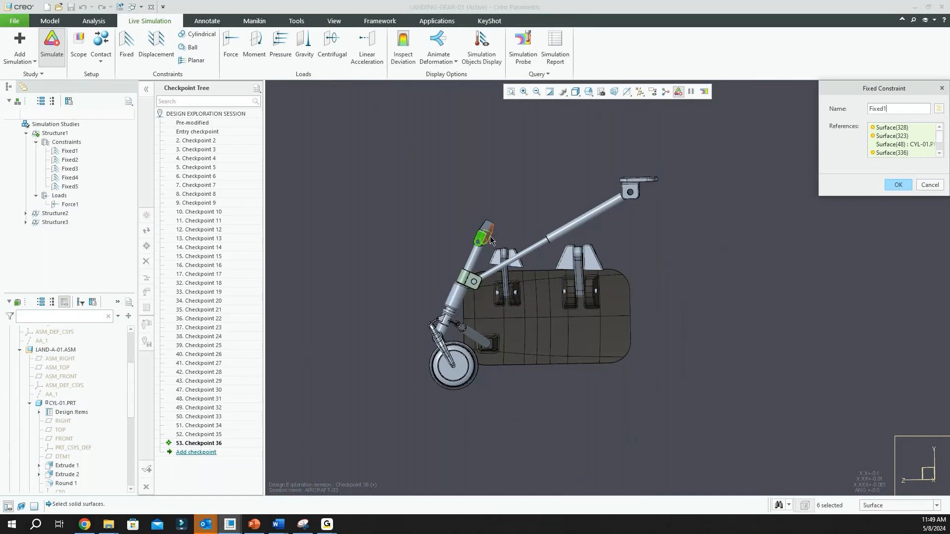
click(898, 185)
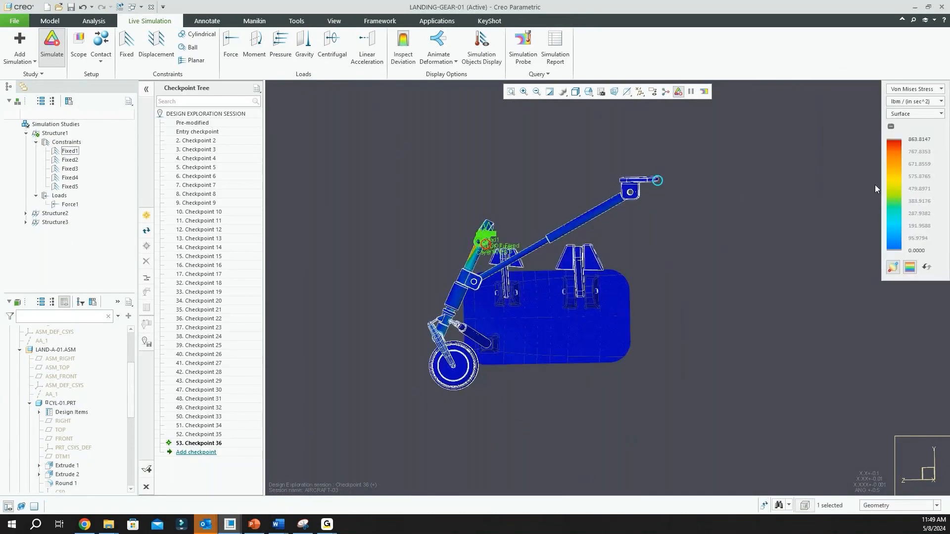
click(69, 169)
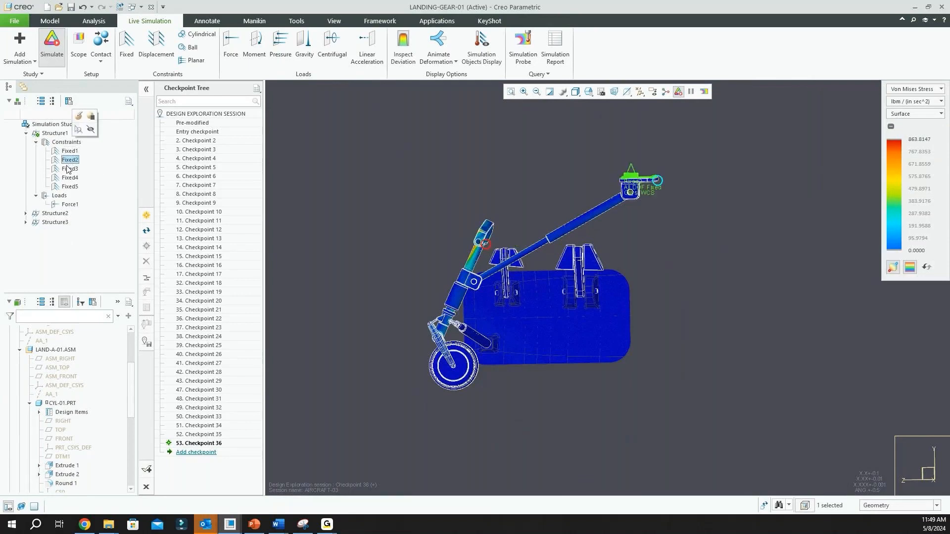
click(71, 187)
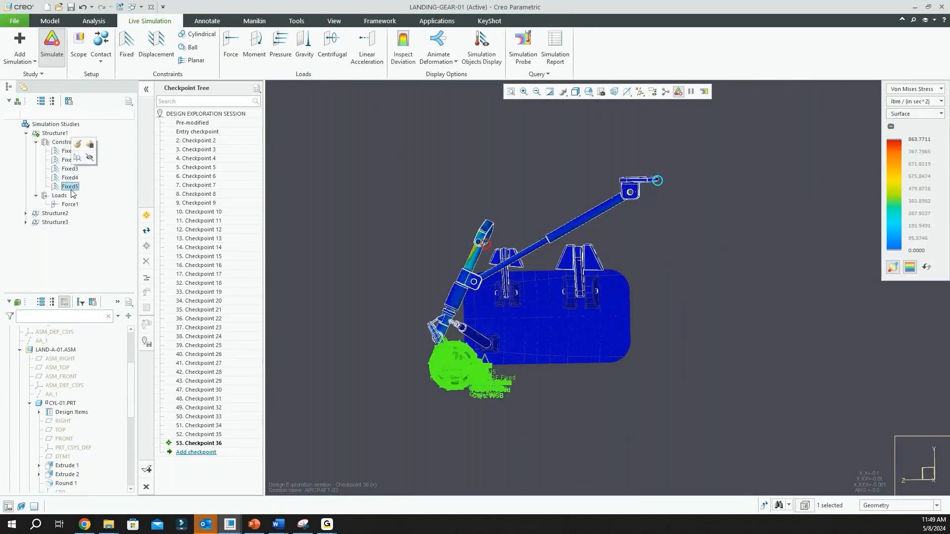
Inspect the Fixed4 constraint's two reference surfaces in the pin hole at the diagonal strut's upper end, then cancel its definition
click(69, 177)
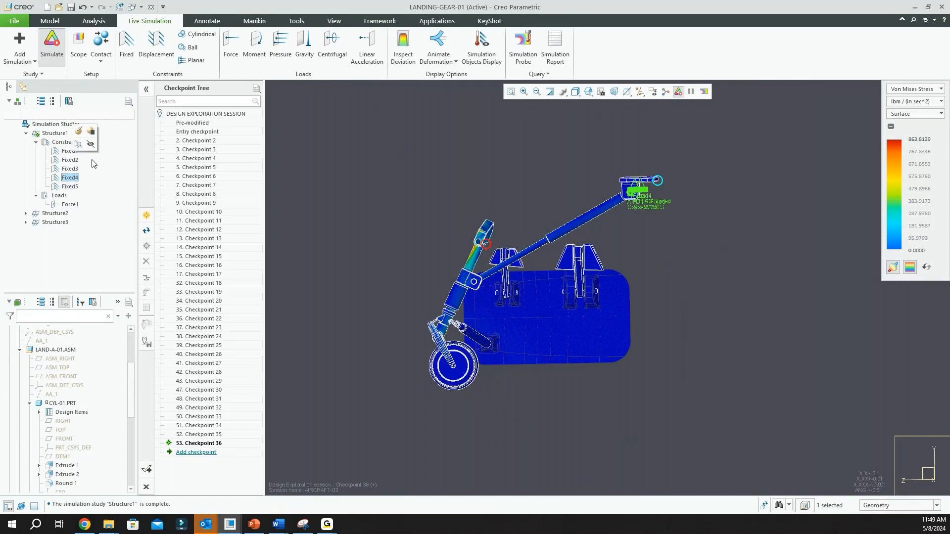
click(80, 131)
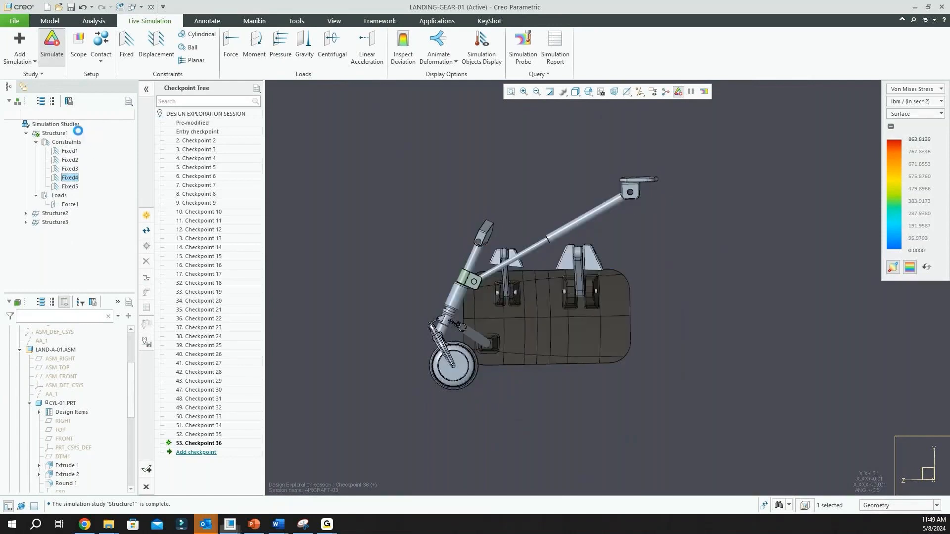
scroll(640, 198, down, 8)
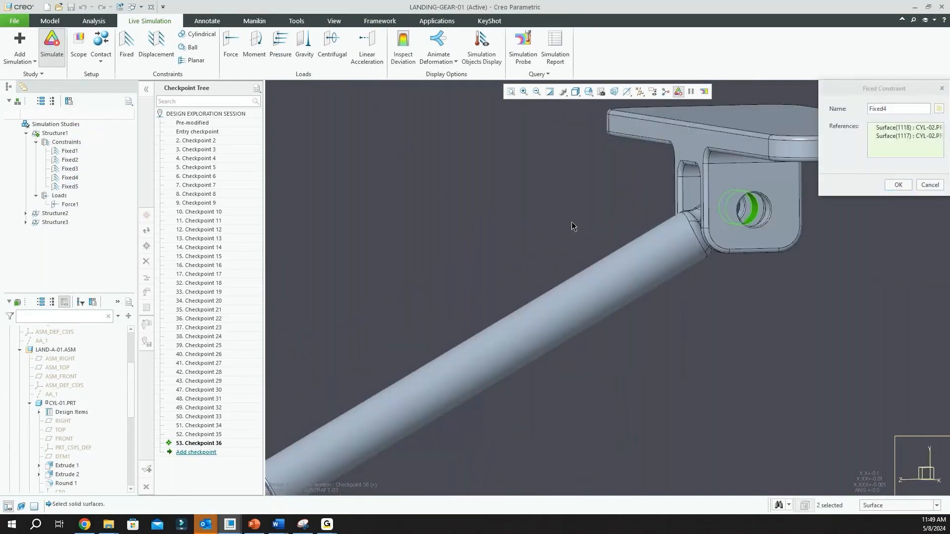
scroll(691, 225, down, 5)
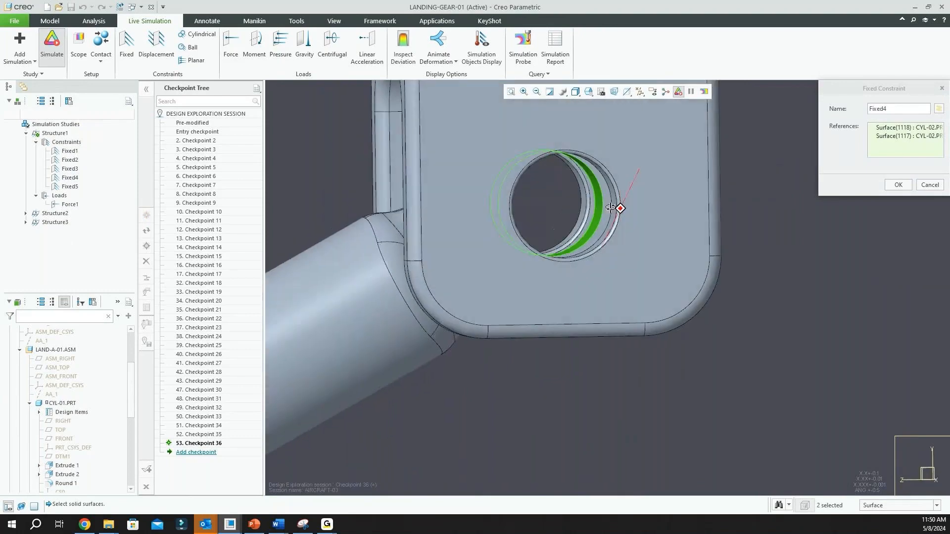
middle_drag(611, 207, 617, 208)
click(929, 185)
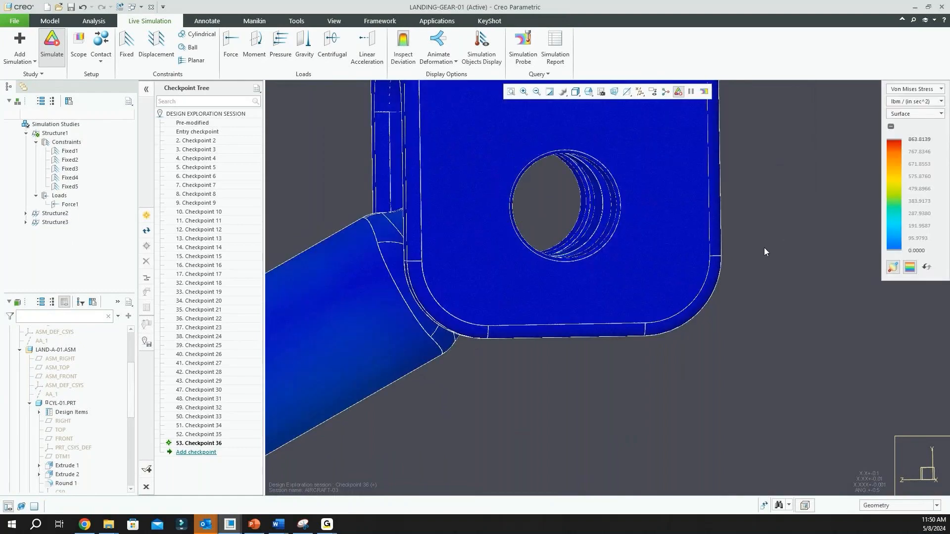
Collapse the Structure1 study and activate Structure2 as the live simulation study for the whole landing gear
scroll(693, 254, up, 2)
scroll(651, 261, up, 5)
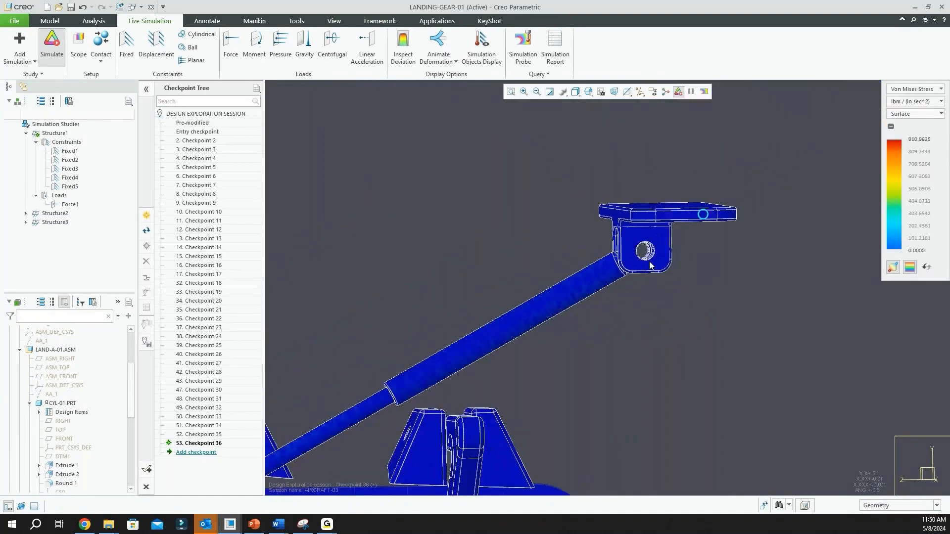
scroll(651, 265, up, 2)
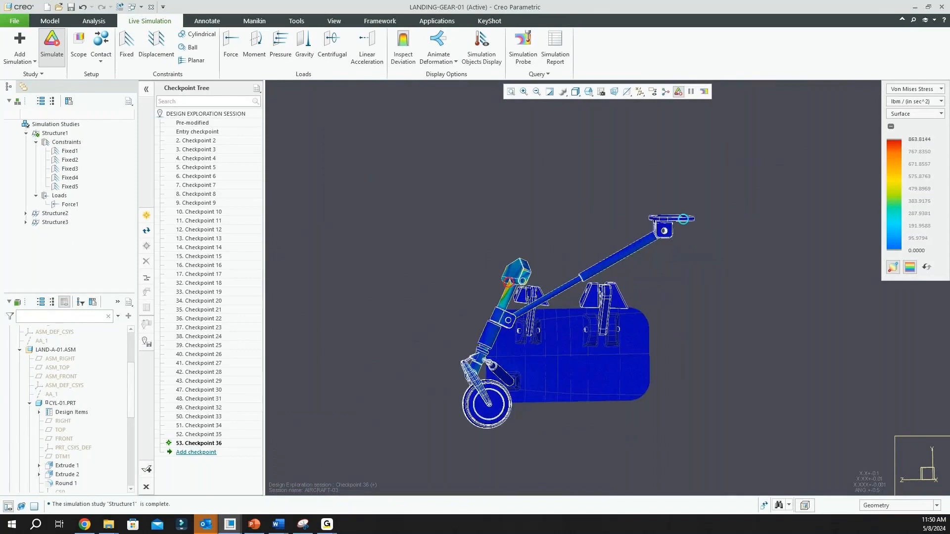
click(23, 133)
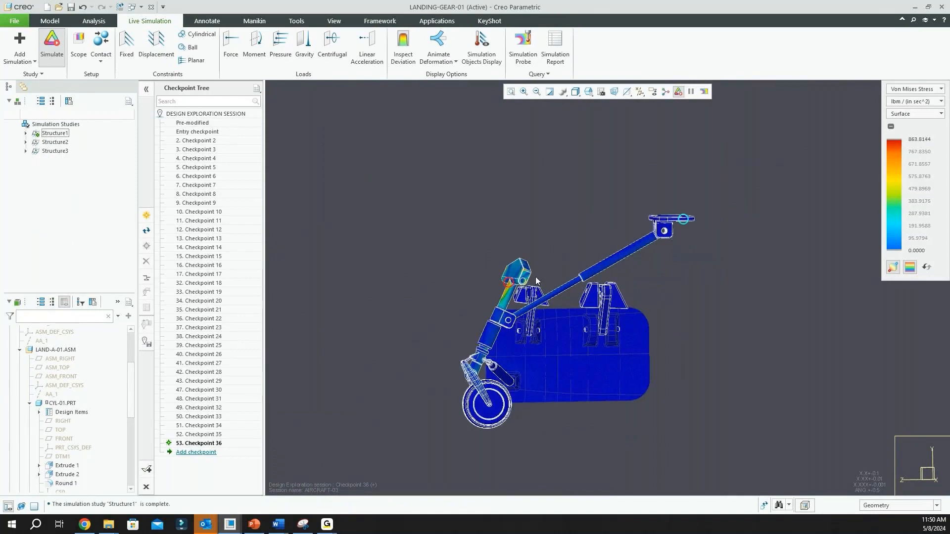
scroll(534, 280, down, 2)
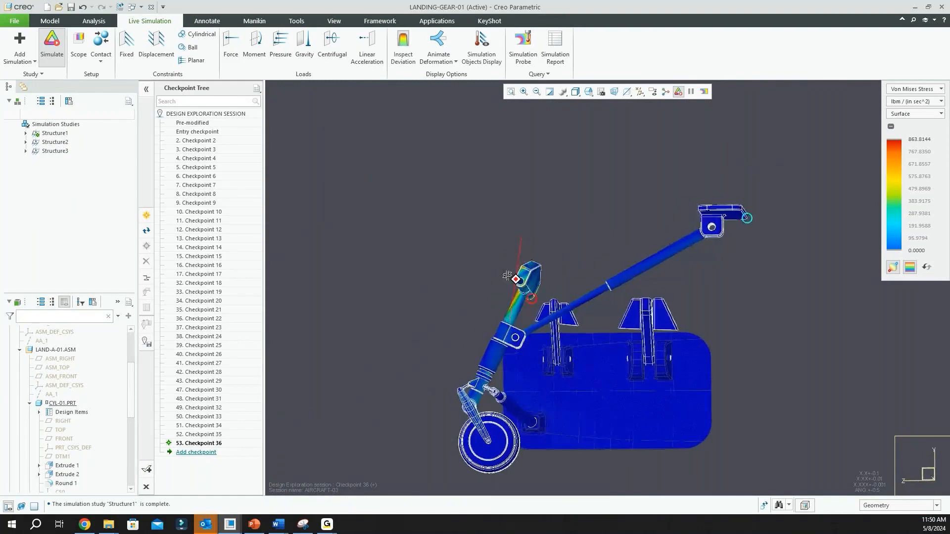
click(55, 142)
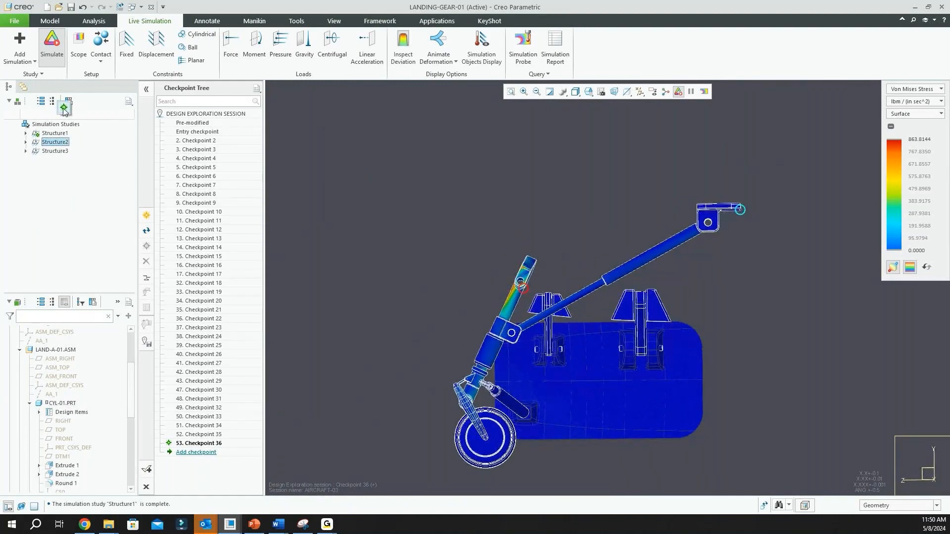
click(64, 109)
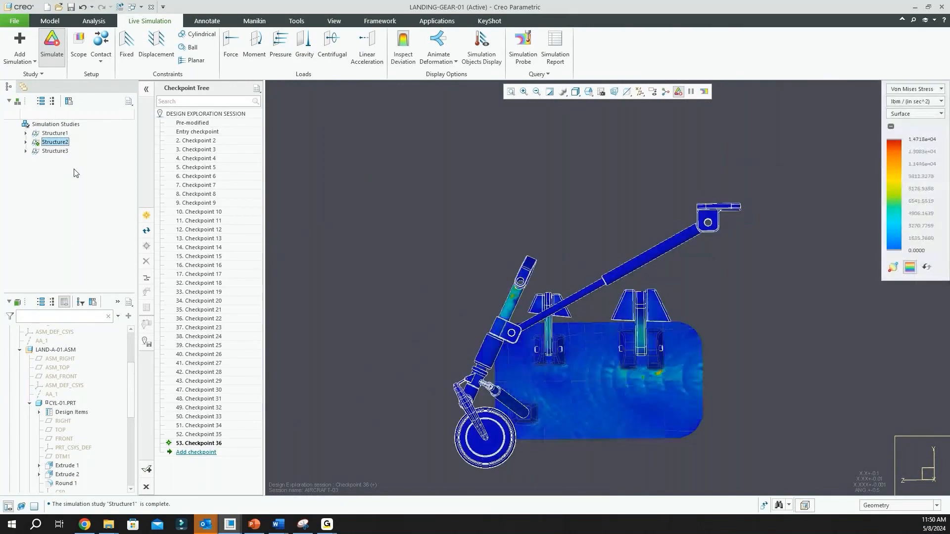
Expand the Structure2 study and highlight the locations of its Fixed1, Fixed2 and Fixed3 constraints
click(25, 143)
click(36, 151)
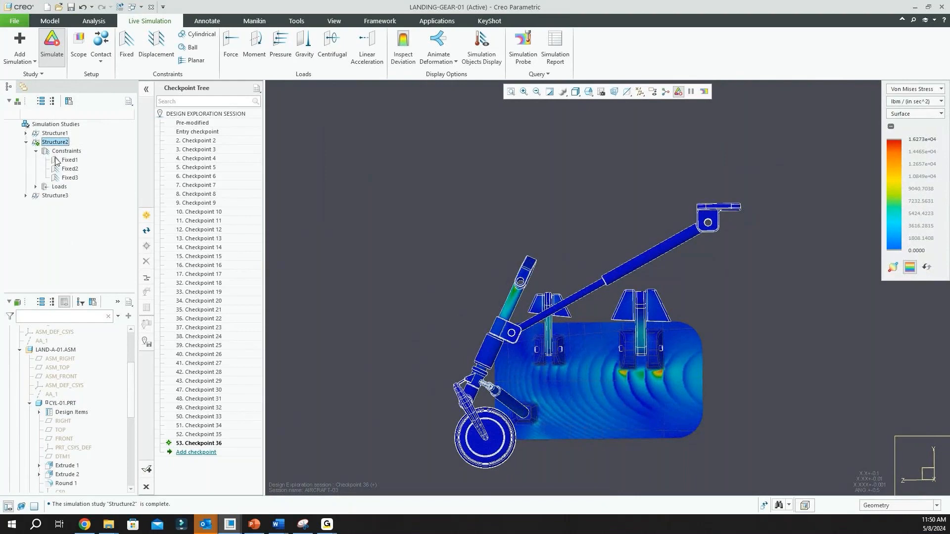
click(68, 160)
click(70, 168)
click(69, 177)
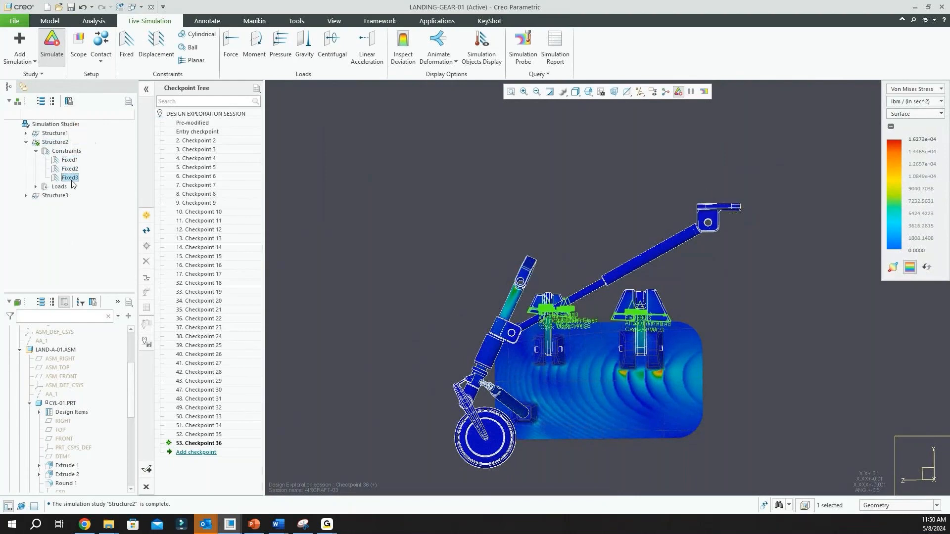
Review the definition of Structure2's Force1 load and its reference surfaces on the landing gear door, then close it with OK
click(35, 186)
click(65, 196)
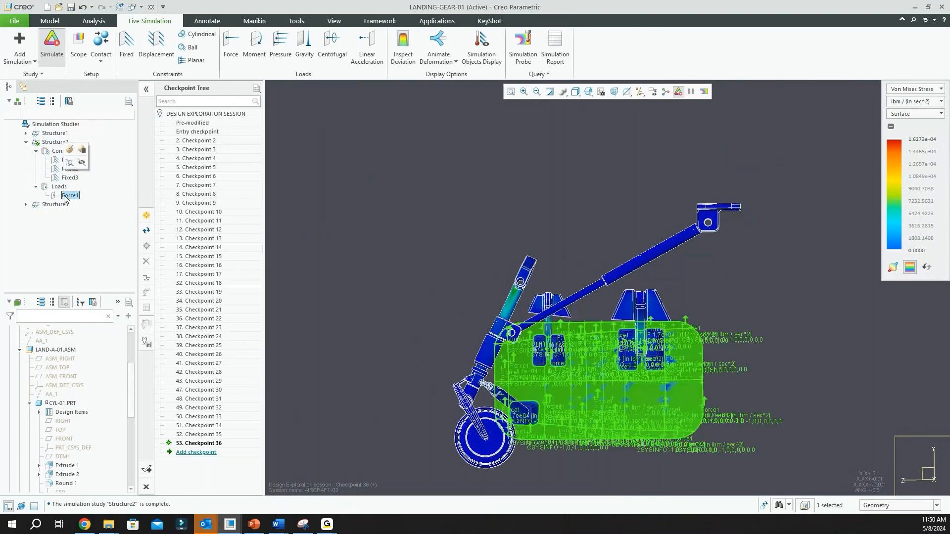
click(69, 150)
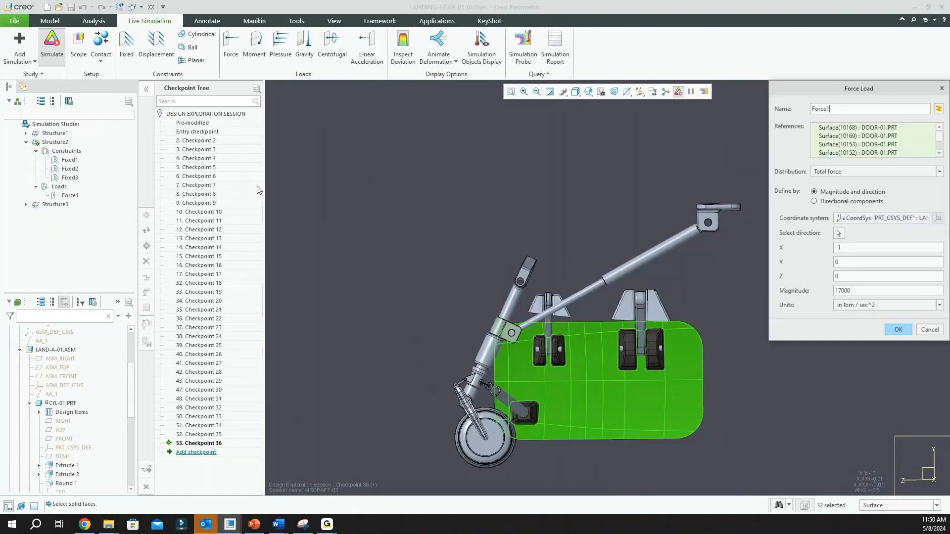
scroll(581, 186, up, 4)
scroll(613, 251, down, 5)
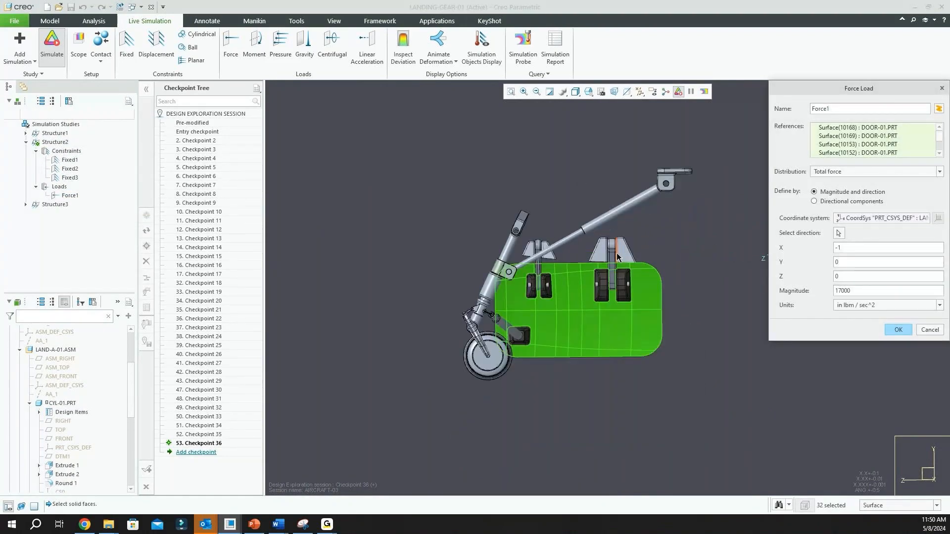
mouse_move(574, 266)
middle_down()
mouse_move(614, 274)
mouse_move(573, 268)
middle_up()
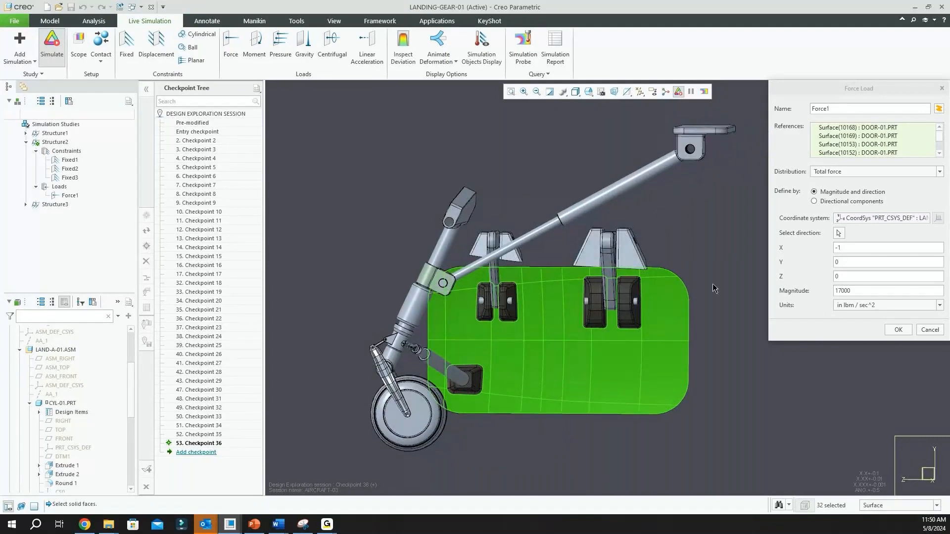
click(899, 331)
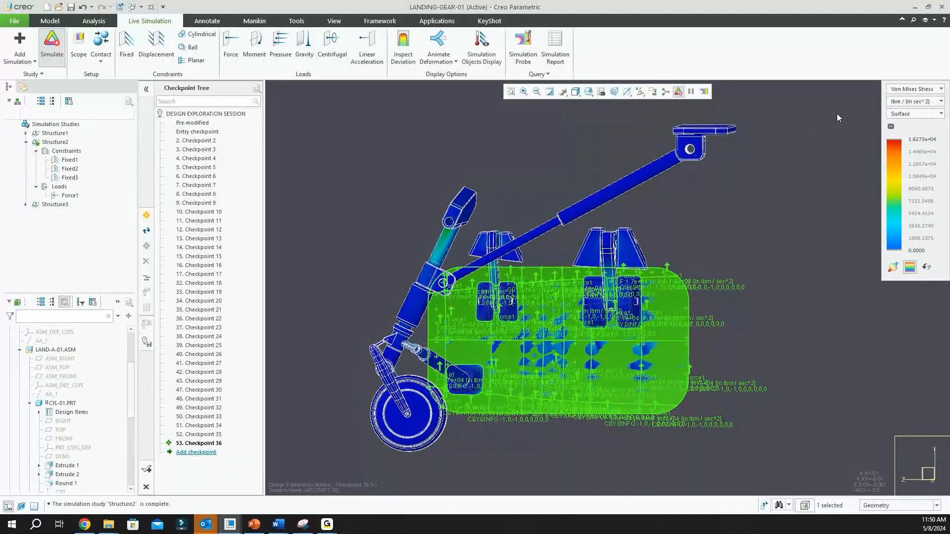
Switch the displayed simulation result from Von Mises Stress to Deformation and view the landing gear end-on
click(809, 169)
shift+middle_drag(579, 128, 590, 110)
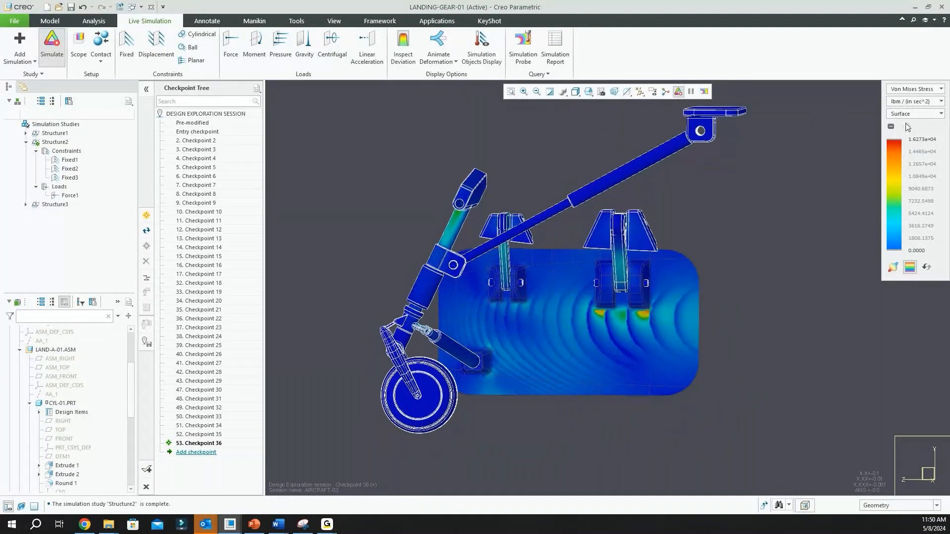
click(936, 90)
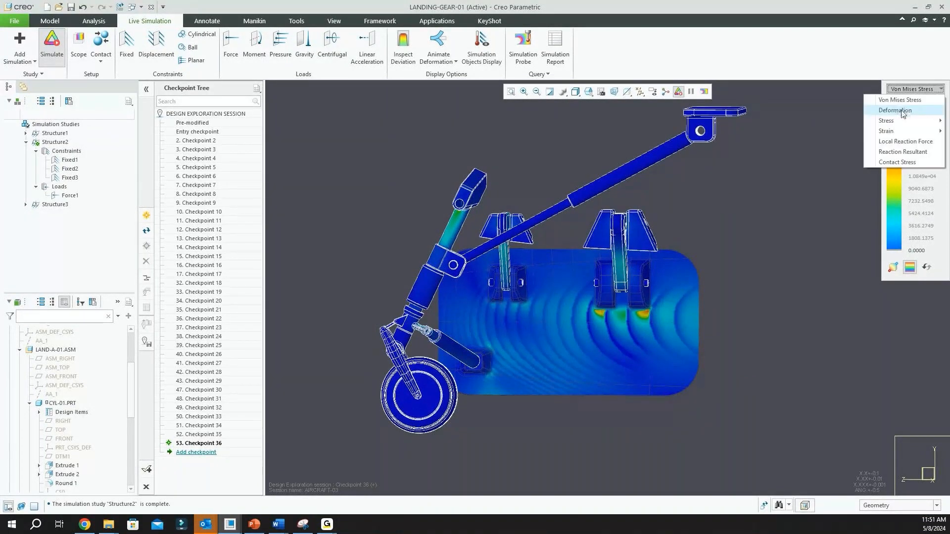
click(908, 109)
mouse_move(737, 301)
middle_down()
mouse_move(808, 299)
mouse_move(386, 328)
middle_up()
scroll(567, 342, down, 5)
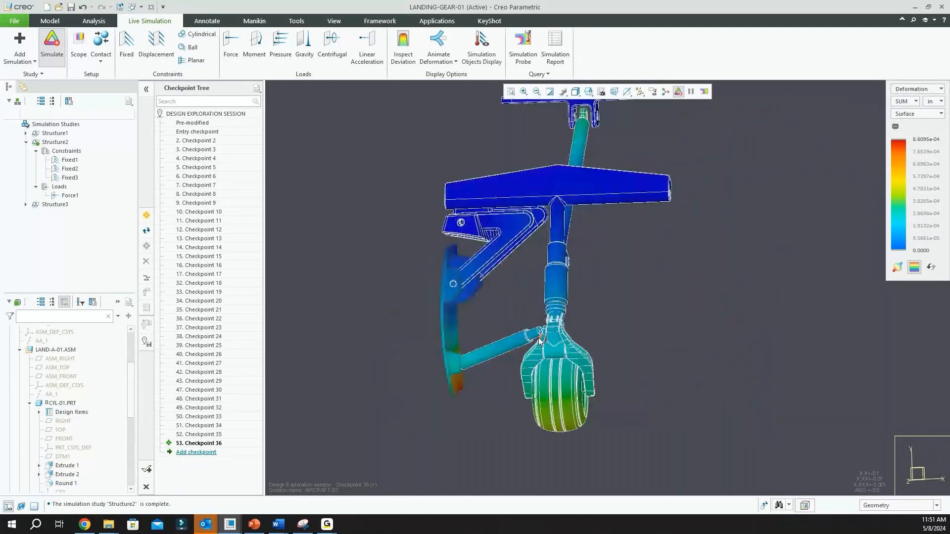
Animate the deformation of the landing gear and door, examine it from the front and side, and stop the animation
click(438, 40)
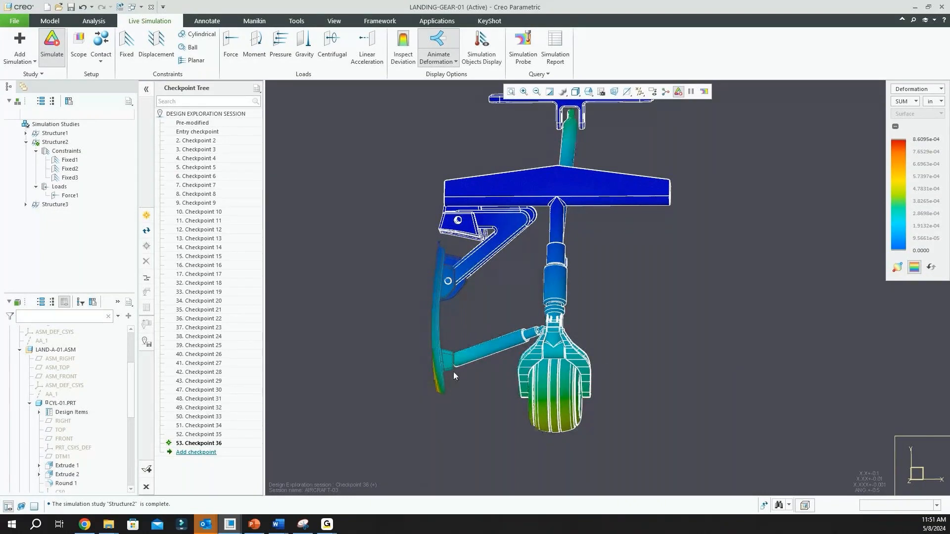
middle_drag(453, 372, 407, 355)
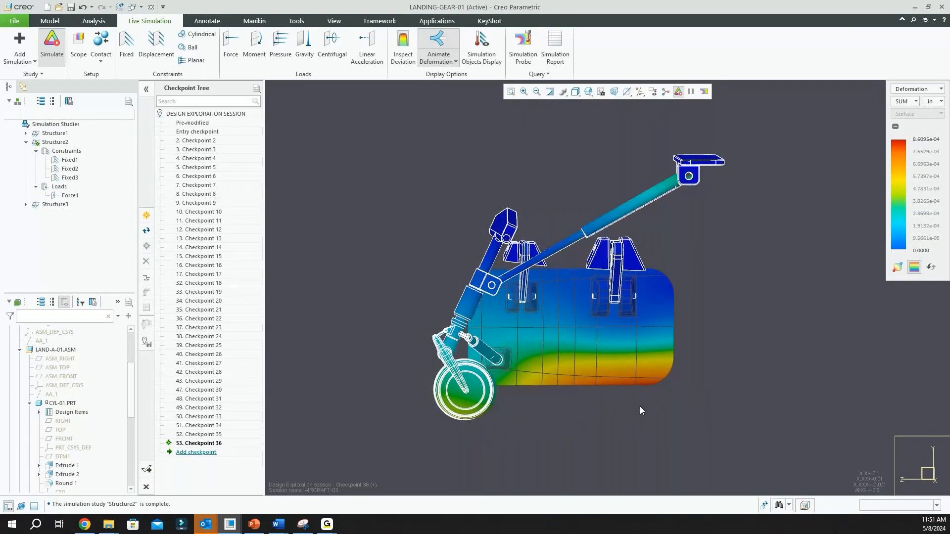
click(447, 64)
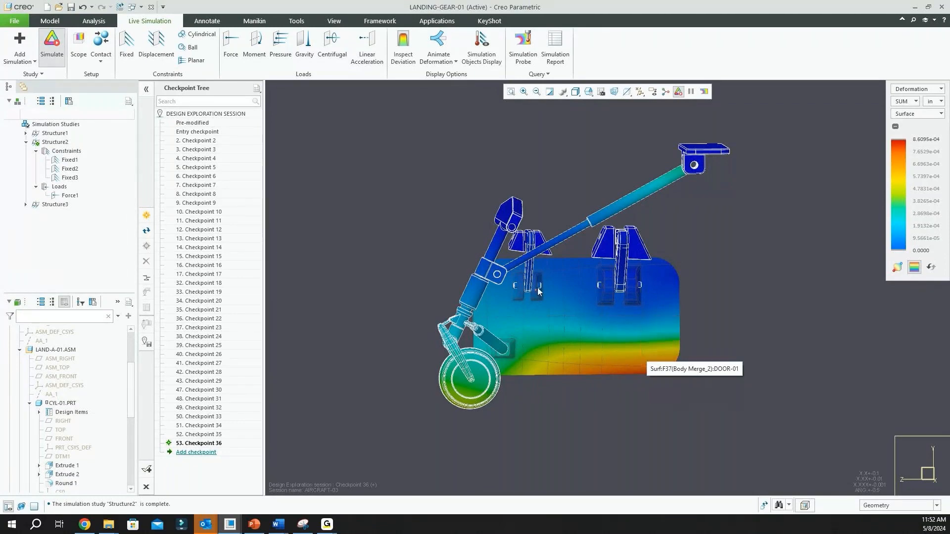
Turn off the live simulation and examine the door hinge arm close up in the assembly model
click(62, 43)
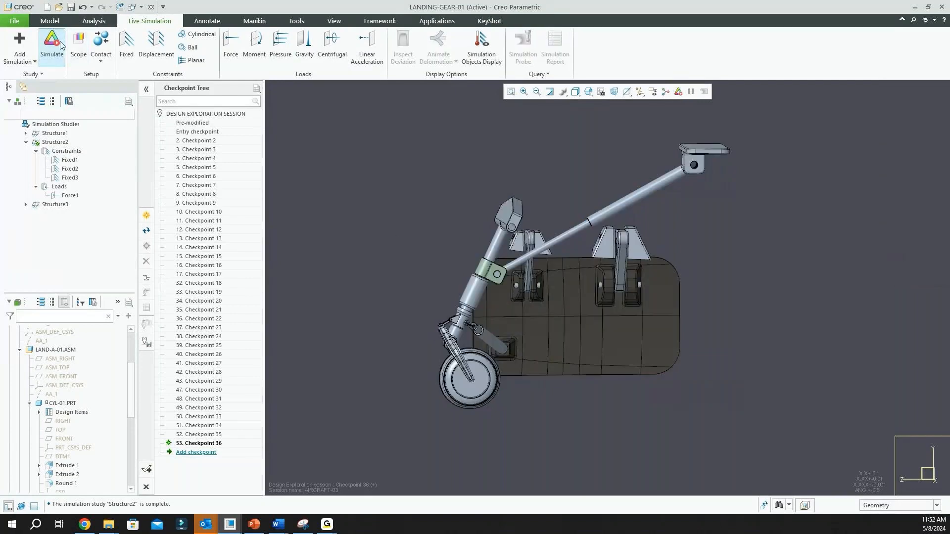
click(50, 21)
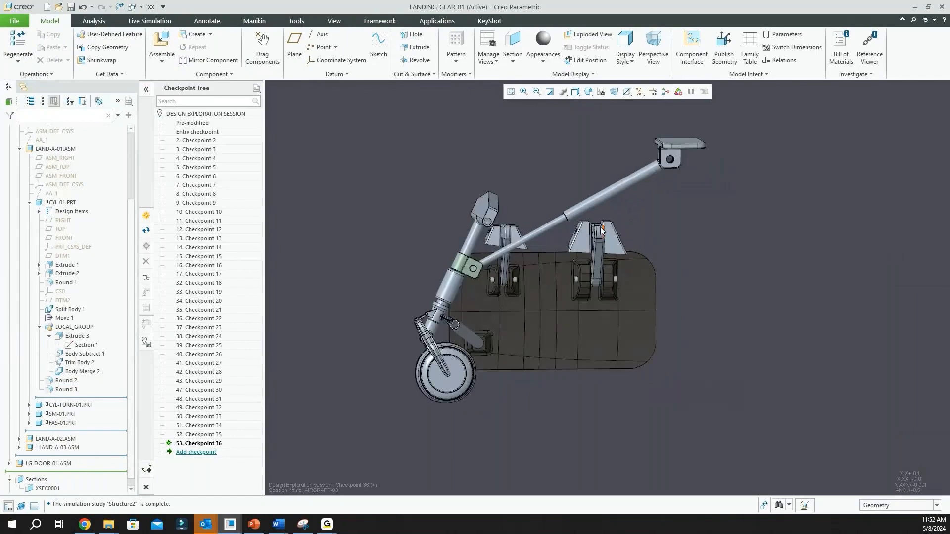
scroll(608, 241, down, 5)
middle_drag(609, 239, 631, 235)
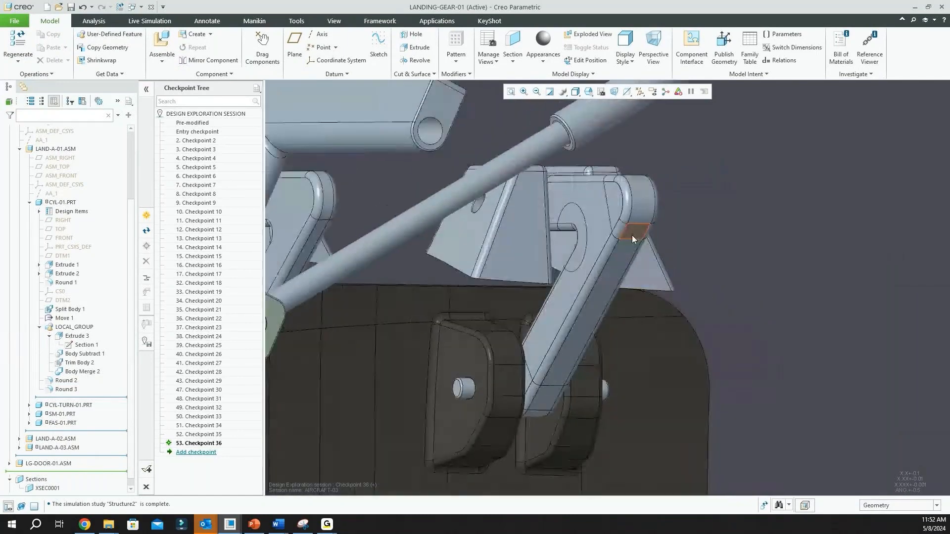
scroll(614, 229, down, 2)
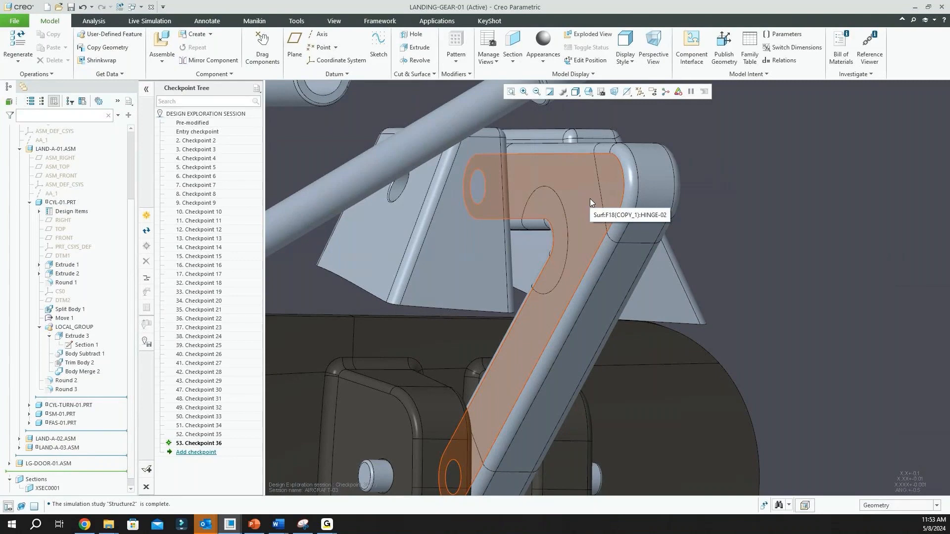
scroll(590, 201, down, 5)
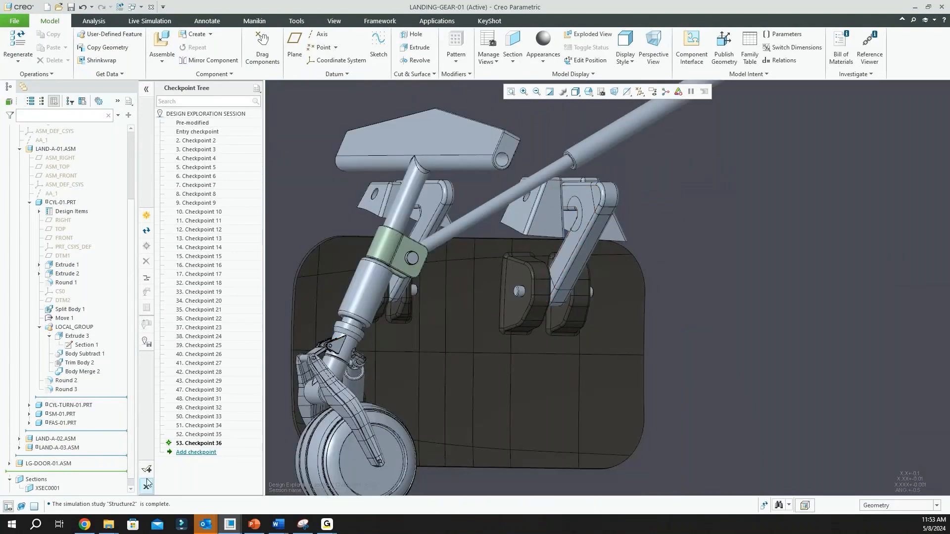
Accept the Design Exploration session without saving it and switch to the HINGE-02.PRT window
click(146, 469)
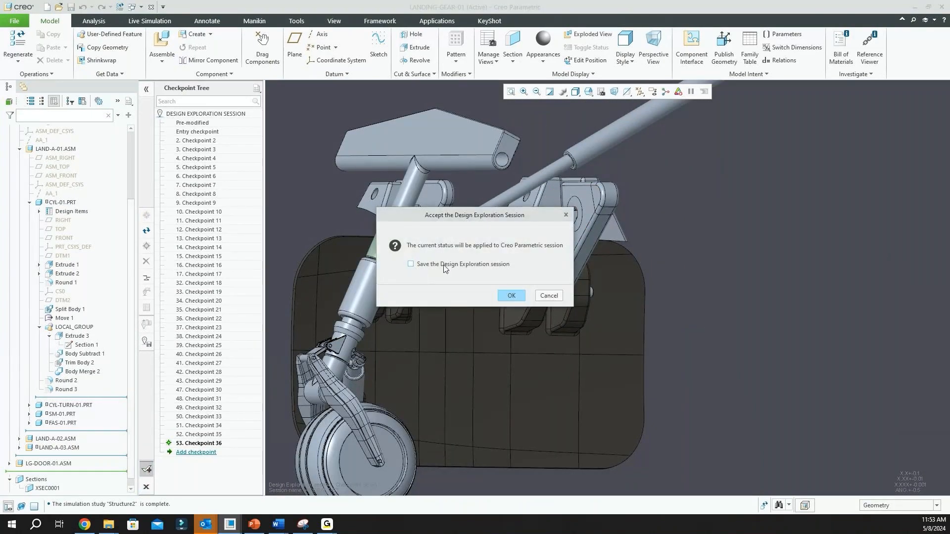
click(511, 295)
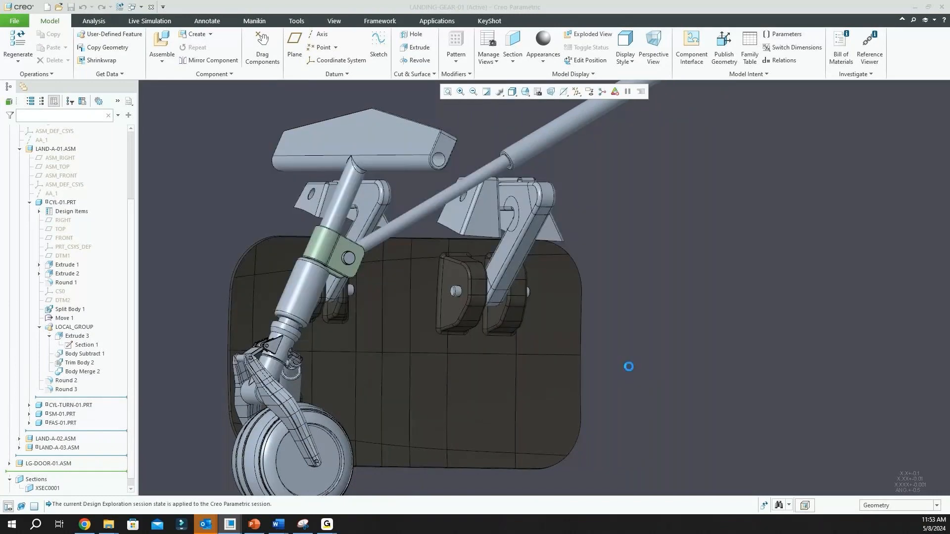
click(133, 7)
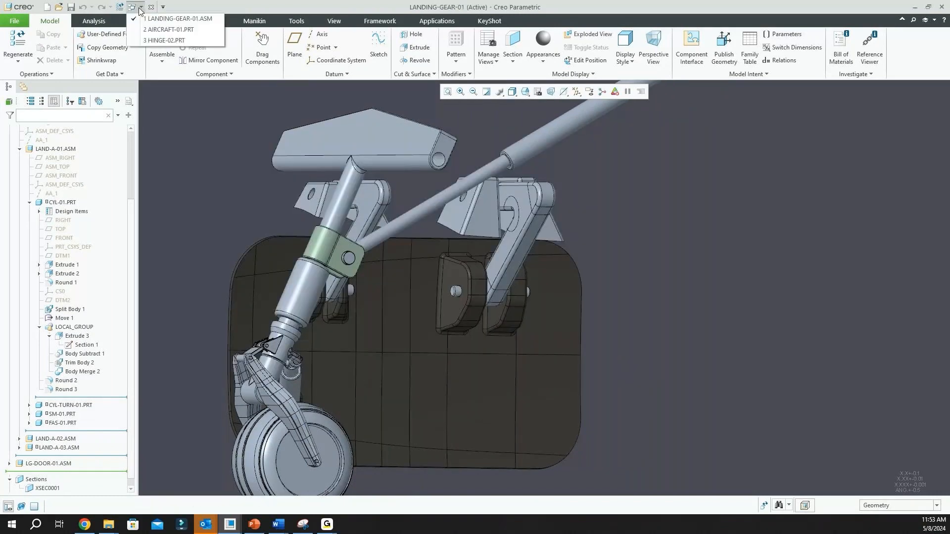
click(159, 42)
scroll(430, 269, up, 2)
scroll(516, 287, down, 2)
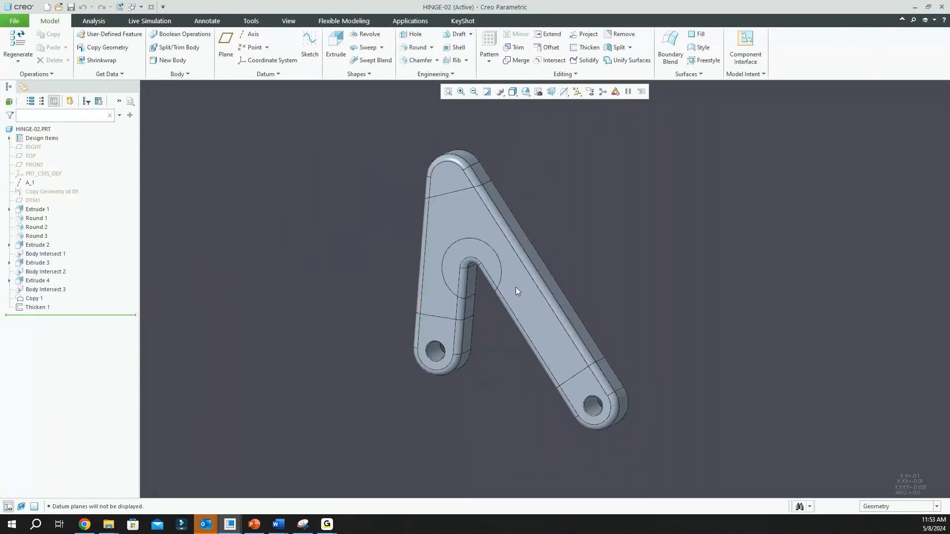
scroll(516, 291, down, 1)
click(516, 287)
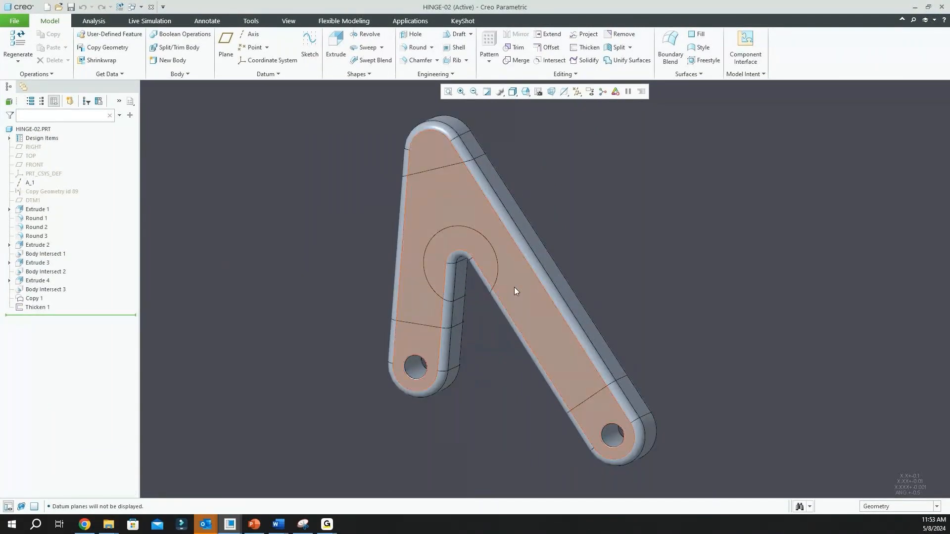
List the hinge part's bodies and highlight Body 1 through Body 4 to examine which region each one occupies
click(9, 138)
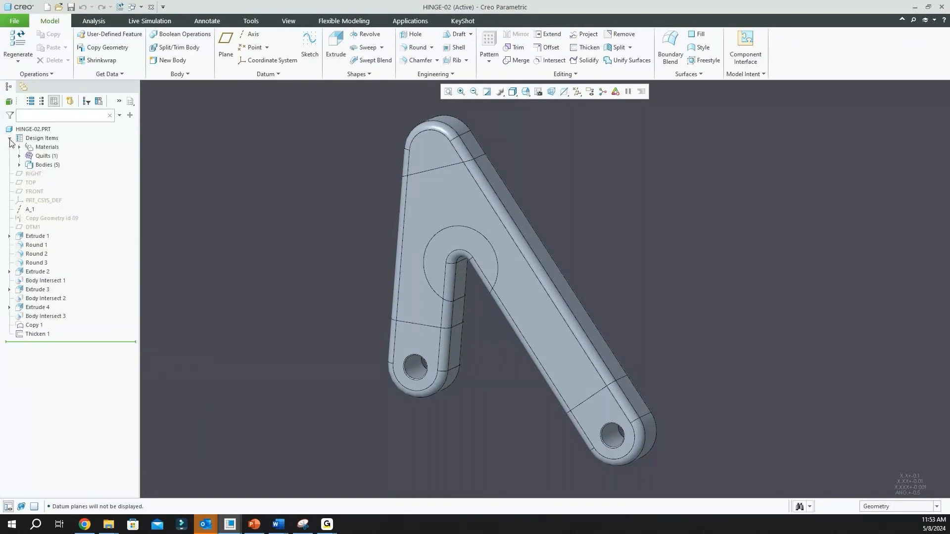
click(19, 165)
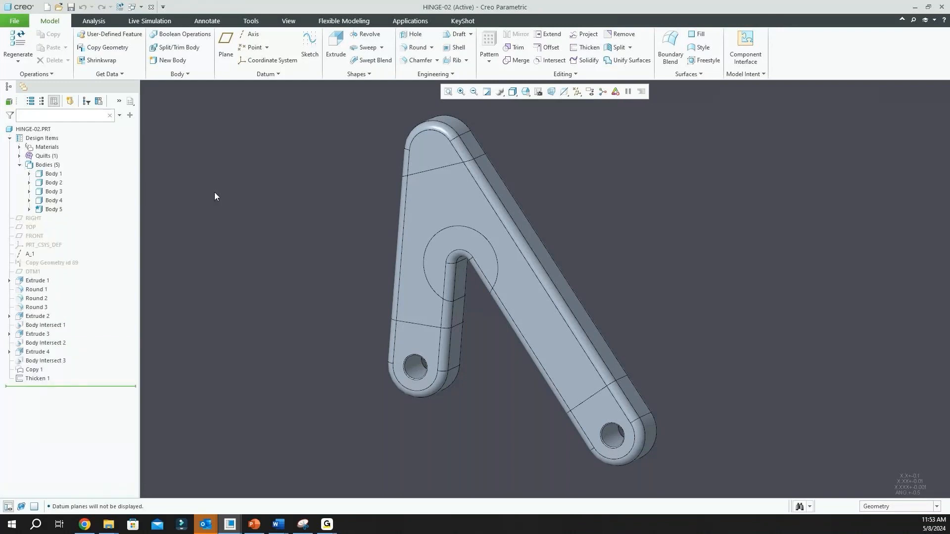
scroll(221, 281, down, 1)
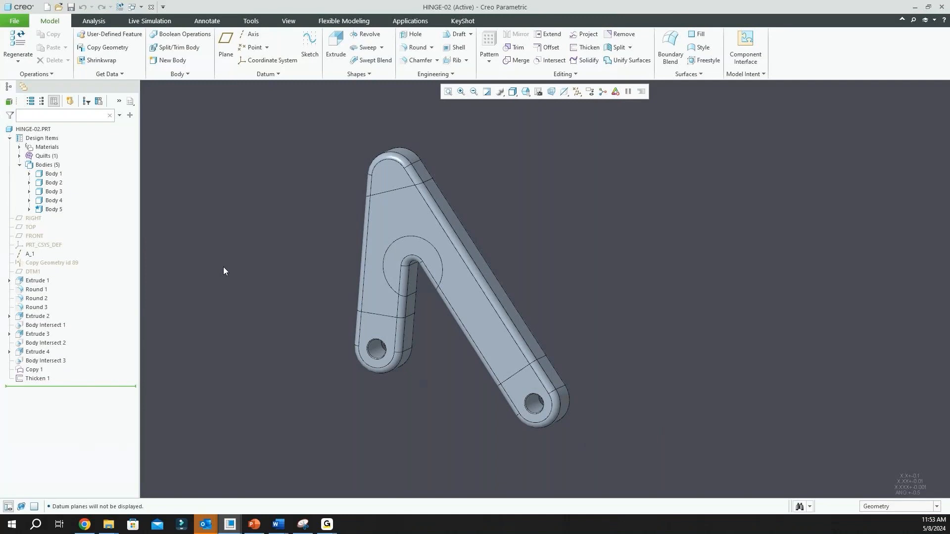
click(58, 175)
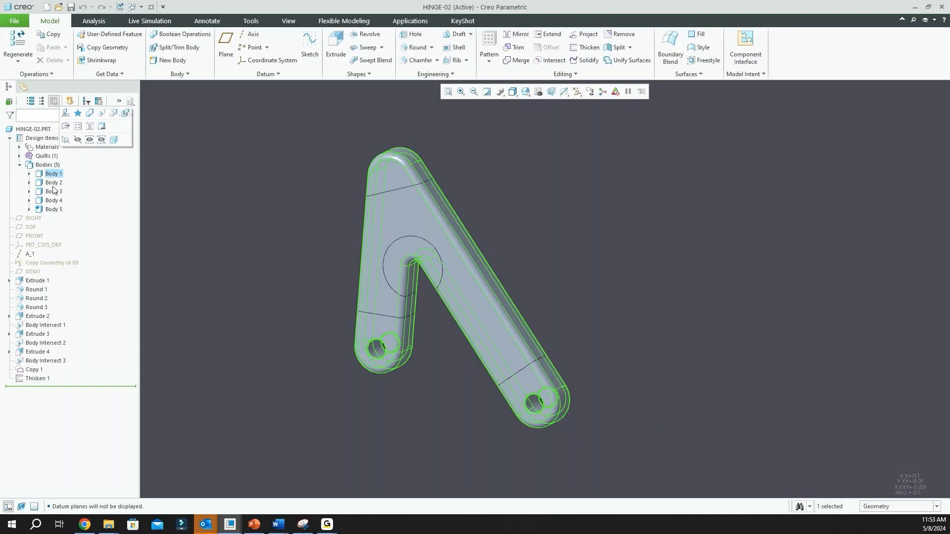
click(55, 185)
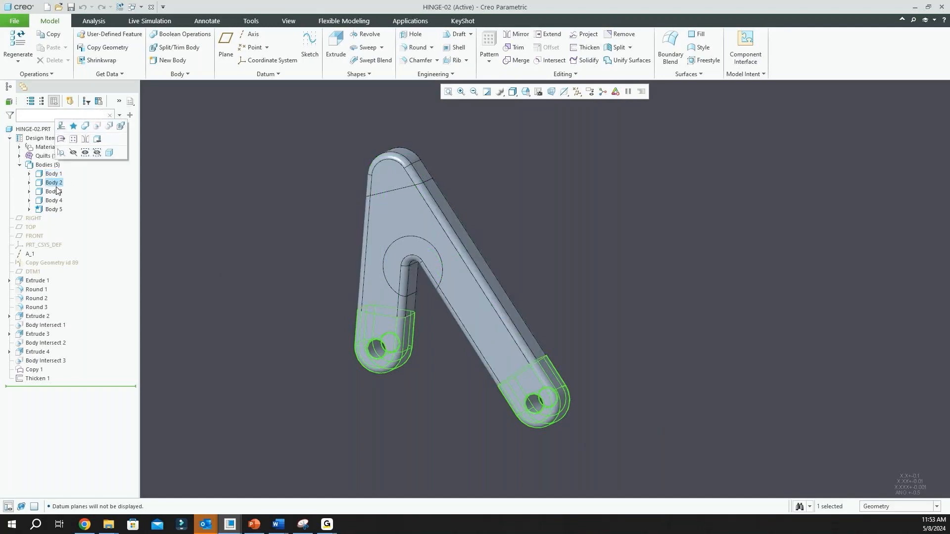
click(53, 193)
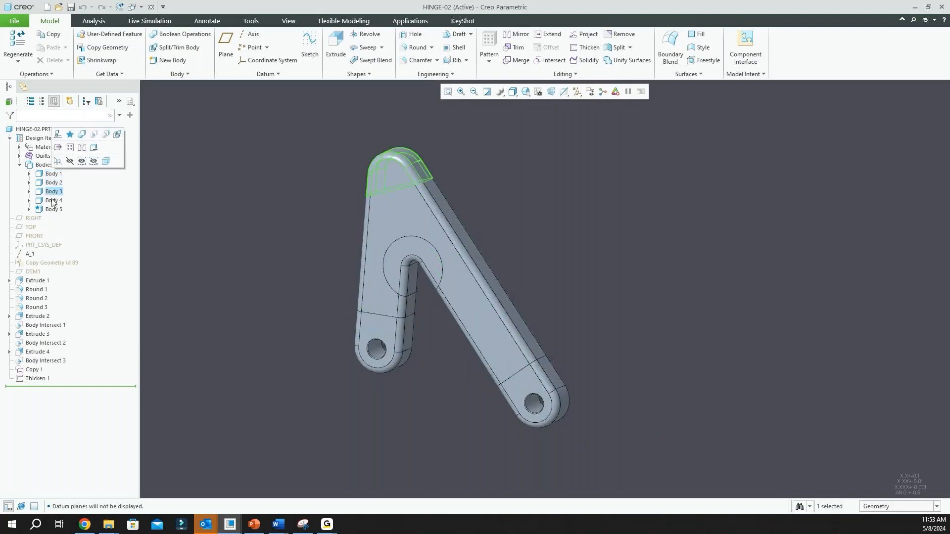
click(53, 201)
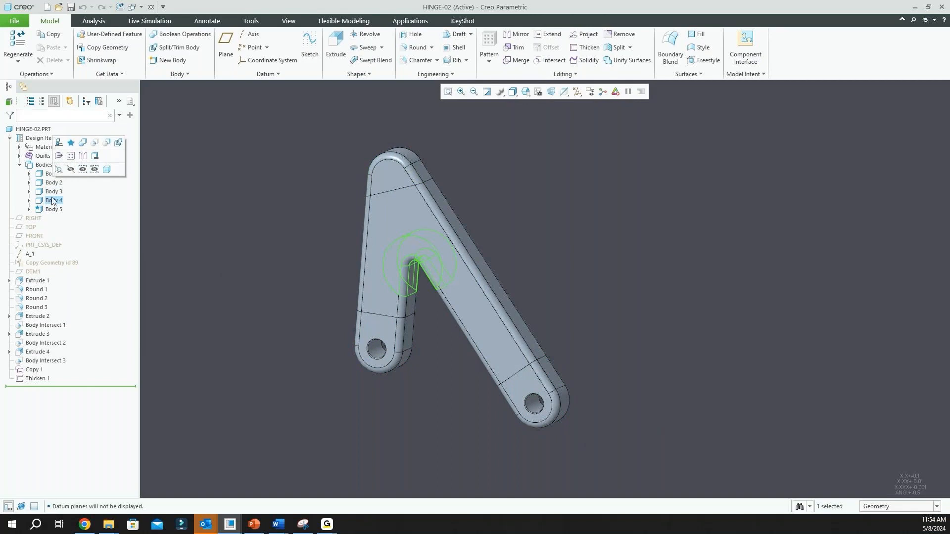
shift+click(52, 183)
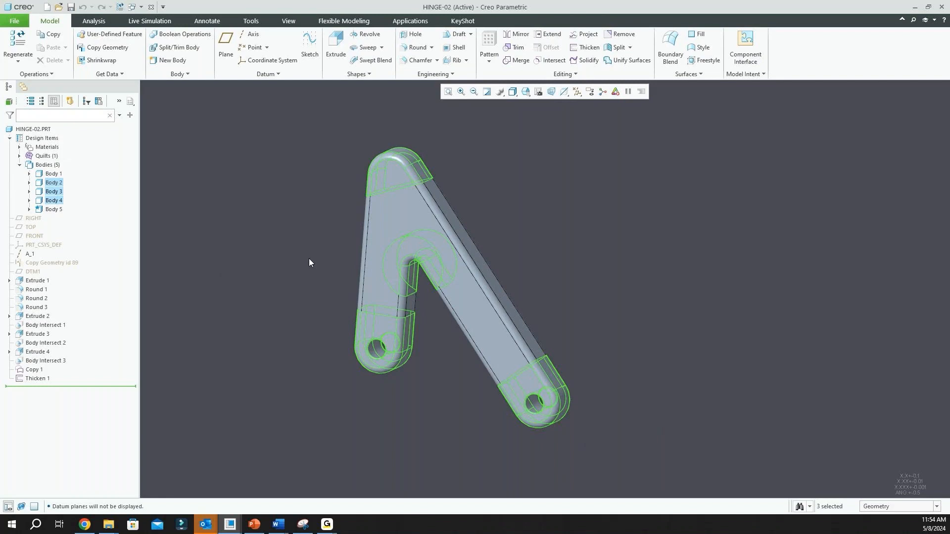
Highlight Body 5, examine it on the hinge from an angled view, and clear the selection
click(55, 210)
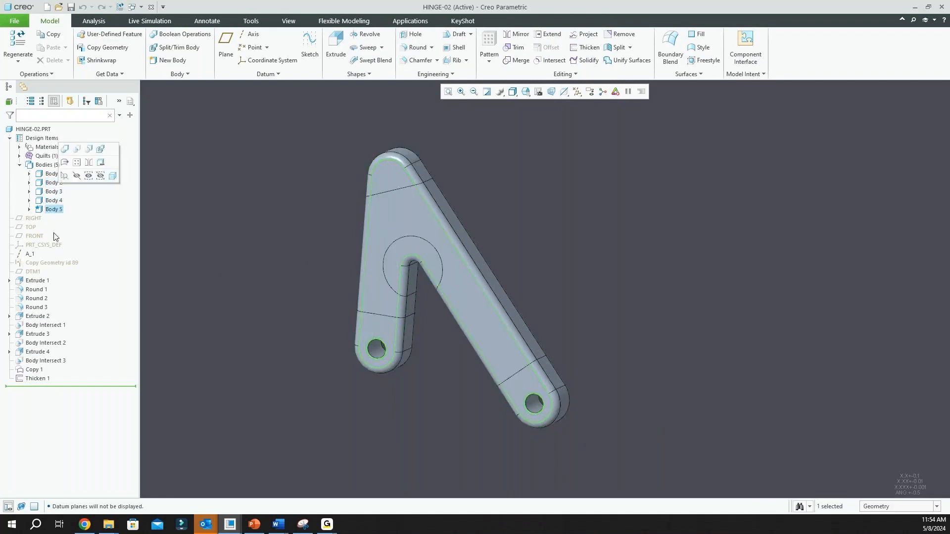
scroll(348, 199, down, 3)
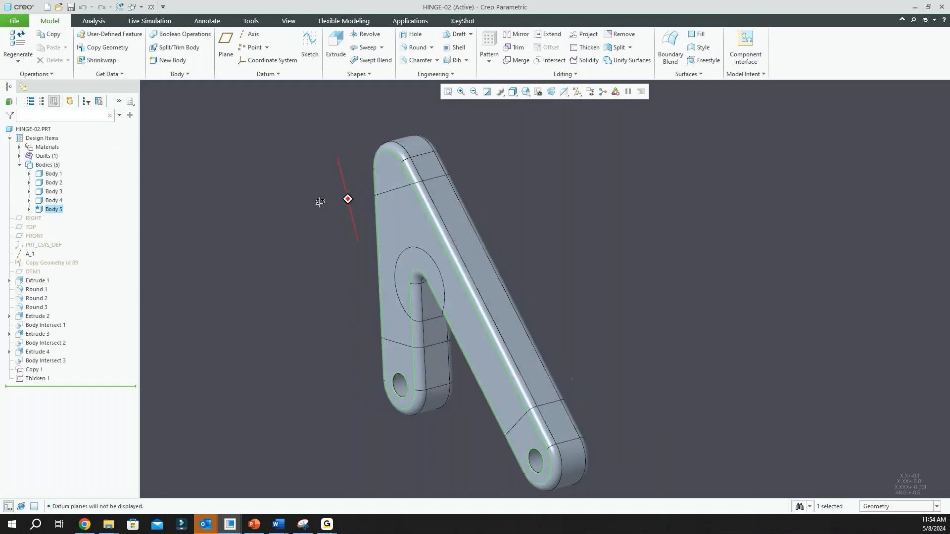
scroll(420, 206, down, 2)
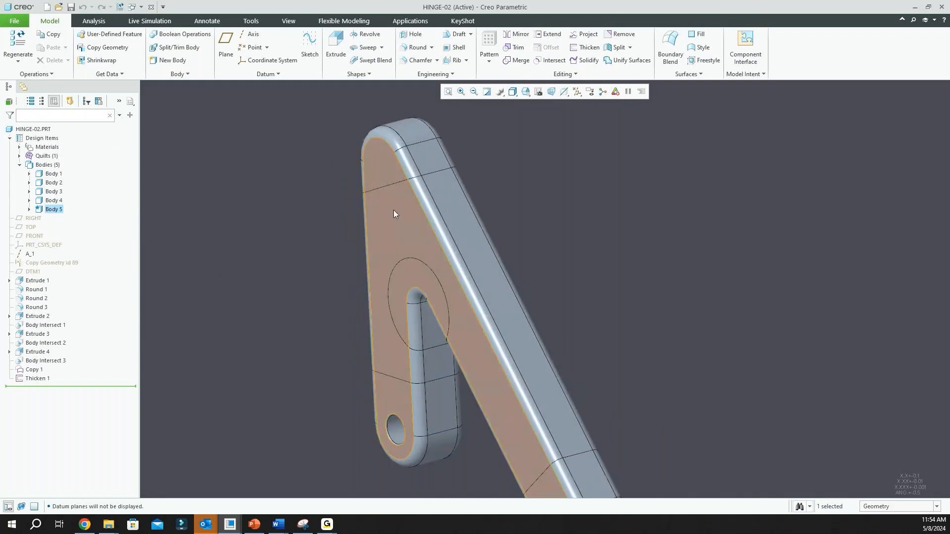
scroll(393, 212, up, 3)
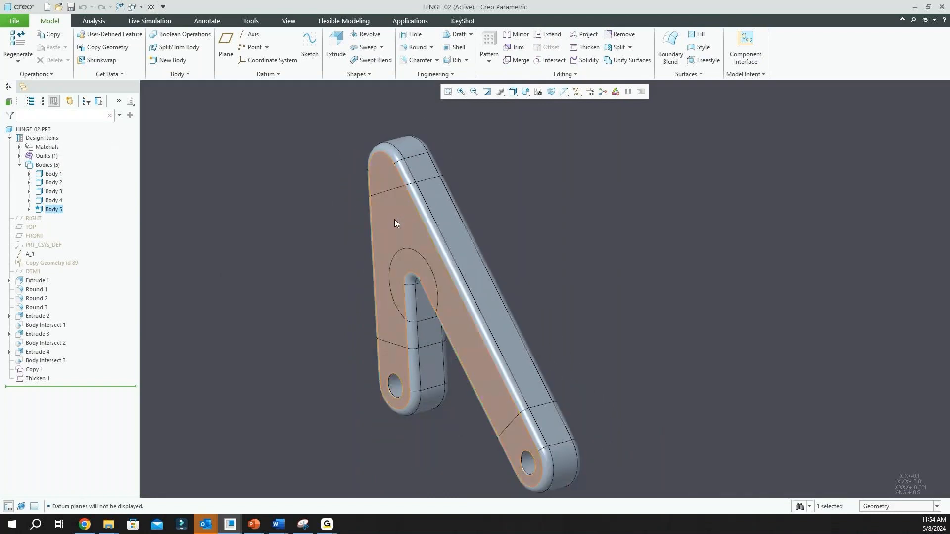
click(239, 253)
scroll(280, 259, up, 1)
mouse_move(285, 263)
middle_down()
mouse_move(297, 252)
mouse_move(304, 260)
middle_up()
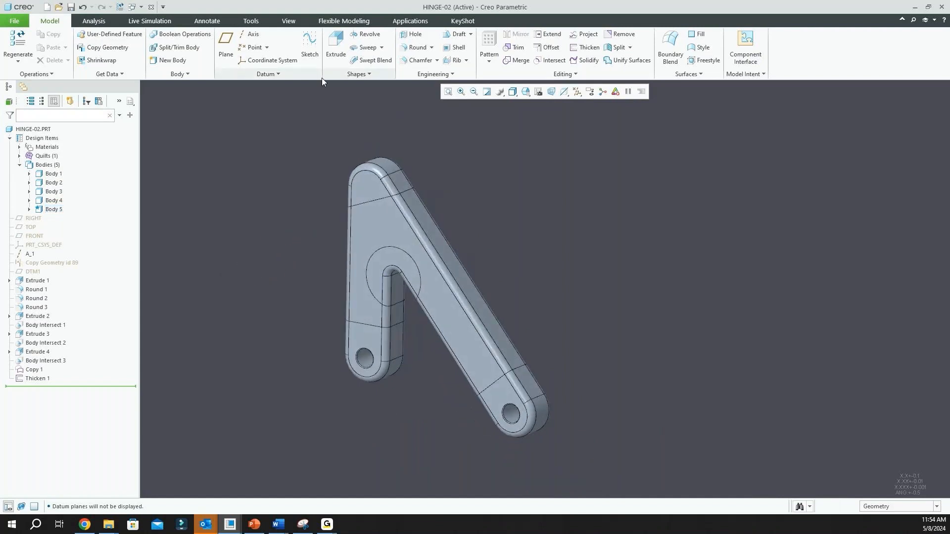
Start a Generative Design study for the hinge and assign Body 1 as the starting geometry
click(405, 20)
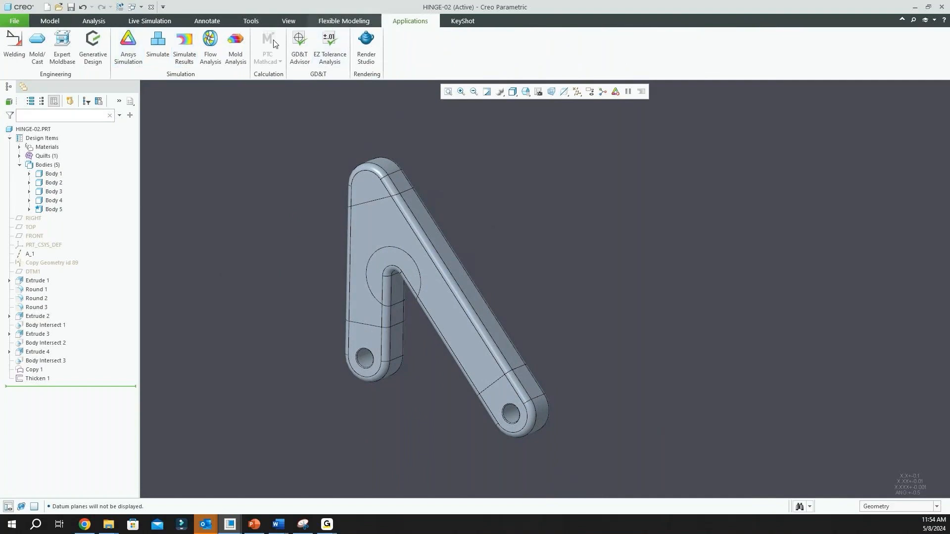
click(101, 51)
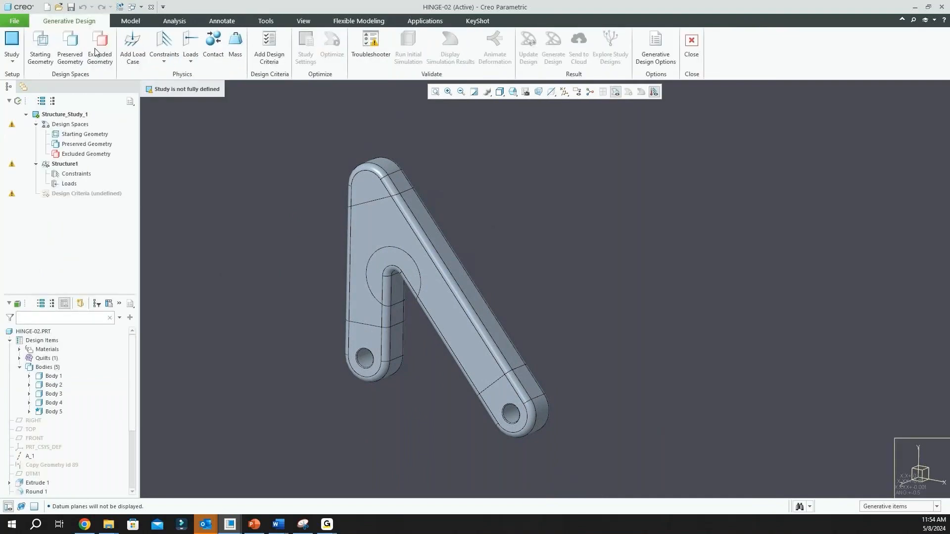
scroll(311, 239, down, 1)
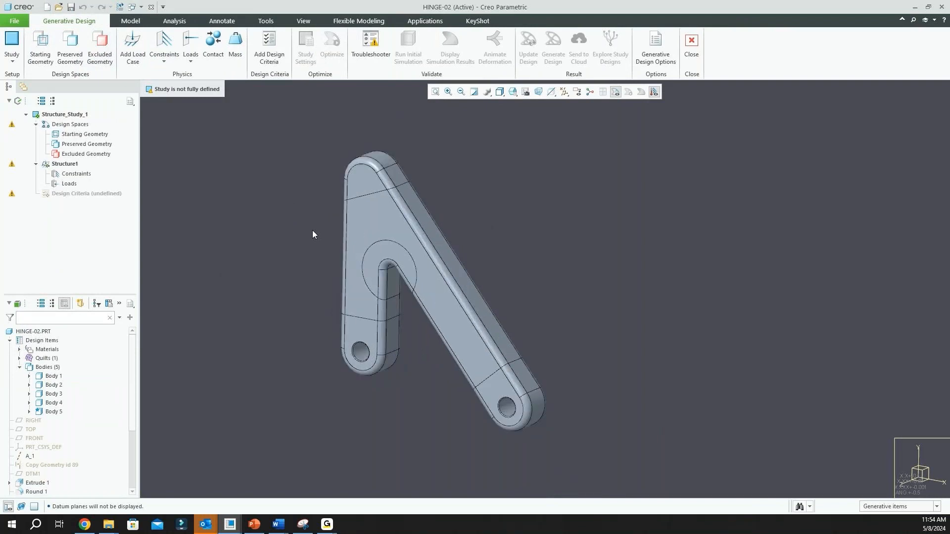
click(40, 47)
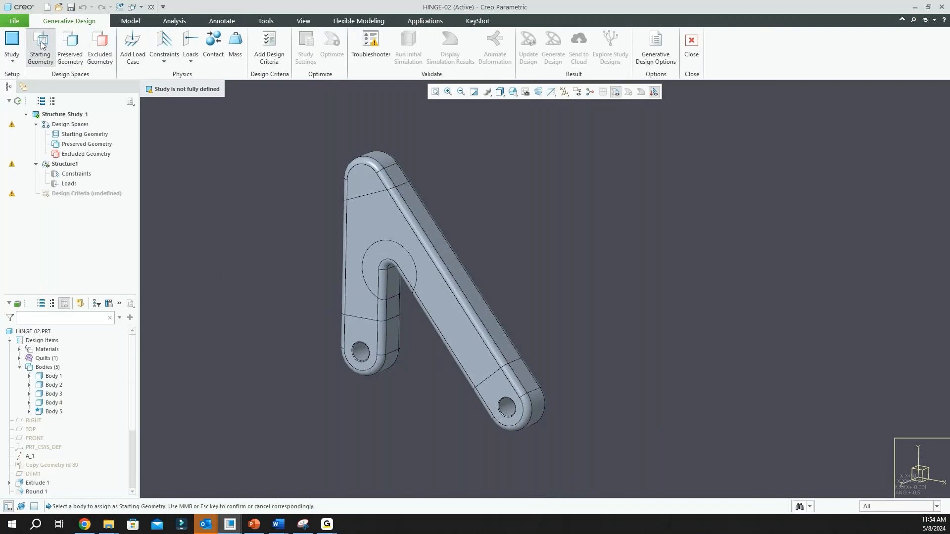
click(414, 217)
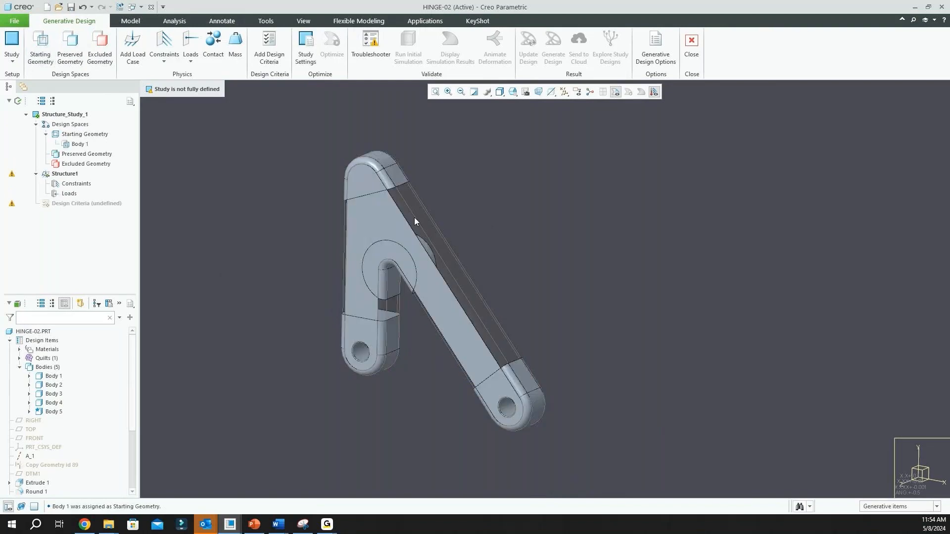
Assign Body 2, Body 3 and Body 4 at the hinge's ends and inner corner as preserved geometry
click(83, 53)
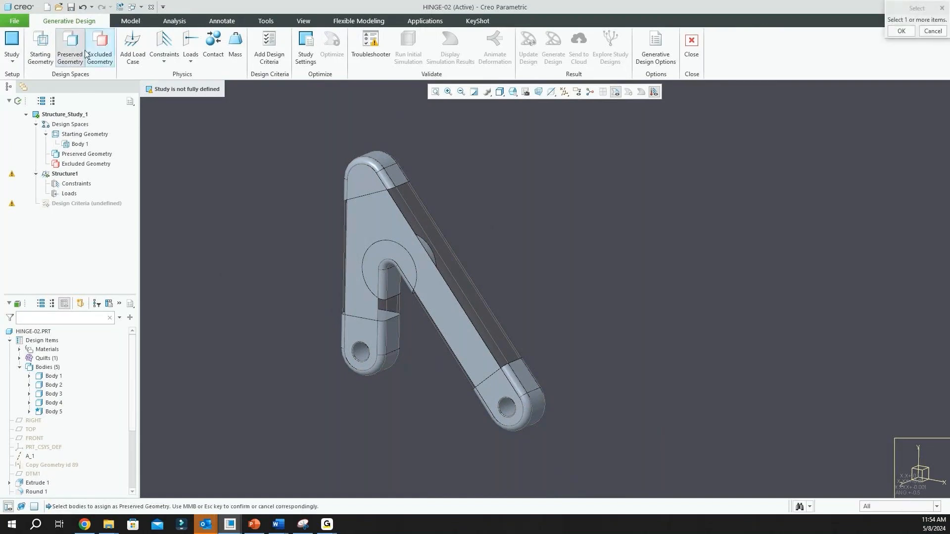
click(370, 164)
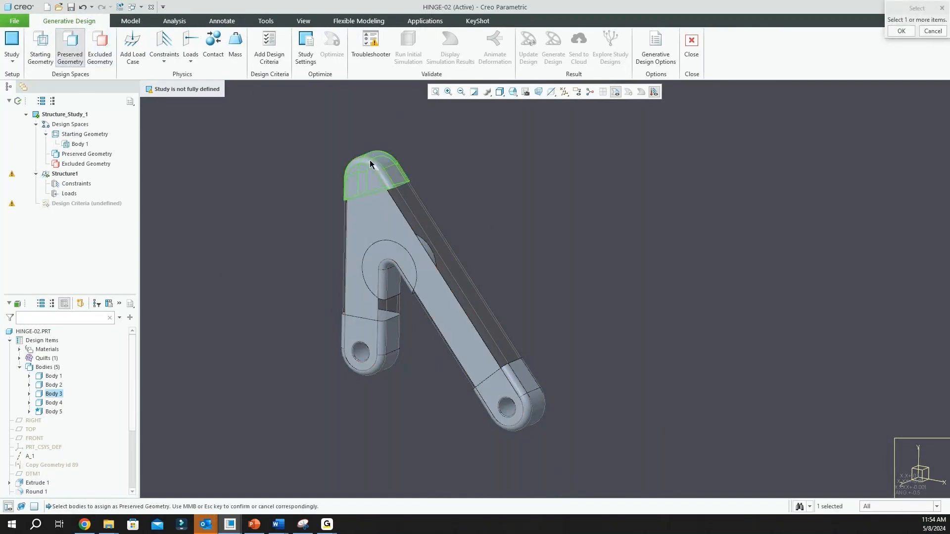
click(385, 368)
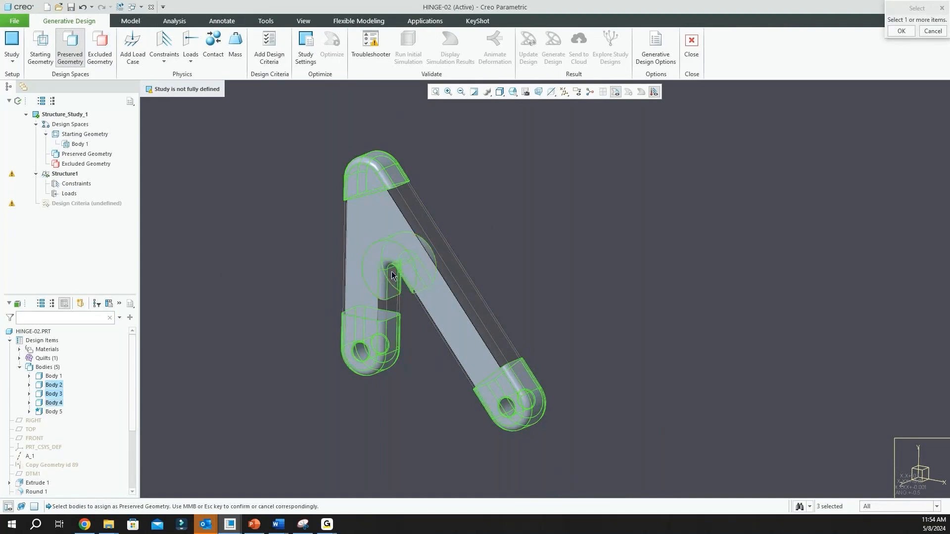
middle_click(590, 238)
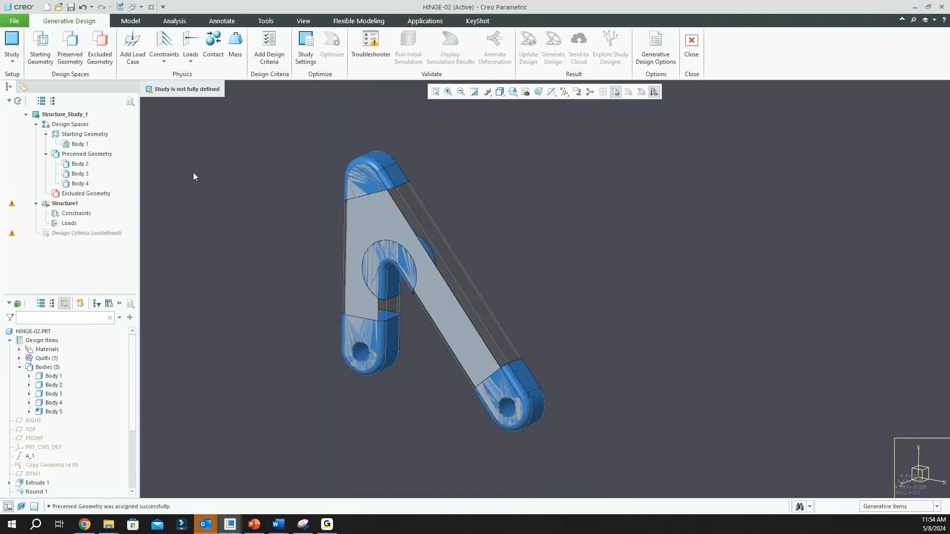
Define a contact with Body 5 as the first reference and Body 1 as the second reference
click(213, 44)
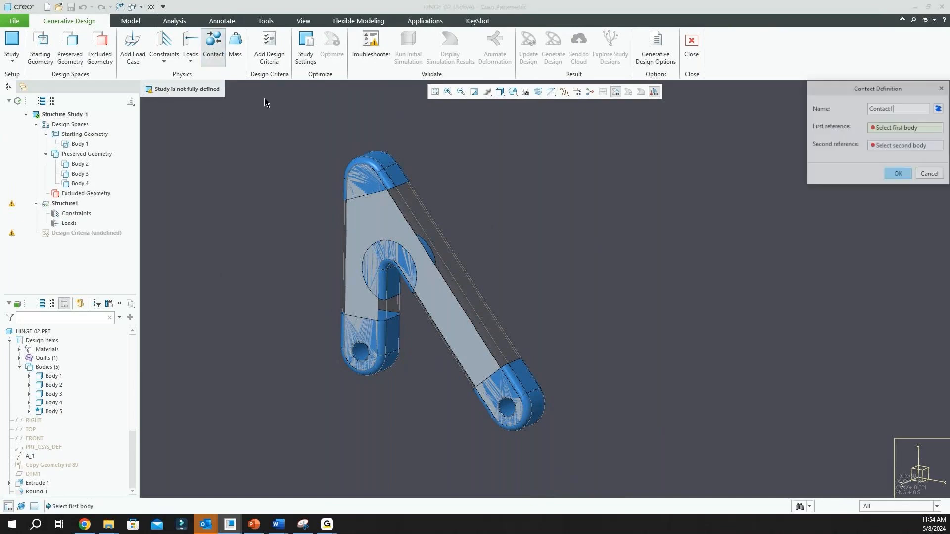
click(377, 232)
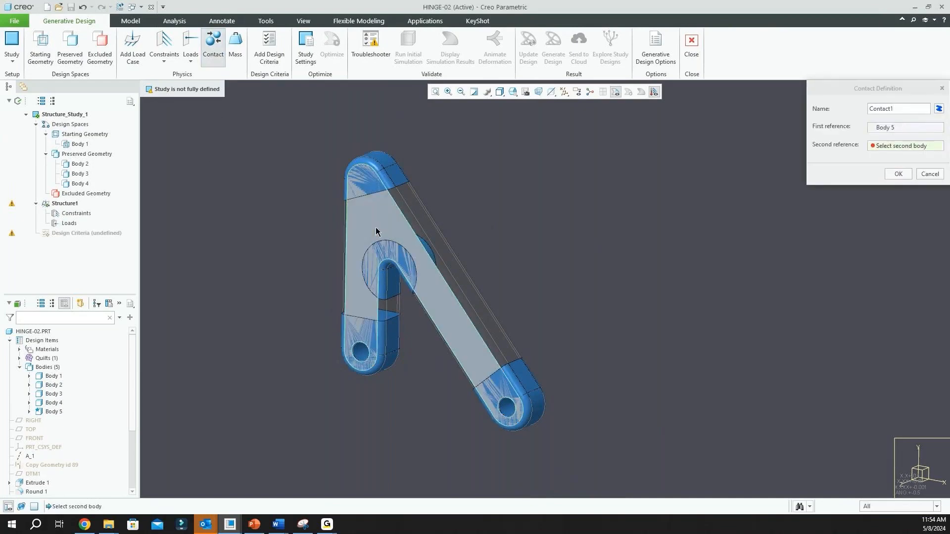
click(413, 212)
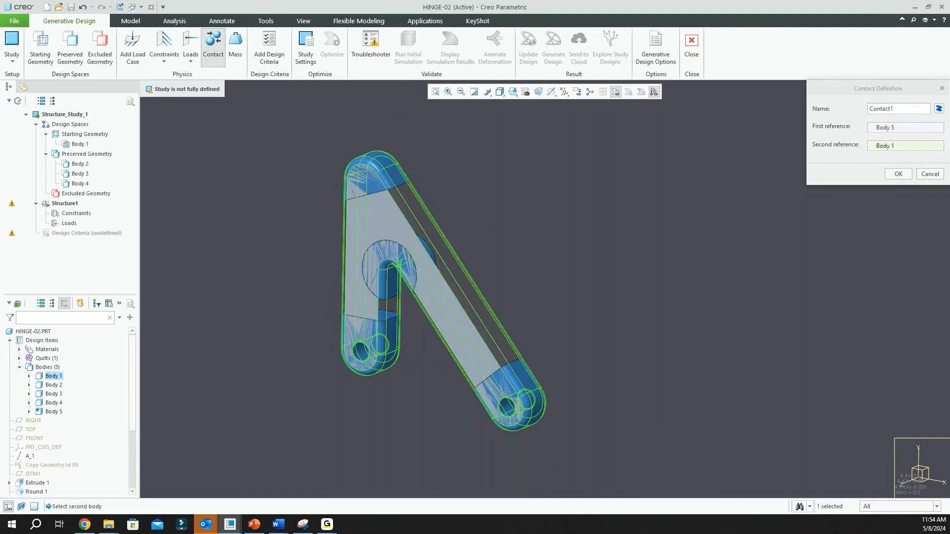
click(897, 174)
click(768, 188)
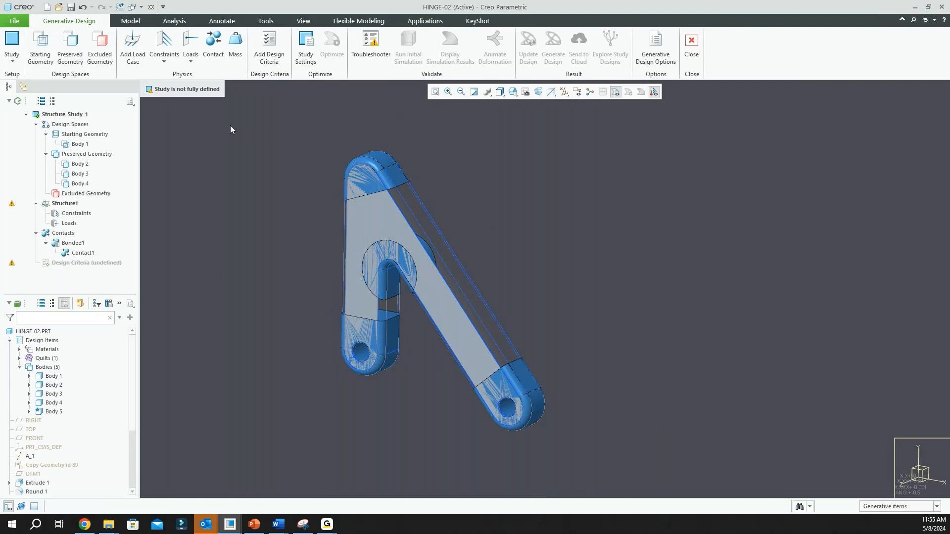
Apply a total force load of 100000 in lbm/sec^2 to Body 5's front face, with direction Z set to -1
click(191, 42)
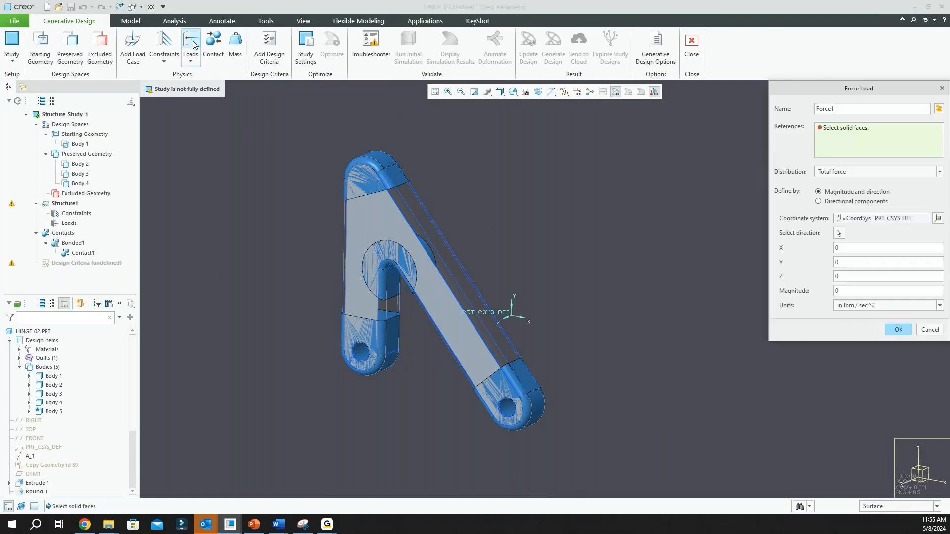
click(374, 215)
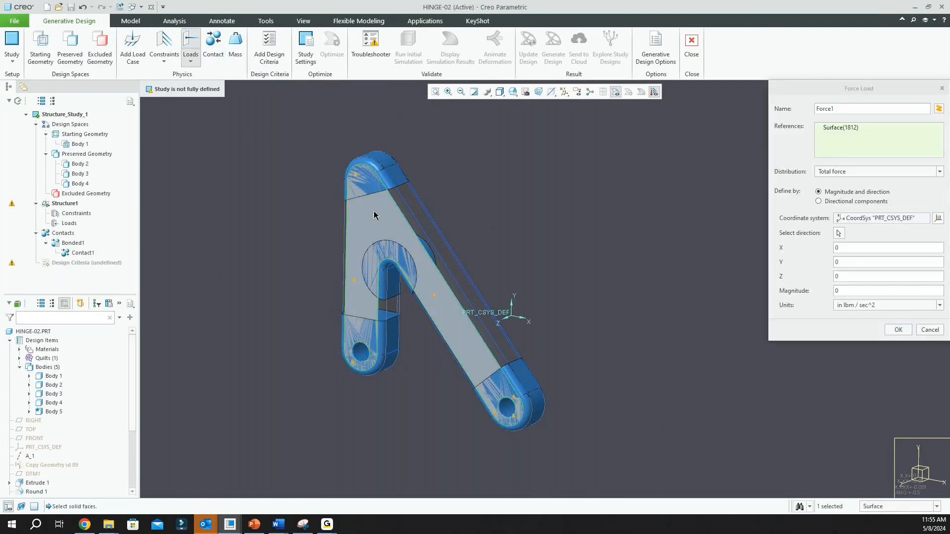
middle_drag(387, 228, 526, 324)
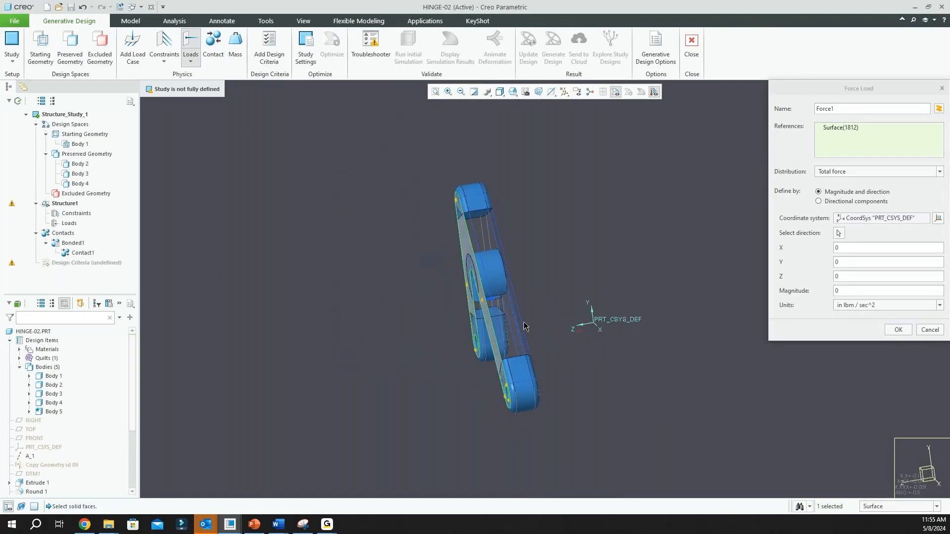
scroll(589, 333, up, 2)
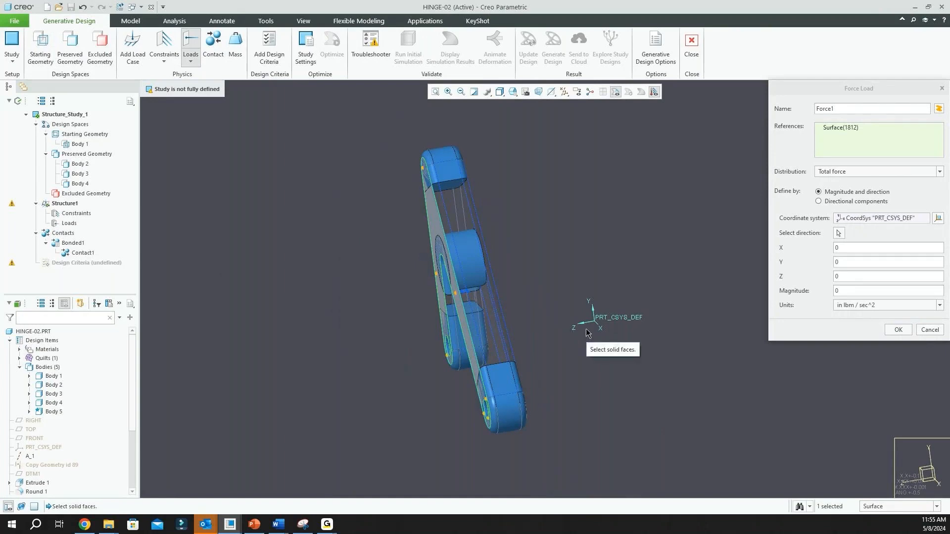
click(836, 276)
text(-1)
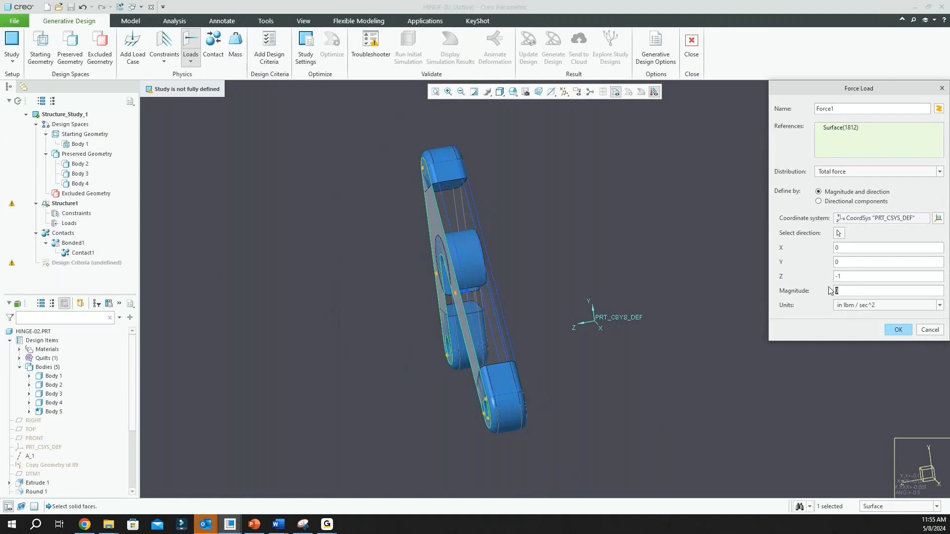
key(Tab)
text(100000)
click(898, 331)
middle_drag(619, 304, 563, 305)
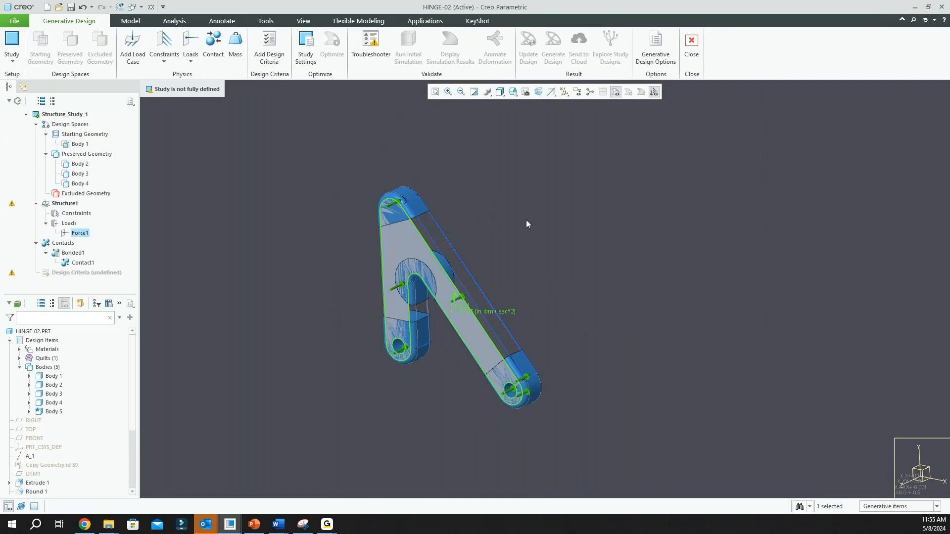
Set the generative design options to use 14 cores, accept them and clear the force selection
click(656, 47)
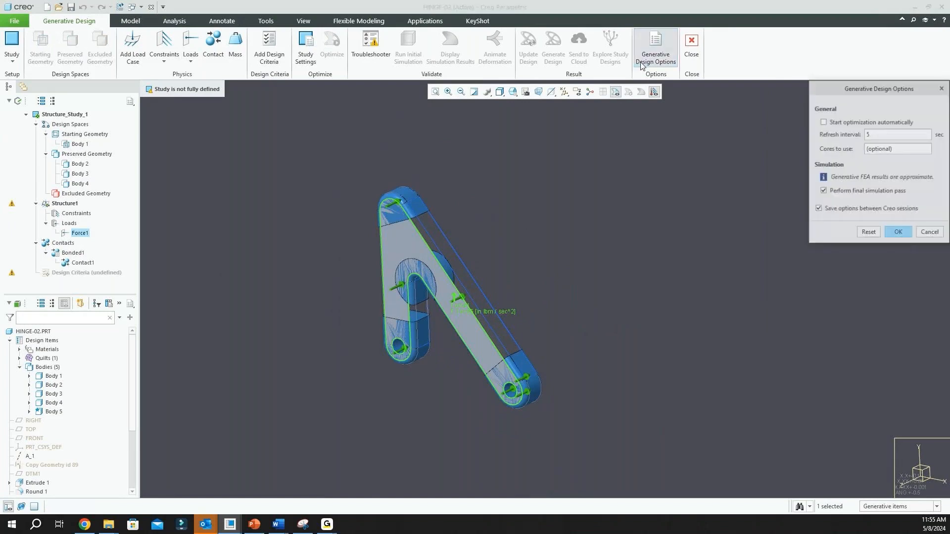
drag(850, 87, 655, 149)
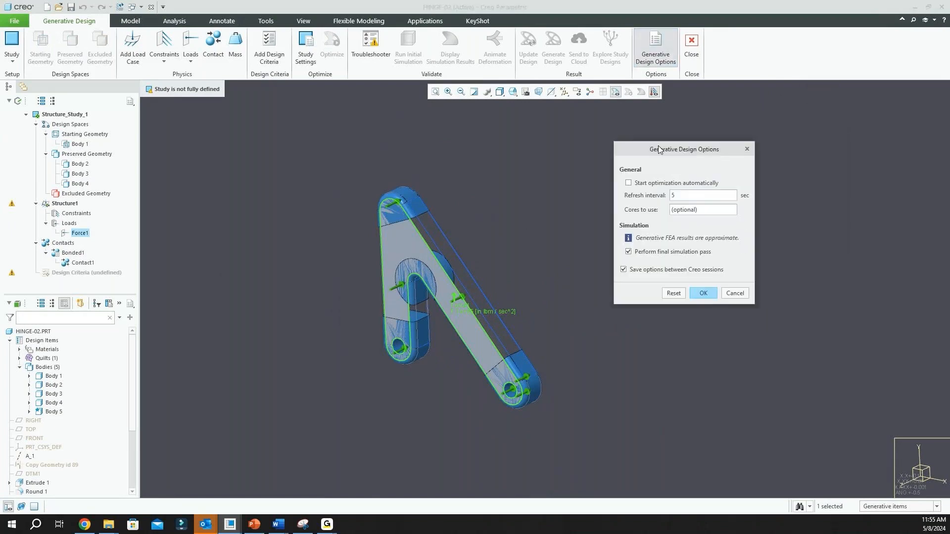
scroll(505, 296, down, 2)
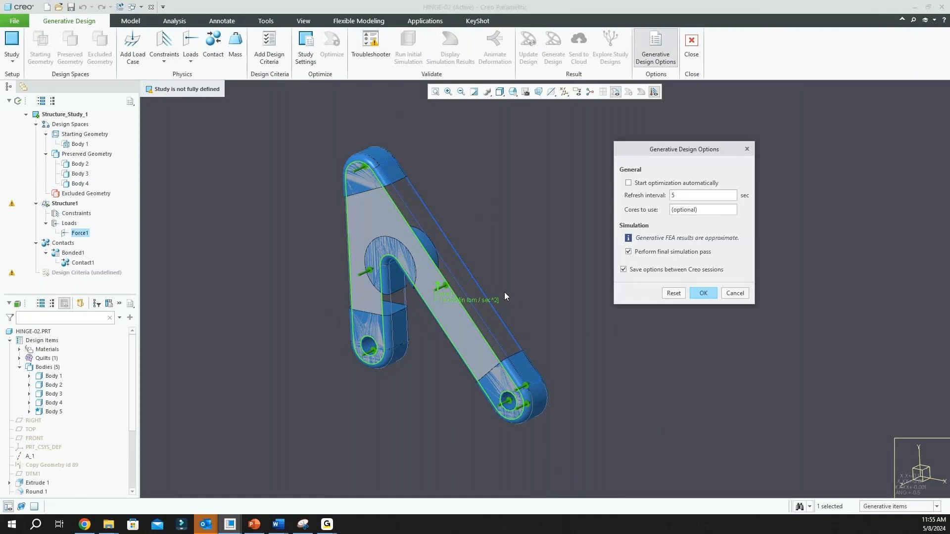
click(696, 211)
text(14)
click(704, 294)
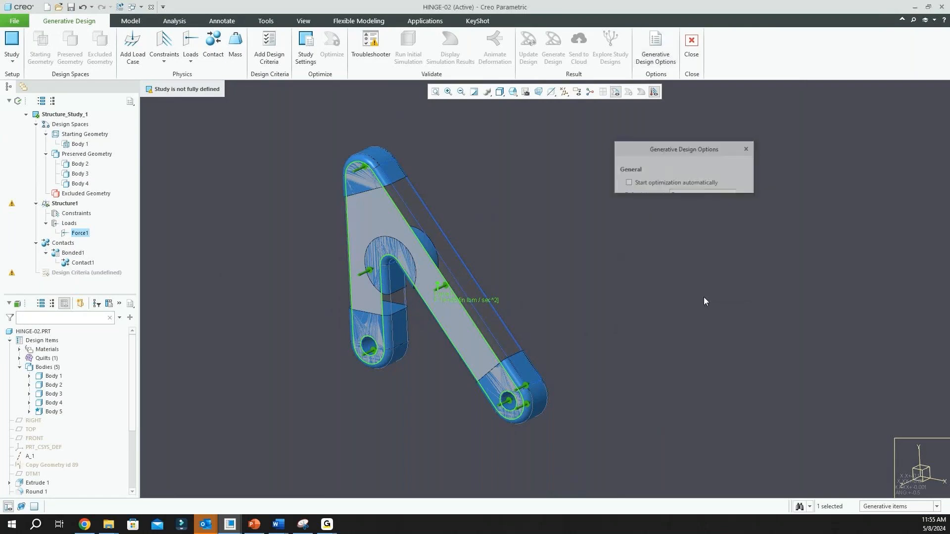
click(616, 246)
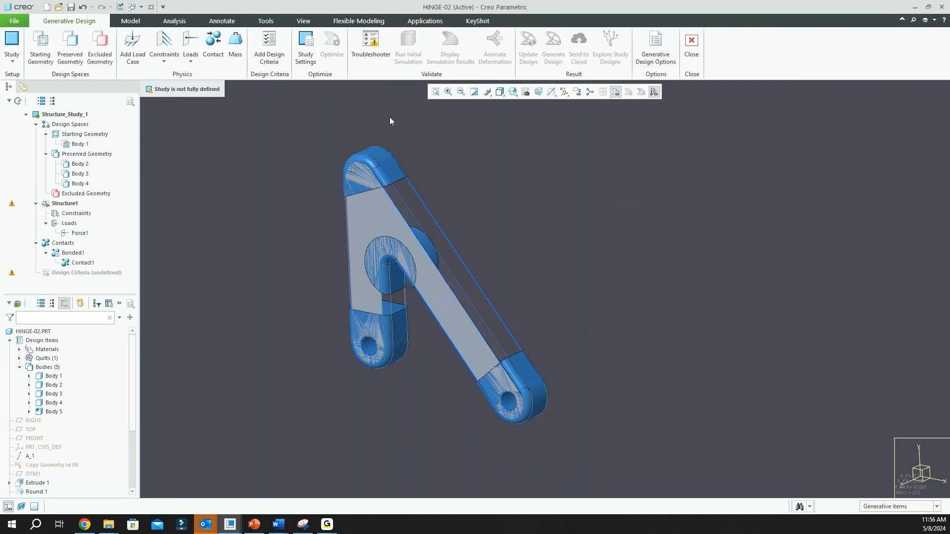
Add design criteria that maximize stiffness with the volume limit set to 75%
click(263, 57)
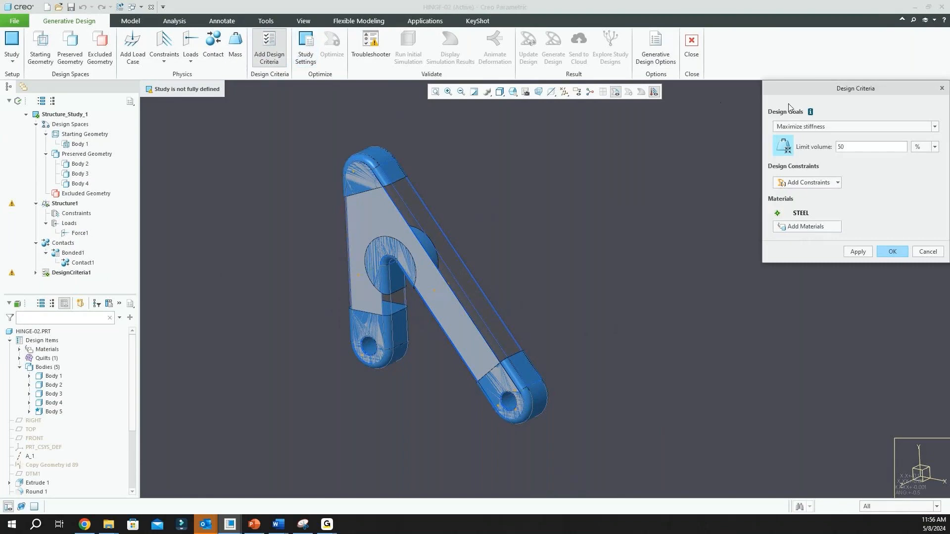
drag(841, 91, 727, 127)
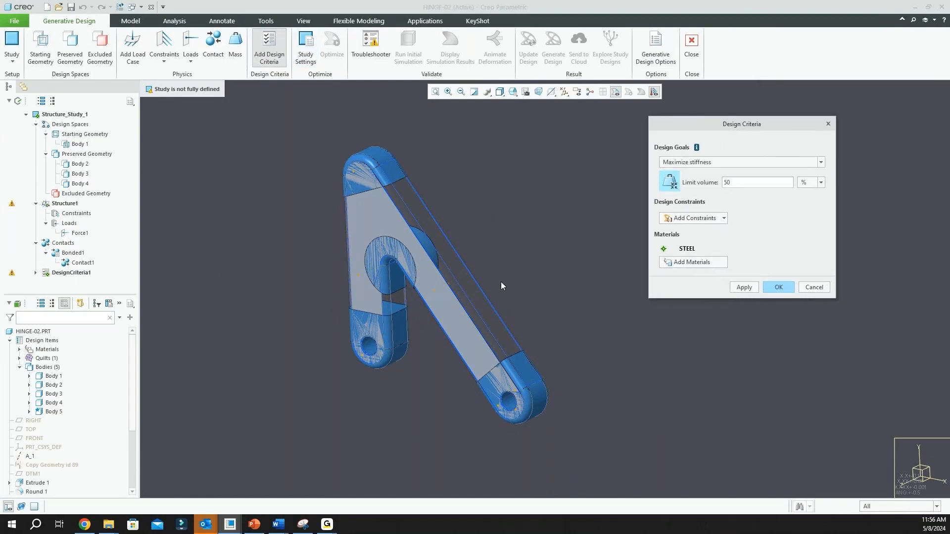
scroll(498, 281, up, 1)
scroll(481, 284, down, 1)
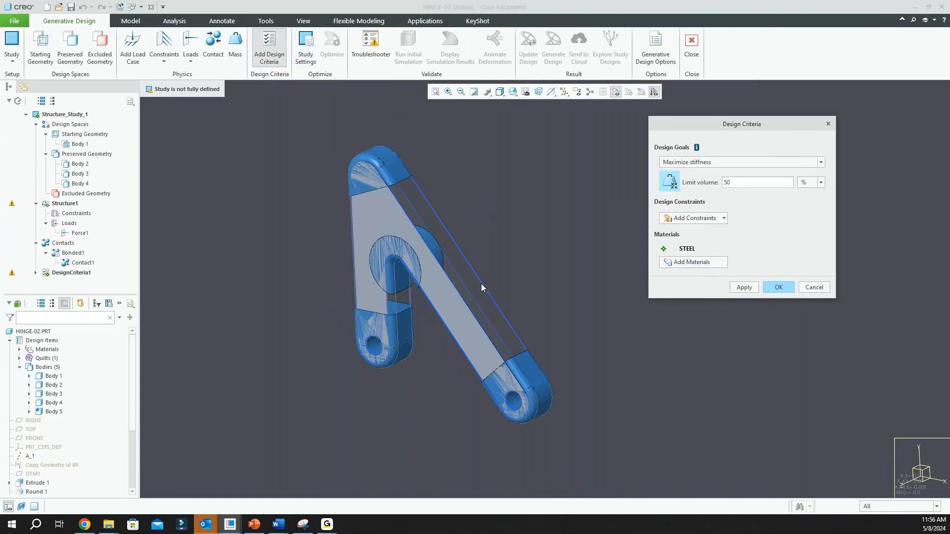
double_click(750, 183)
text(75)
Add a bi-directional Linear Extrude constraint using the hinge's front face as the extrude direction, and accept the design criteria
click(724, 218)
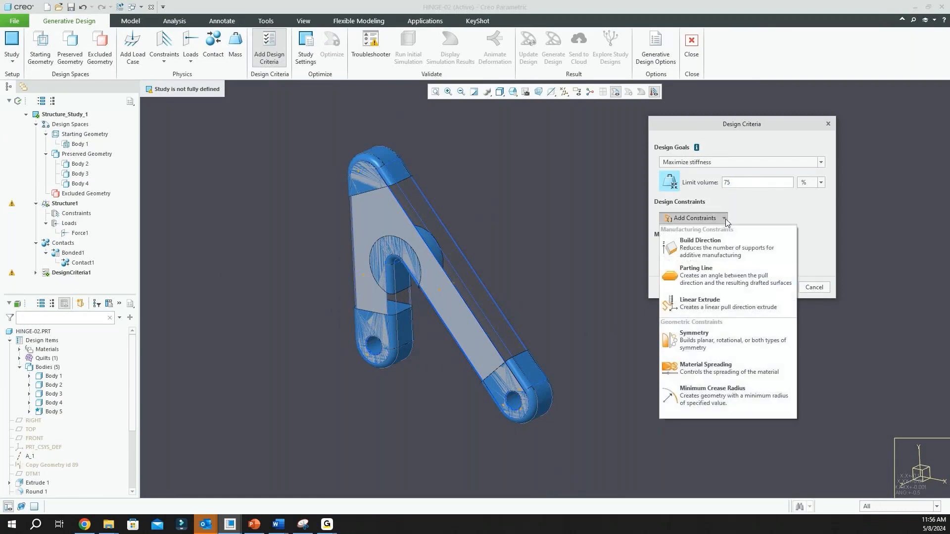
click(724, 304)
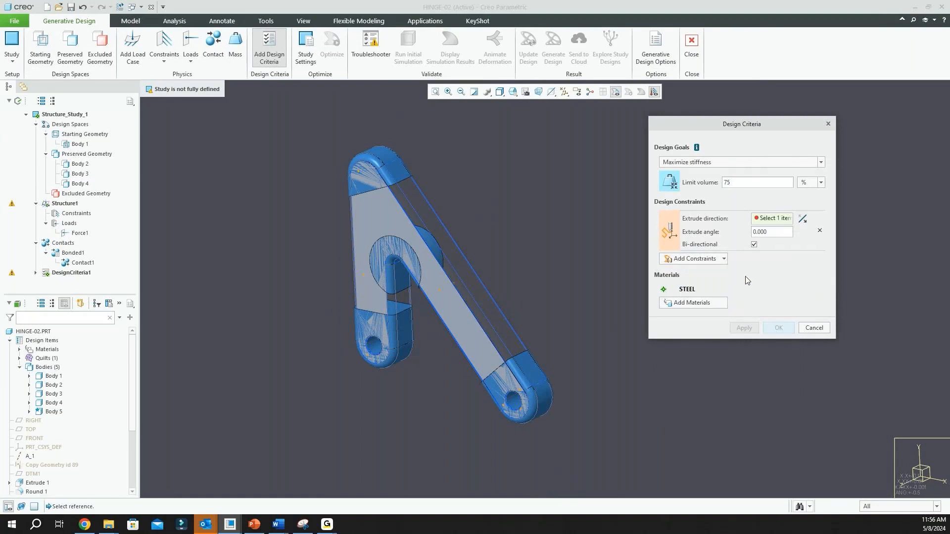
click(389, 218)
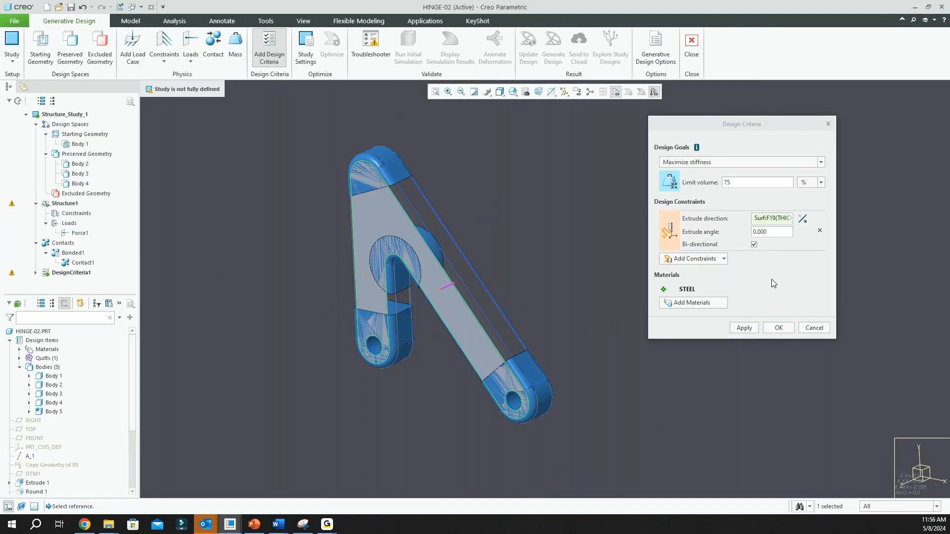
mouse_move(695, 291)
click(744, 329)
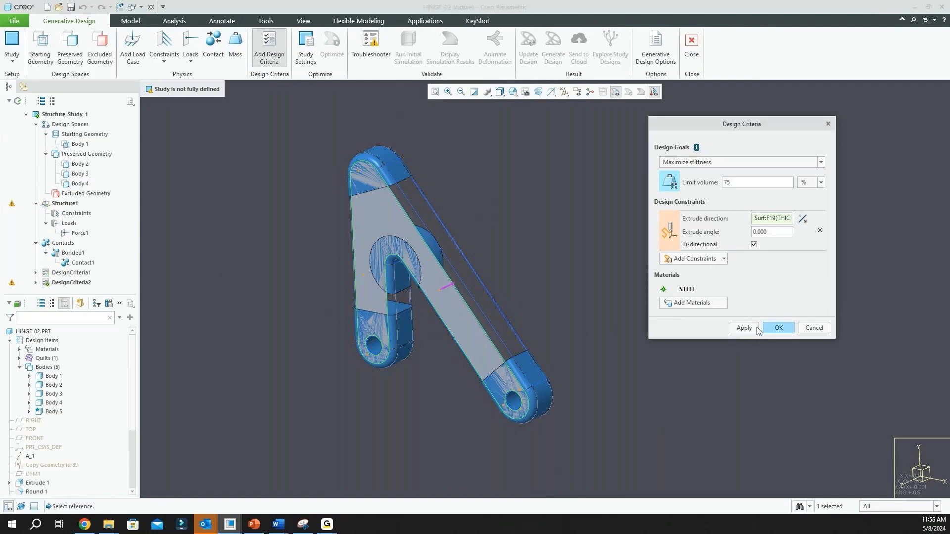
click(778, 328)
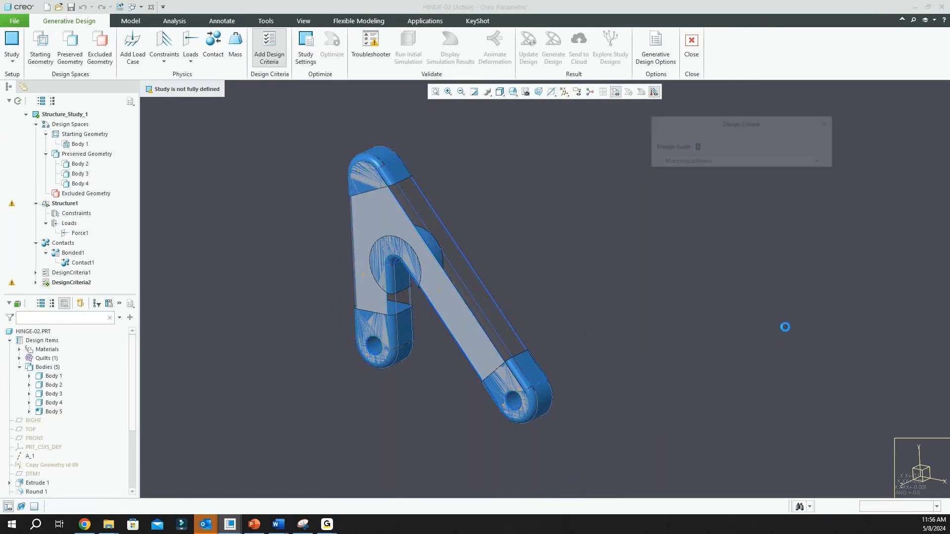
Hide Body 5 to expose the starting and preserved geometry of the hinge
scroll(496, 245, down, 3)
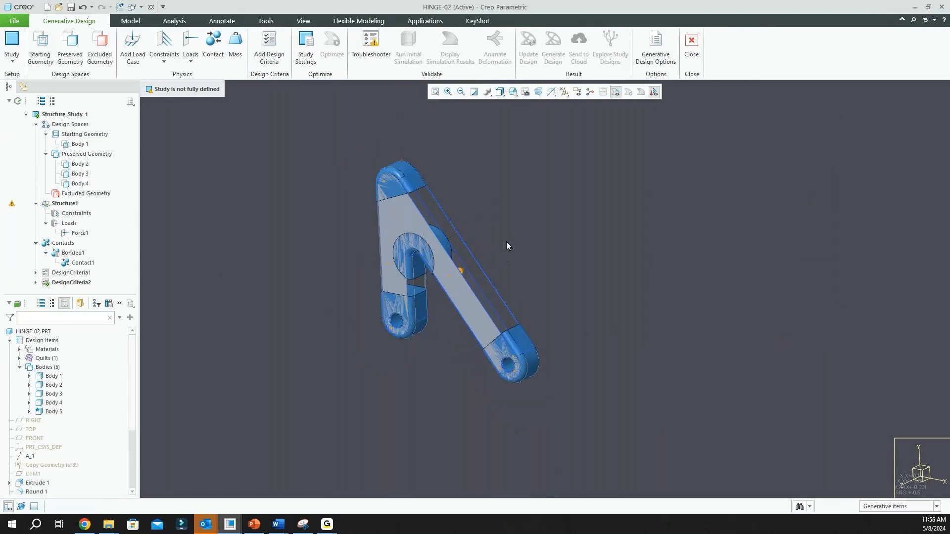
mouse_move(506, 241)
middle_down()
mouse_move(536, 228)
mouse_move(511, 243)
middle_up()
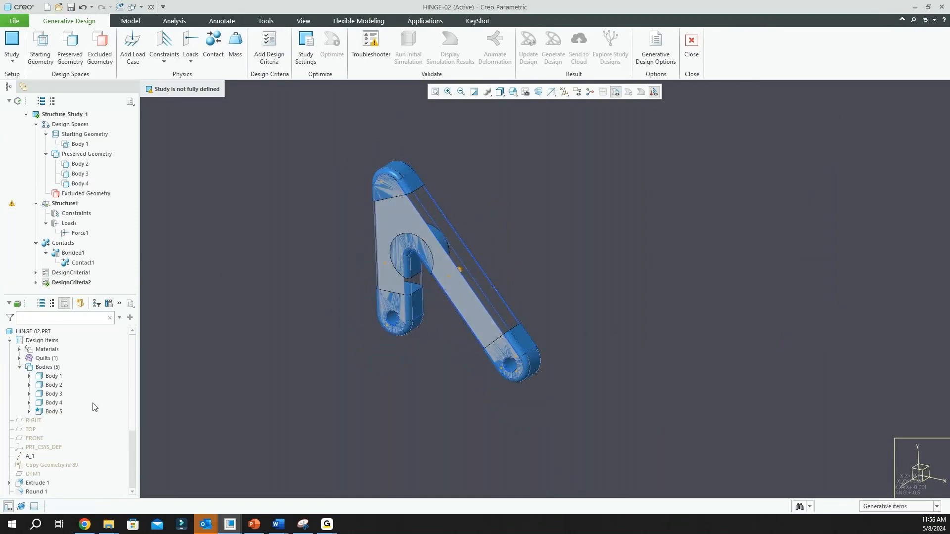
click(56, 413)
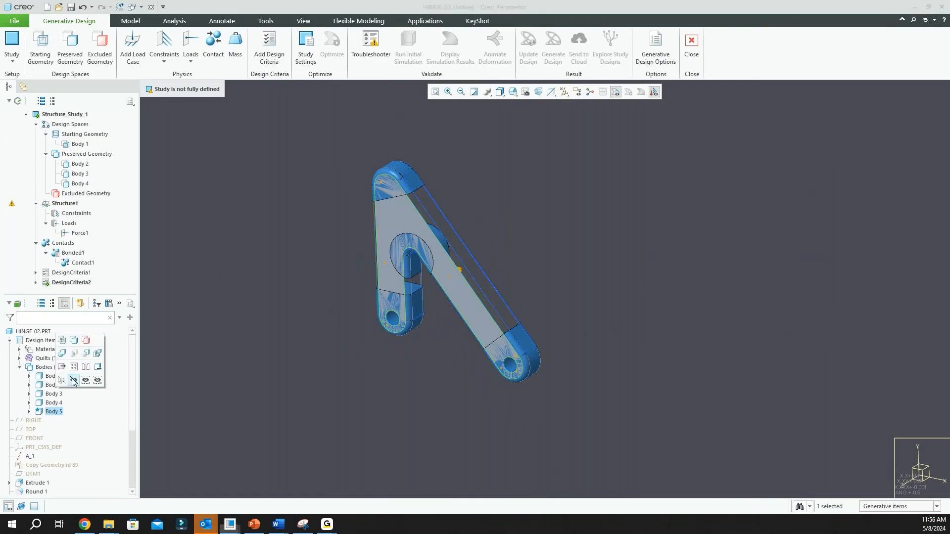
click(73, 381)
scroll(296, 232, down, 2)
middle_drag(415, 241, 445, 224)
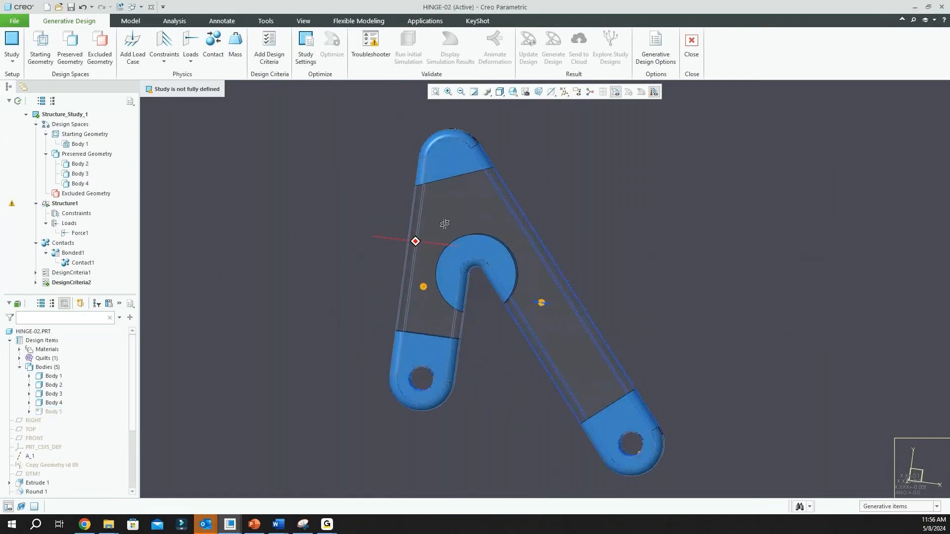
scroll(405, 262, up, 3)
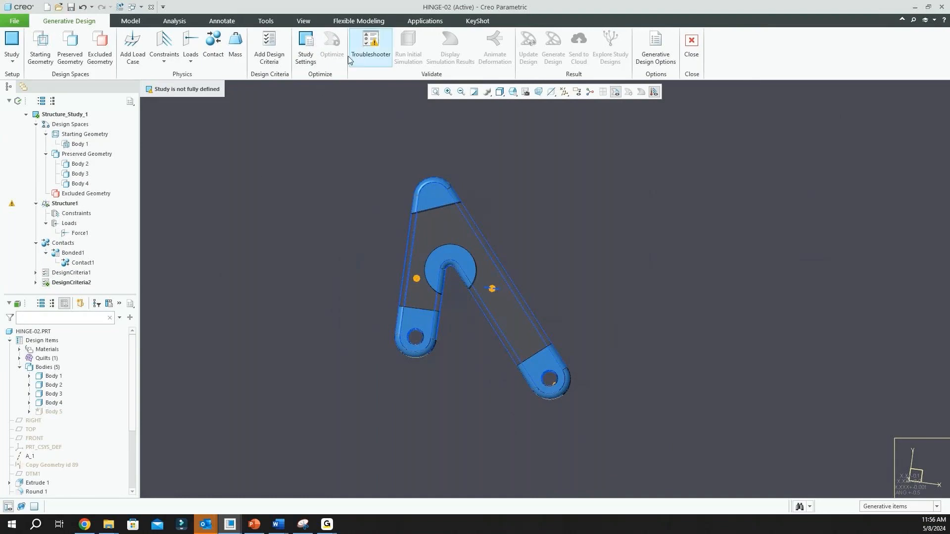
Check the study with the troubleshooter and delete the duplicate DesignCriteria1
click(371, 47)
click(930, 289)
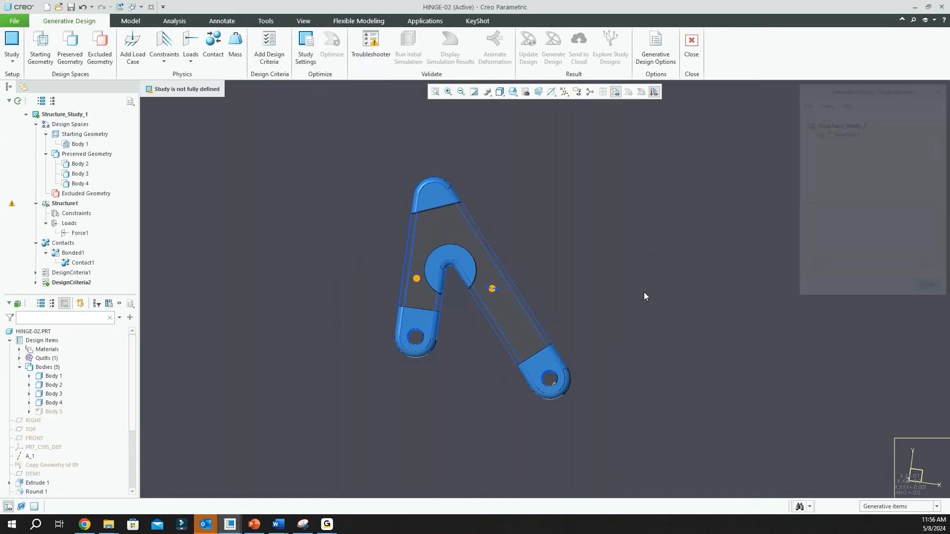
click(70, 273)
right_click(69, 274)
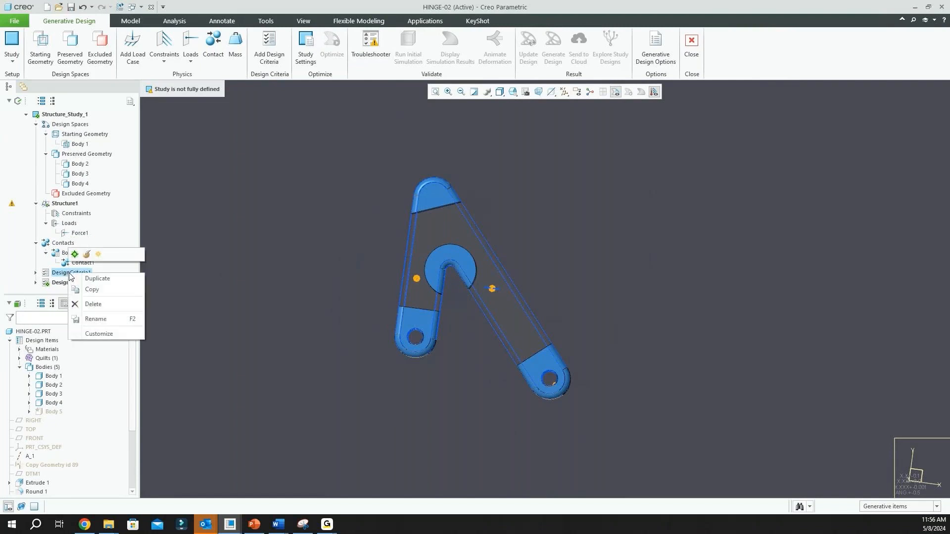
click(96, 301)
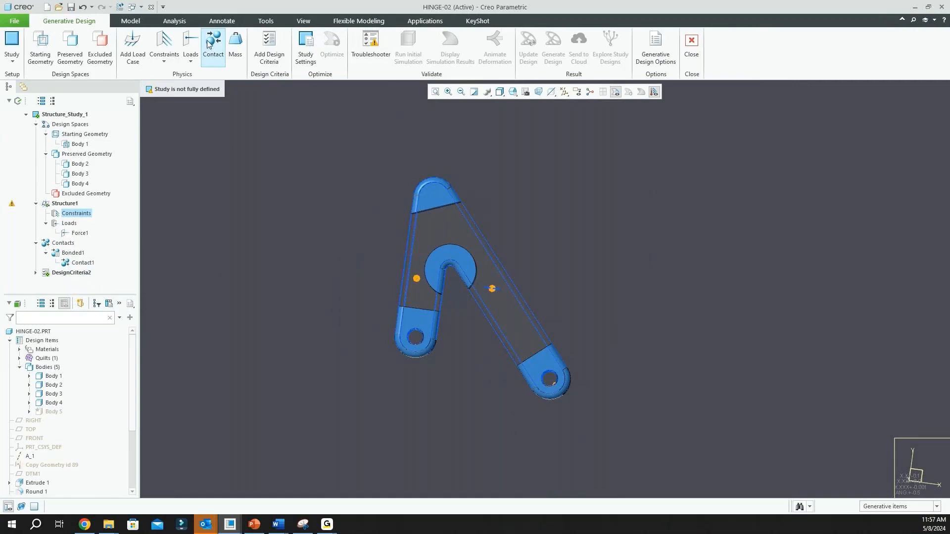
Apply a fixed constraint to the inner surfaces of the holes in the hinge's two lower ends
click(164, 47)
scroll(430, 352, up, 3)
scroll(431, 352, up, 1)
middle_drag(430, 352, 415, 345)
scroll(415, 346, up, 3)
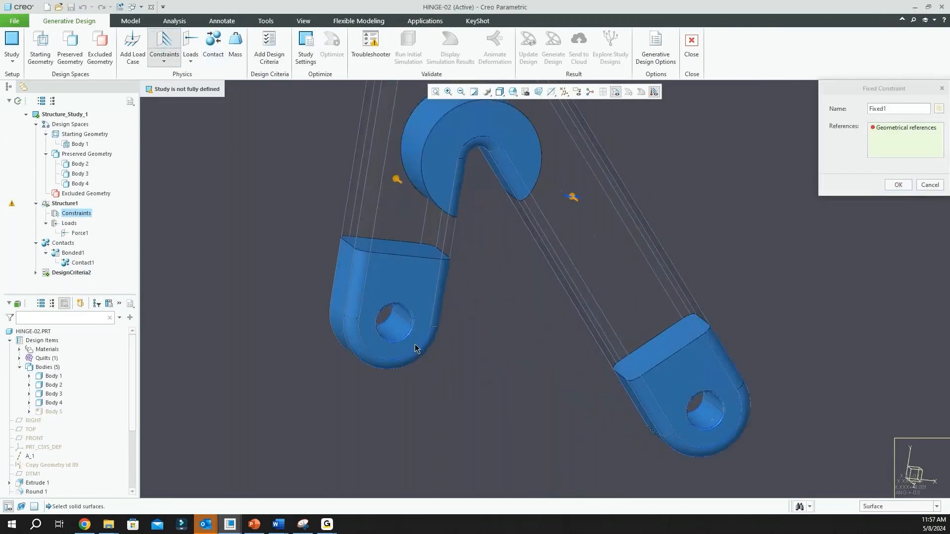
click(404, 328)
scroll(371, 343, down, 2)
scroll(372, 345, down, 2)
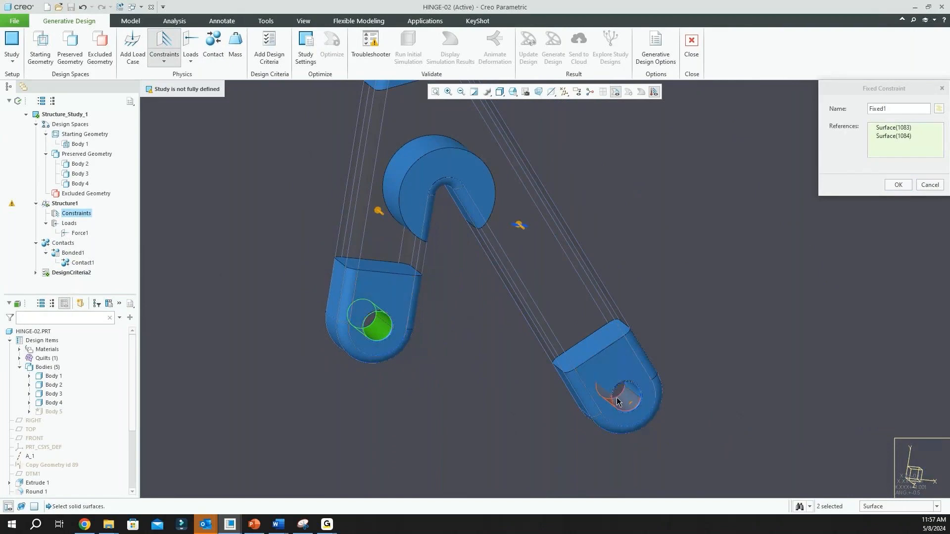
click(618, 396)
ctrl+click(379, 332)
middle_click(773, 239)
scroll(767, 235, down, 3)
middle_drag(761, 222, 568, 283)
click(583, 301)
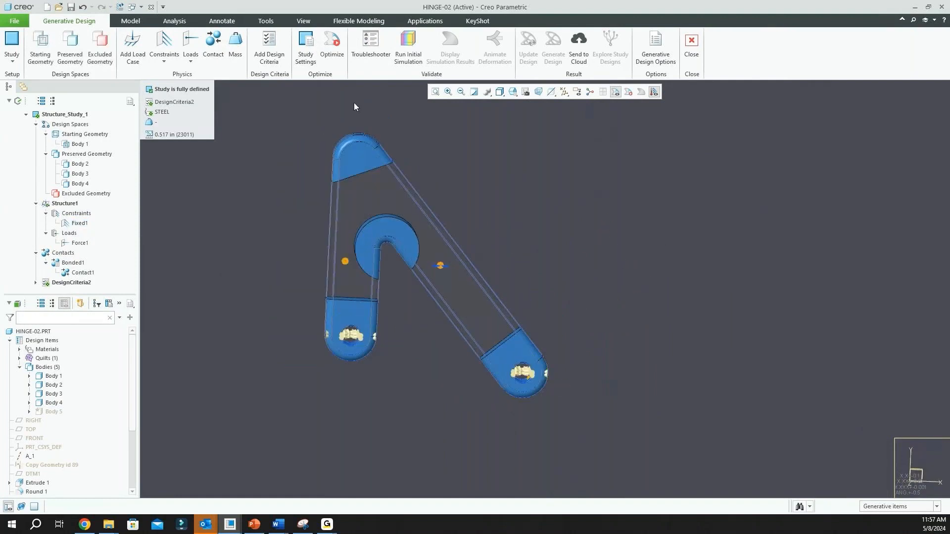
Run the optimization of the hinge study and switch to the PowerPoint slide show on topology optimization
click(335, 43)
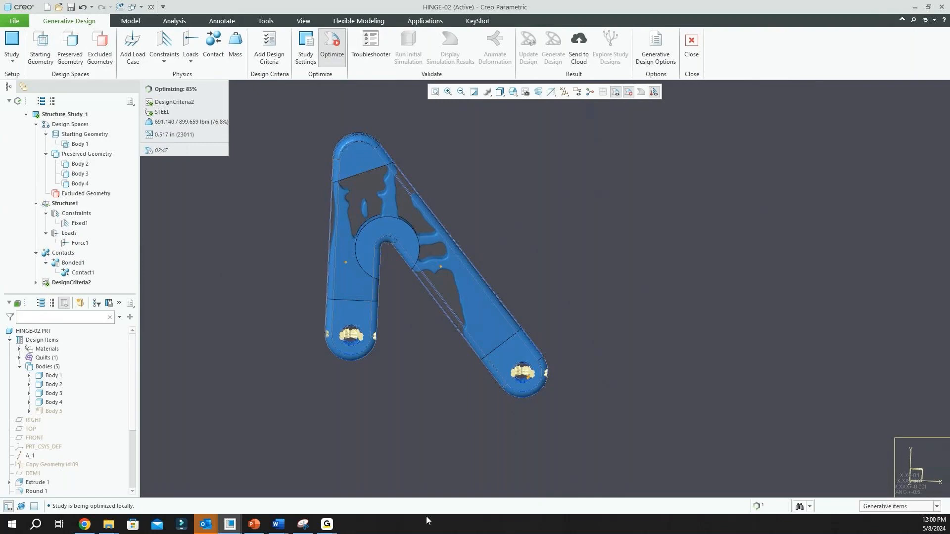
mouse_move(260, 524)
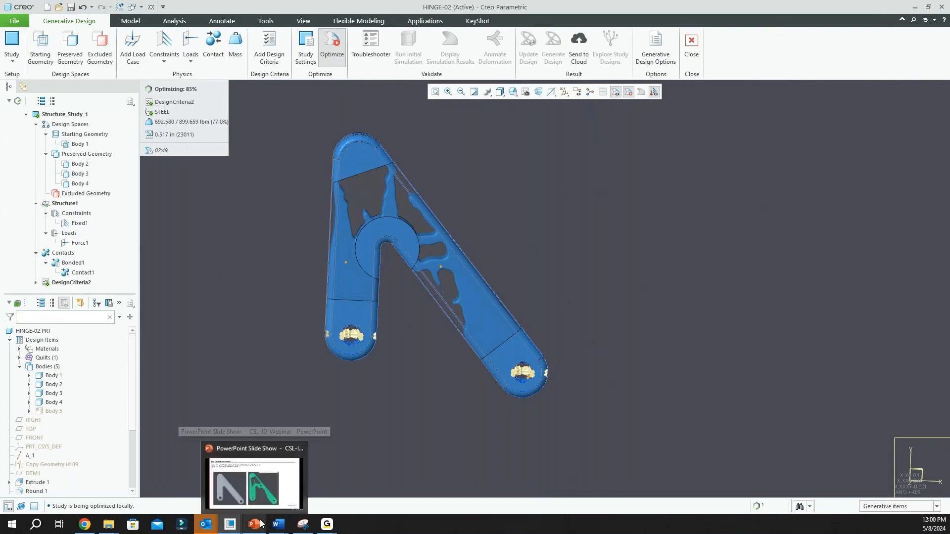
click(259, 524)
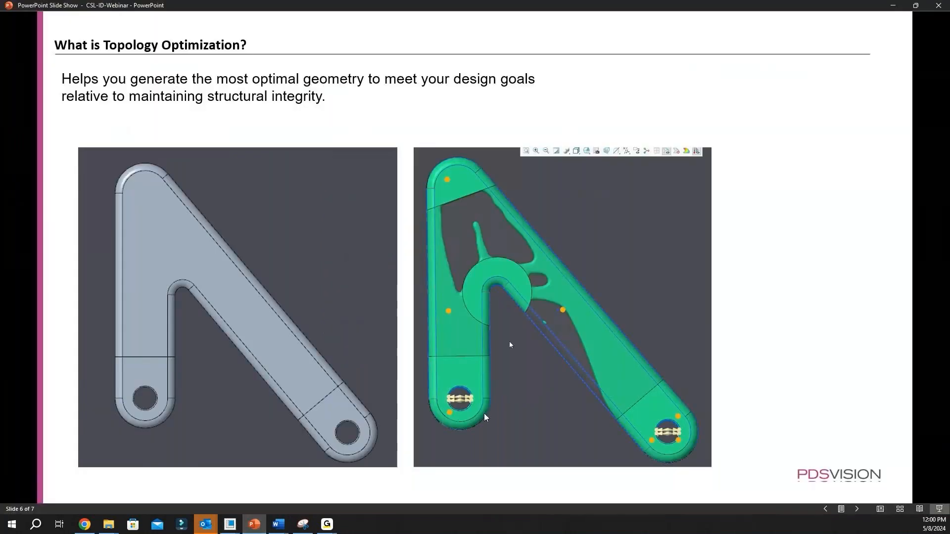